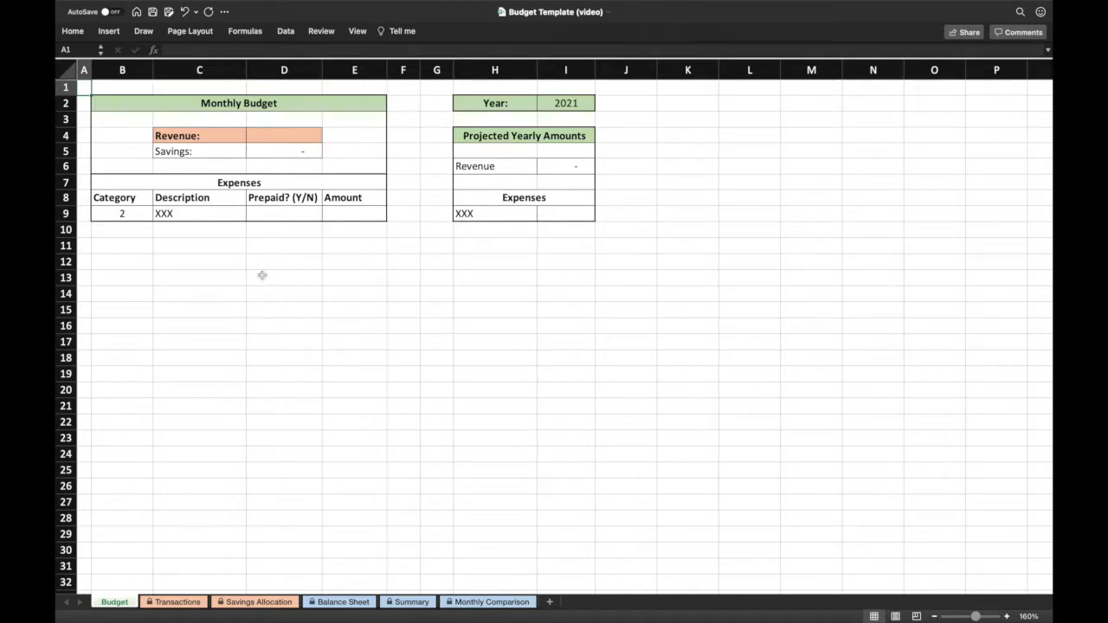
# Change the description of the first expense in row 9 to Insurance.
pyautogui.click(211, 218)
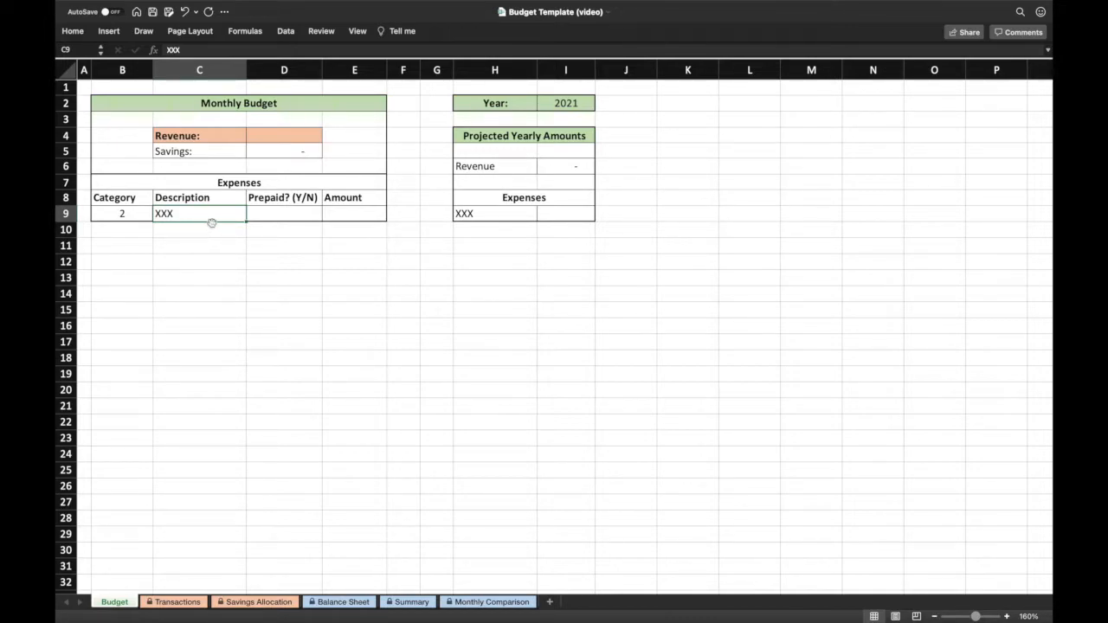
pyautogui.moveTo(214, 227)
pyautogui.mouseDown()
pyautogui.moveTo(235, 265)
pyautogui.moveTo(217, 223)
pyautogui.mouseUp()
pyautogui.click(195, 230)
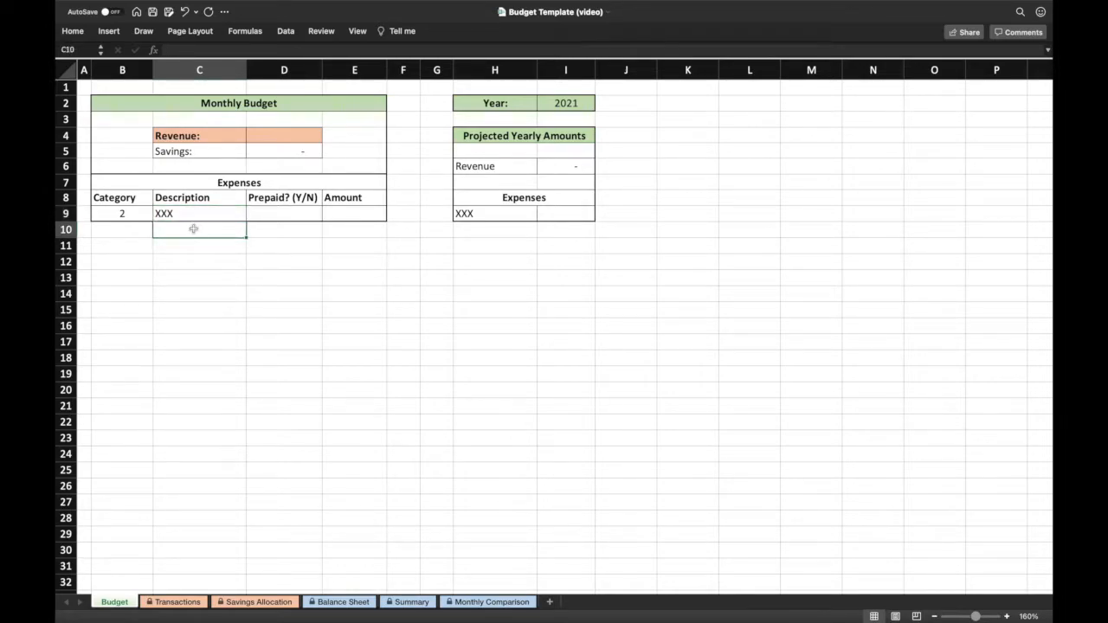
pyautogui.click(187, 217)
pyautogui.write('Insurance')
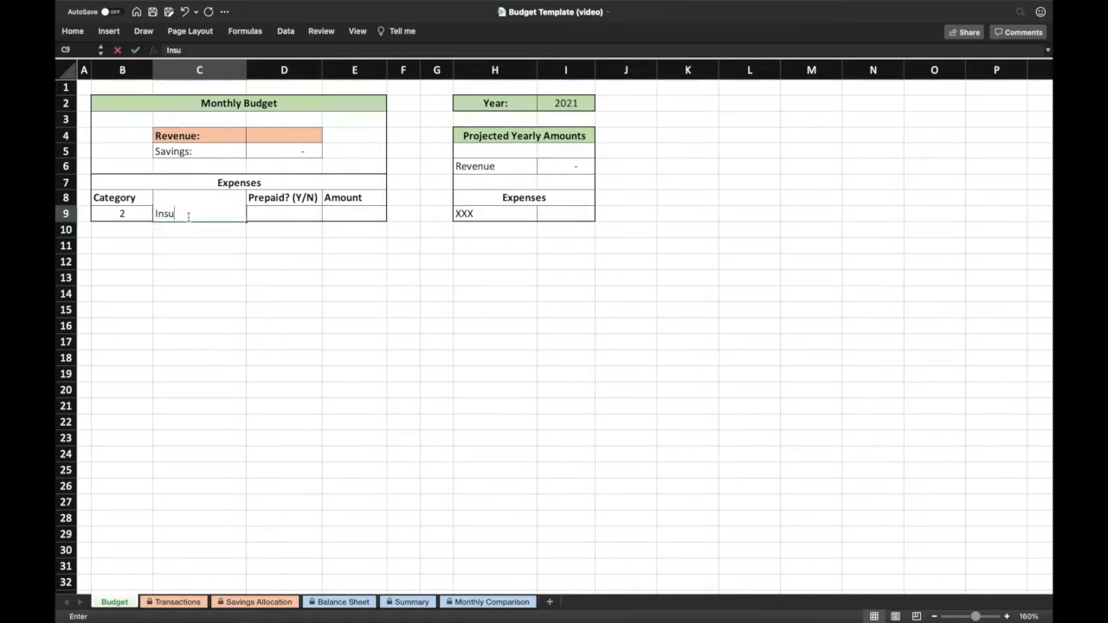
pyautogui.press('Return')
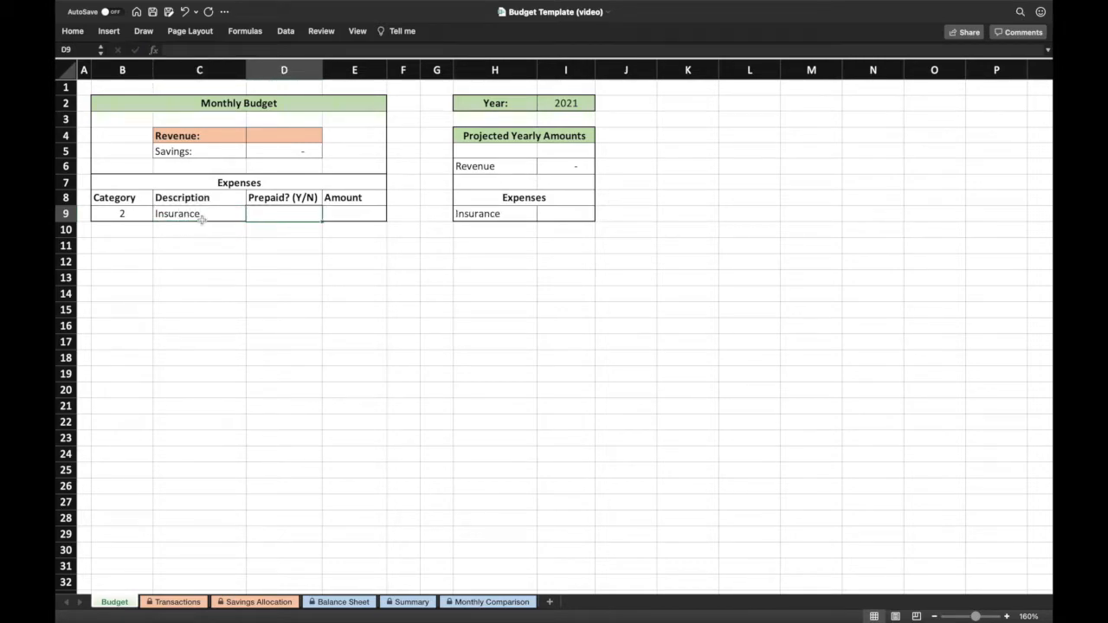
# Move the Insurance description from C9 down to C11 and inspect the affected cells in both tables.
pyautogui.click(201, 219)
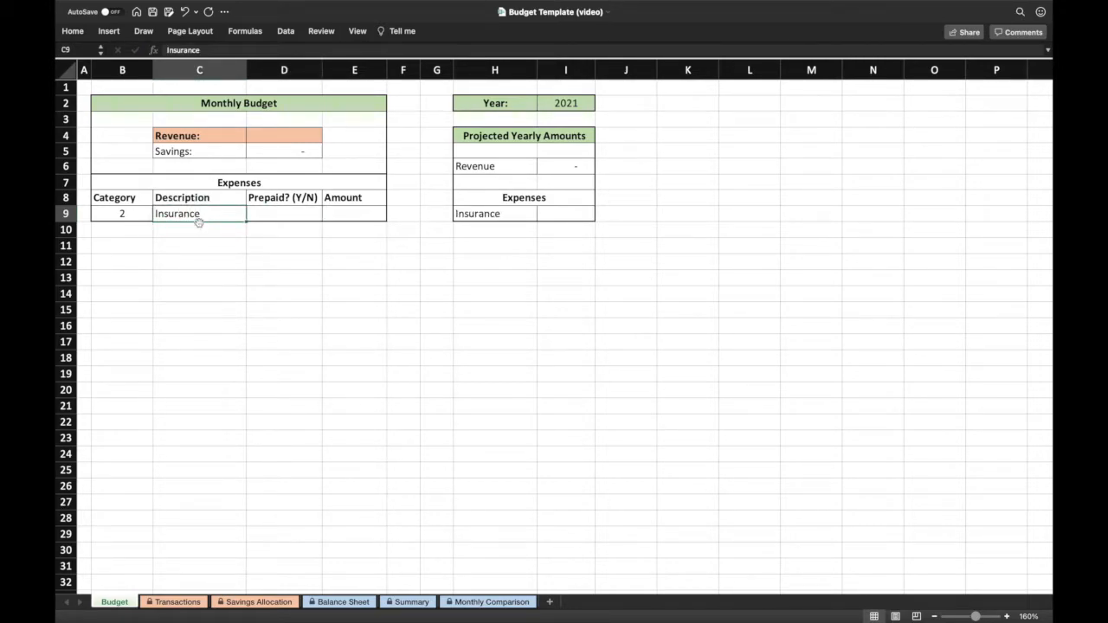
pyautogui.moveTo(198, 223); pyautogui.dragTo(205, 252)
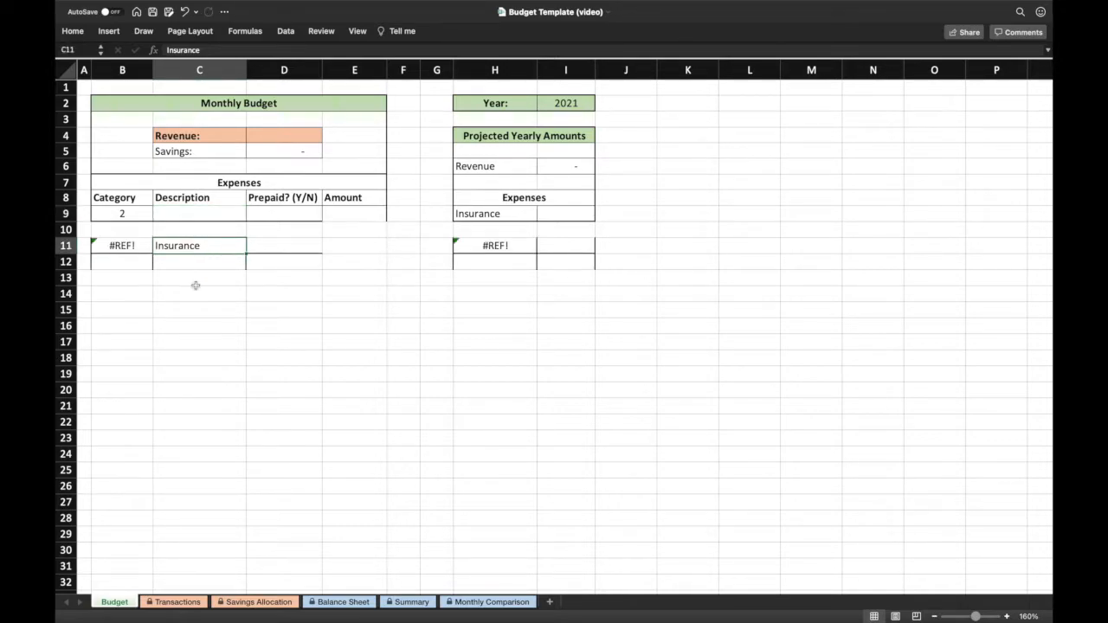
pyautogui.click(194, 284)
pyautogui.click(132, 214)
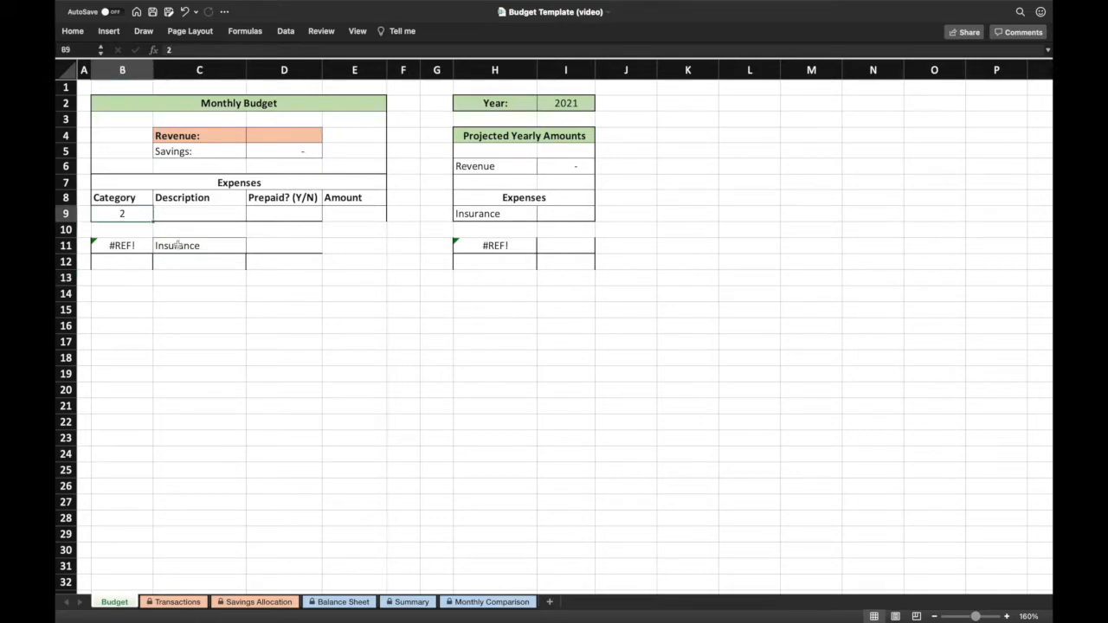
pyautogui.click(124, 249)
pyautogui.click(488, 246)
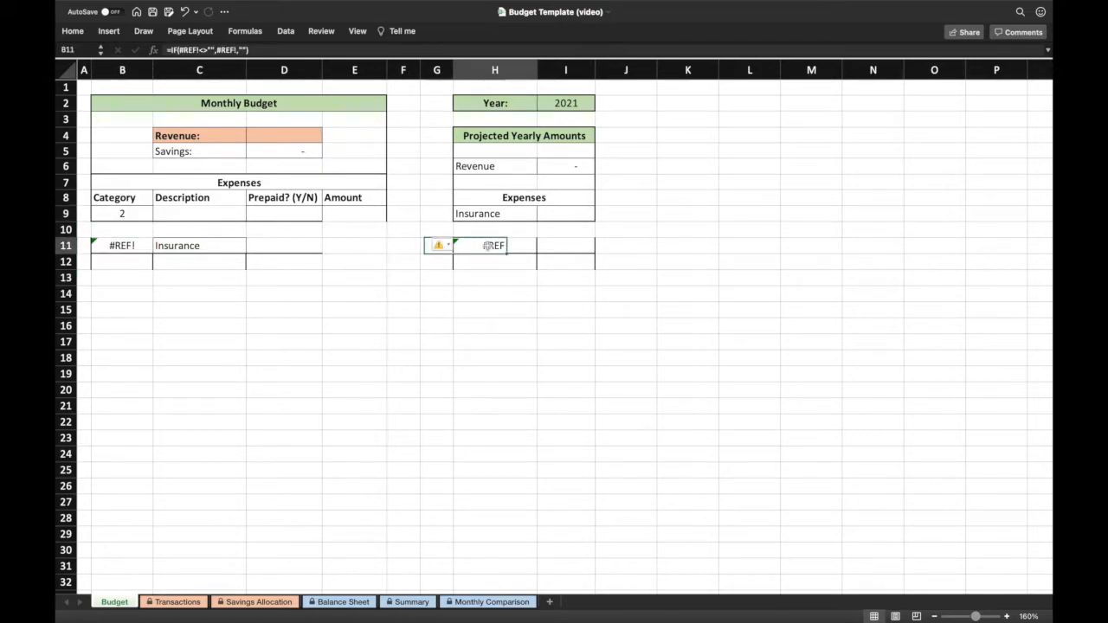
pyautogui.moveTo(120, 257); pyautogui.dragTo(282, 260)
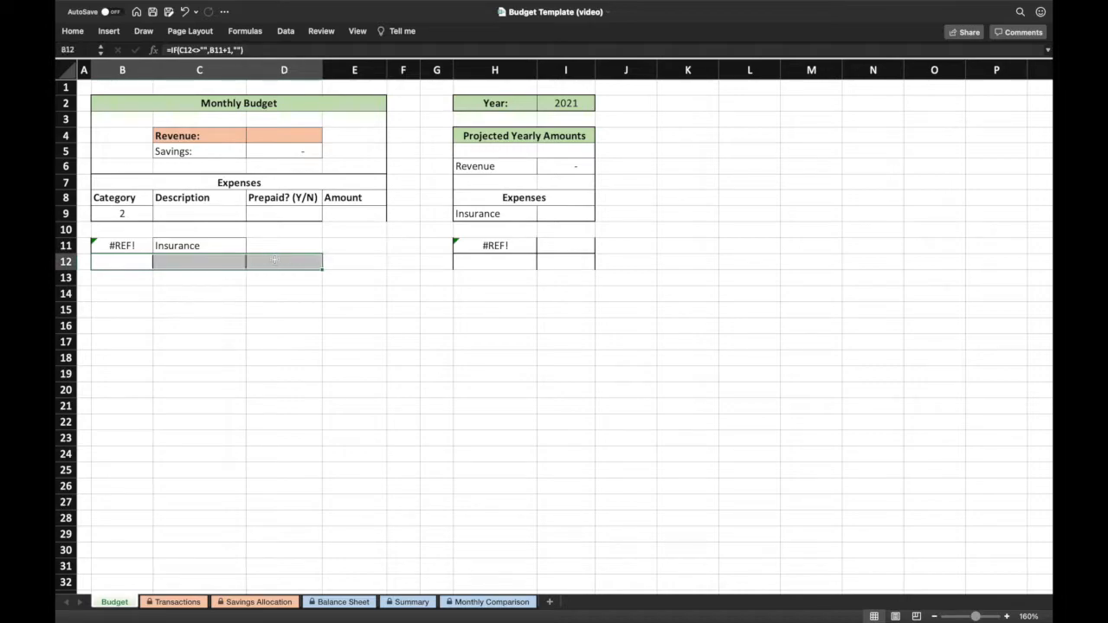
pyautogui.click(201, 248)
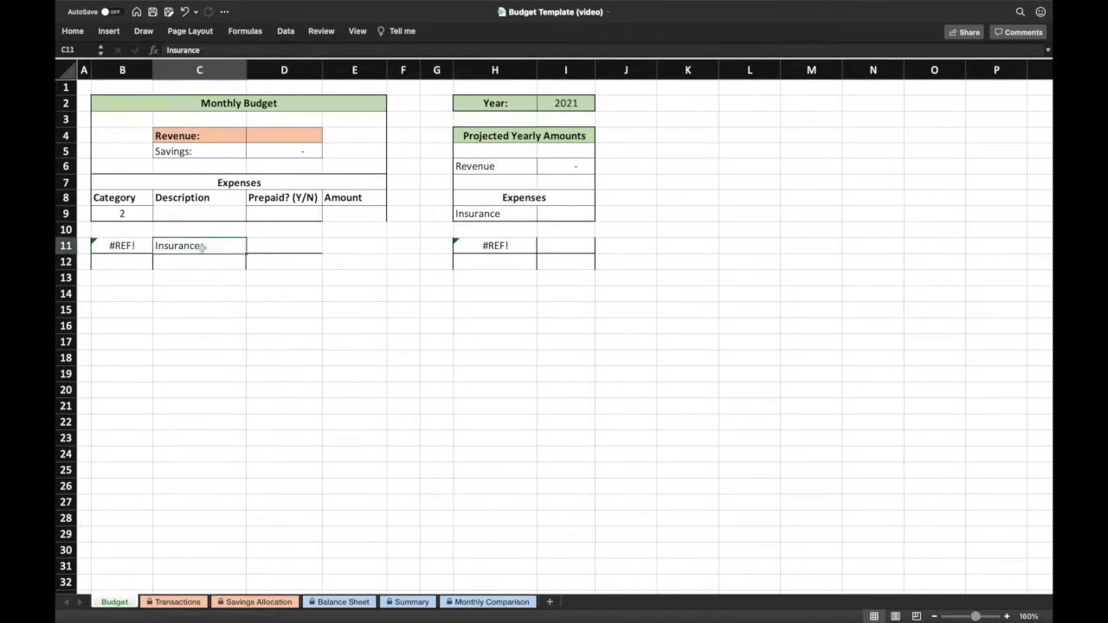
pyautogui.click(88, 89)
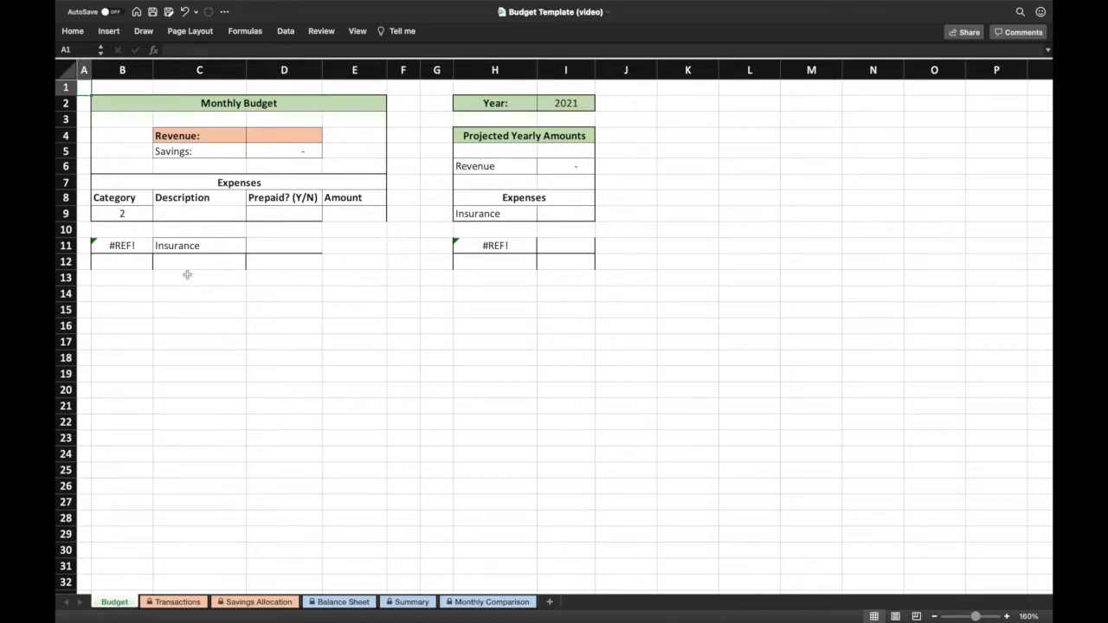
# Undo the move of the Insurance description.
pyautogui.moveTo(201, 213); pyautogui.dragTo(380, 314)
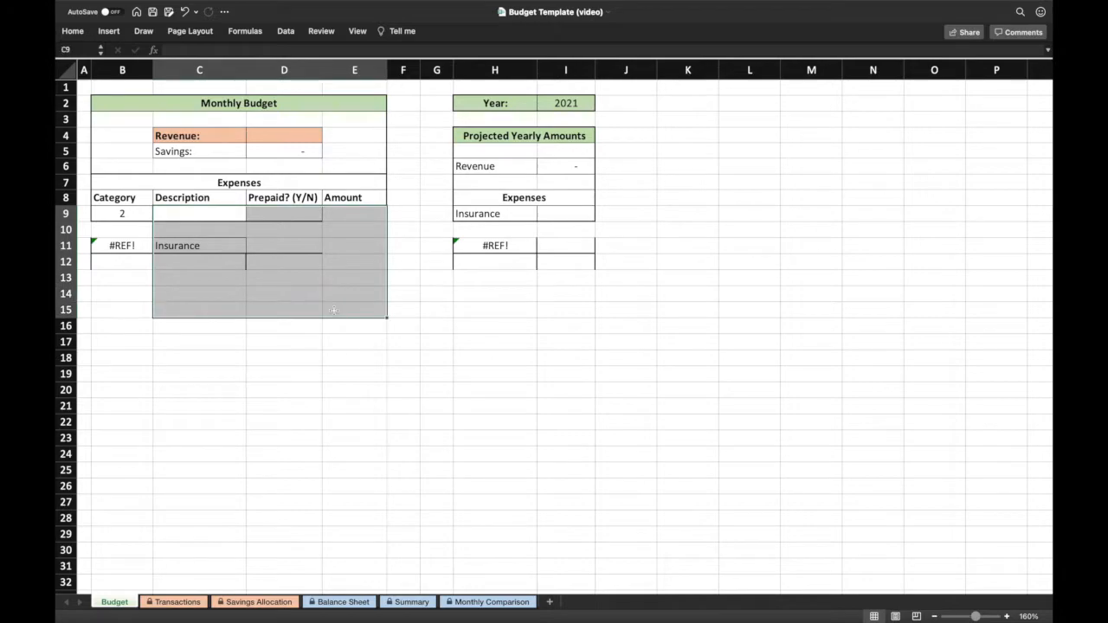
pyautogui.click(86, 87)
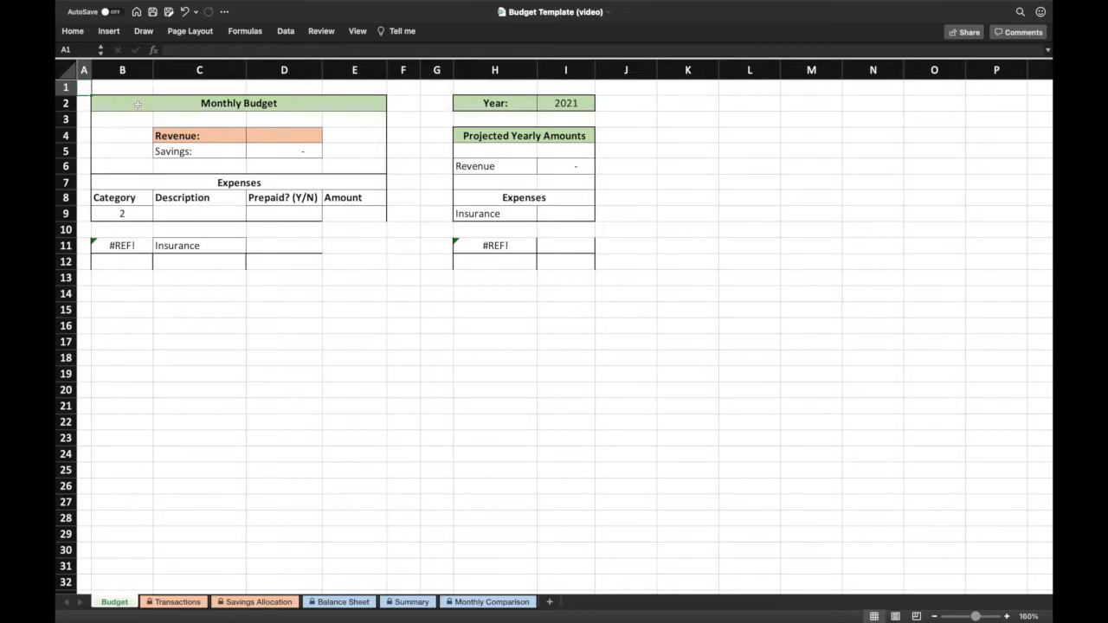
pyautogui.press('super+z')
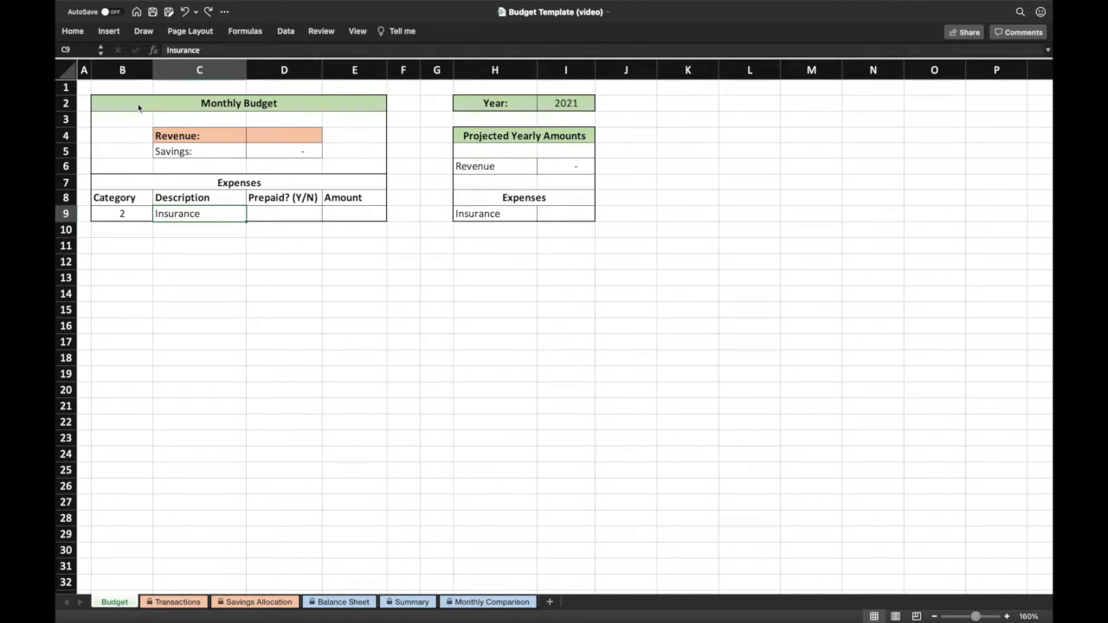
pyautogui.click(206, 241)
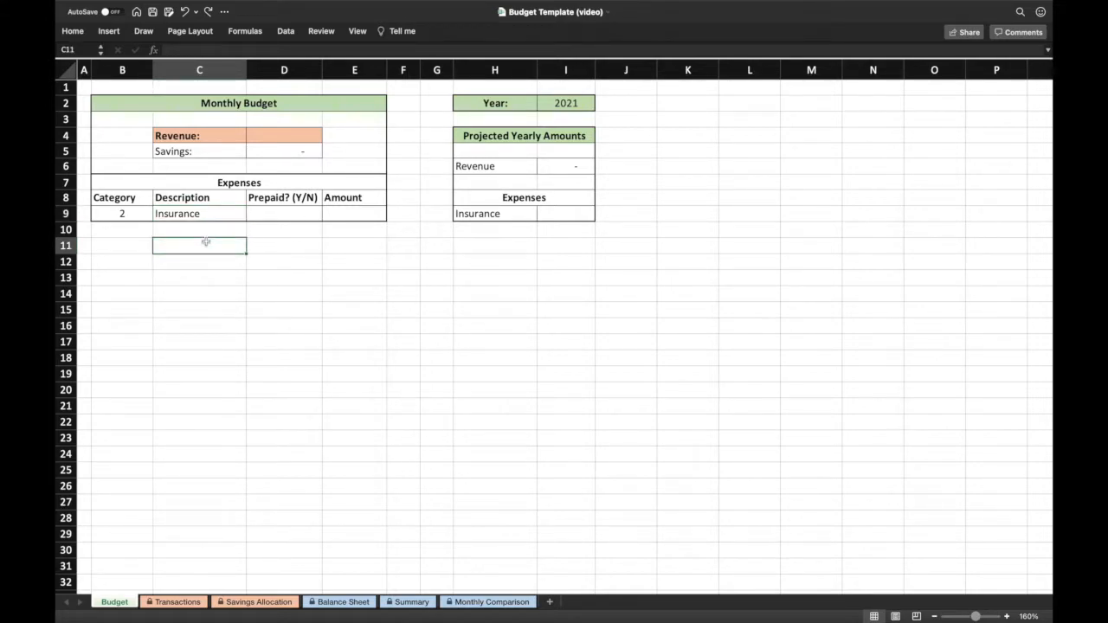
# Enter 50 as the amount of the Insurance expense.
pyautogui.click(336, 215)
pyautogui.write('50')
pyautogui.press('Return')
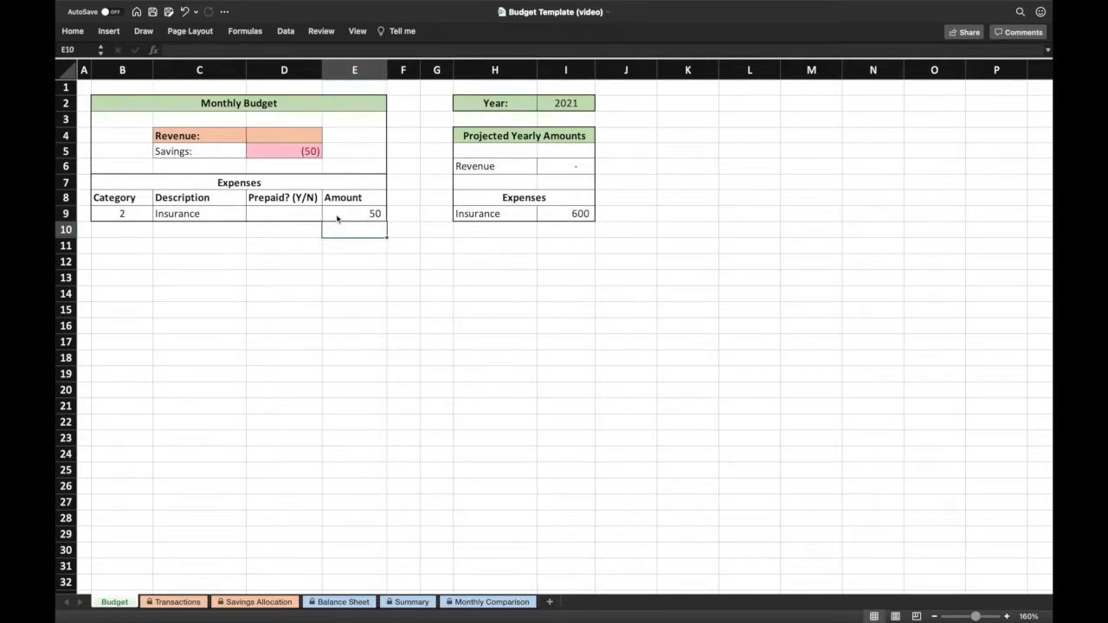
# Clear the description, prepaid and amount cells of the Insurance expense in row 9.
pyautogui.press('Left')
pyautogui.press('Left')
pyautogui.press('Up')
pyautogui.hotkey('shift', 'Right')
pyautogui.hotkey('shift', 'Right')
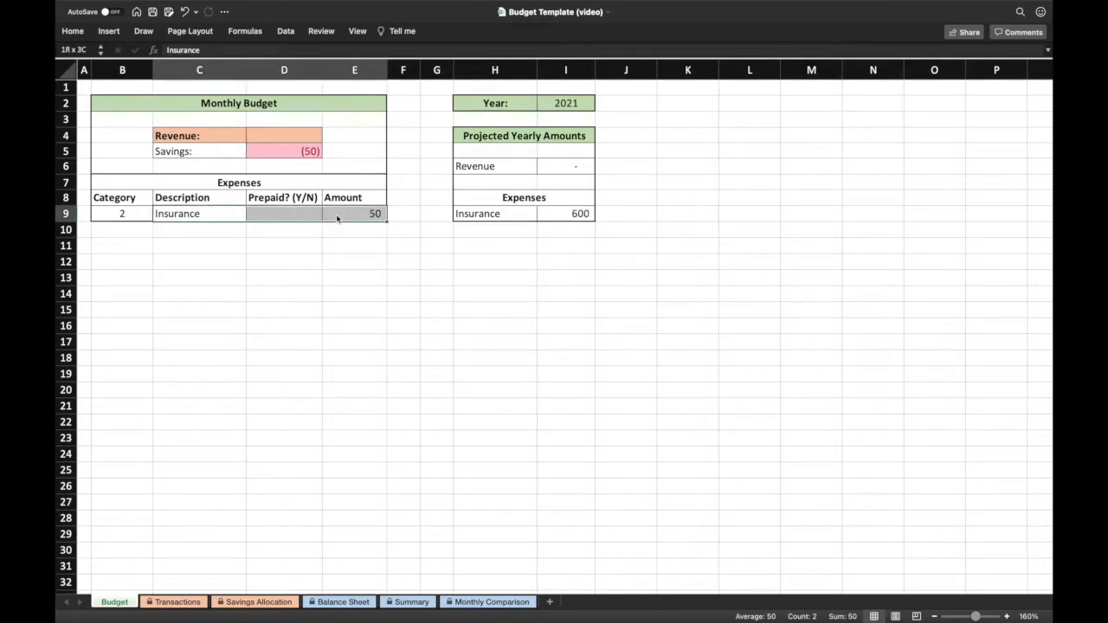
pyautogui.press('Delete')
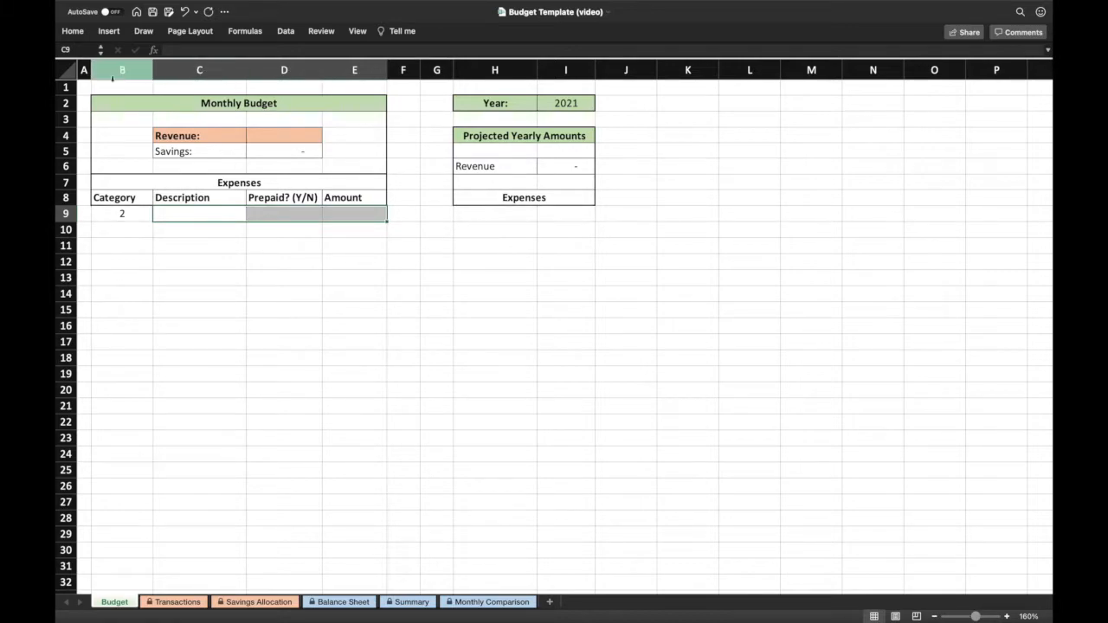
pyautogui.click(84, 89)
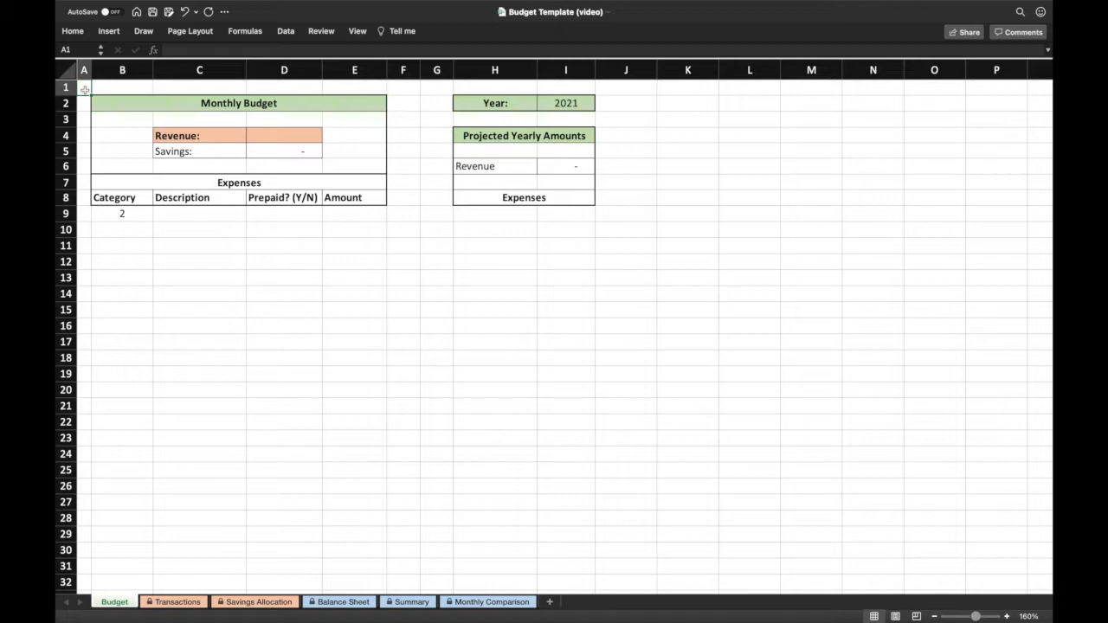
# Enter XXX as the description of the category 2 expense in row 9.
pyautogui.click(190, 216)
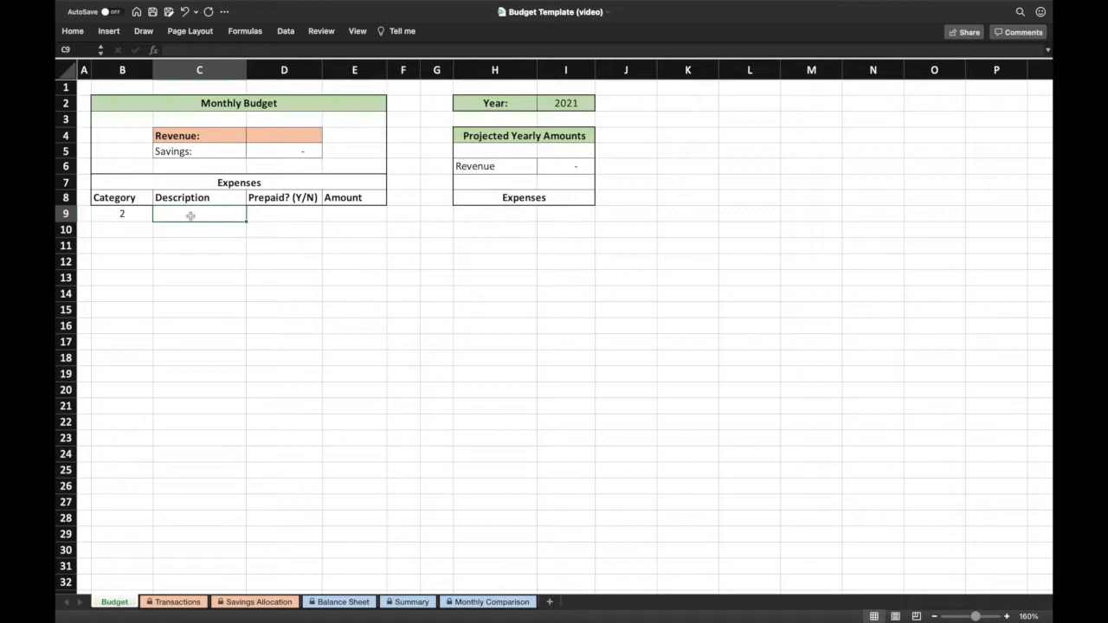
pyautogui.write('XXX')
pyautogui.press('Tab')
pyautogui.press('Tab')
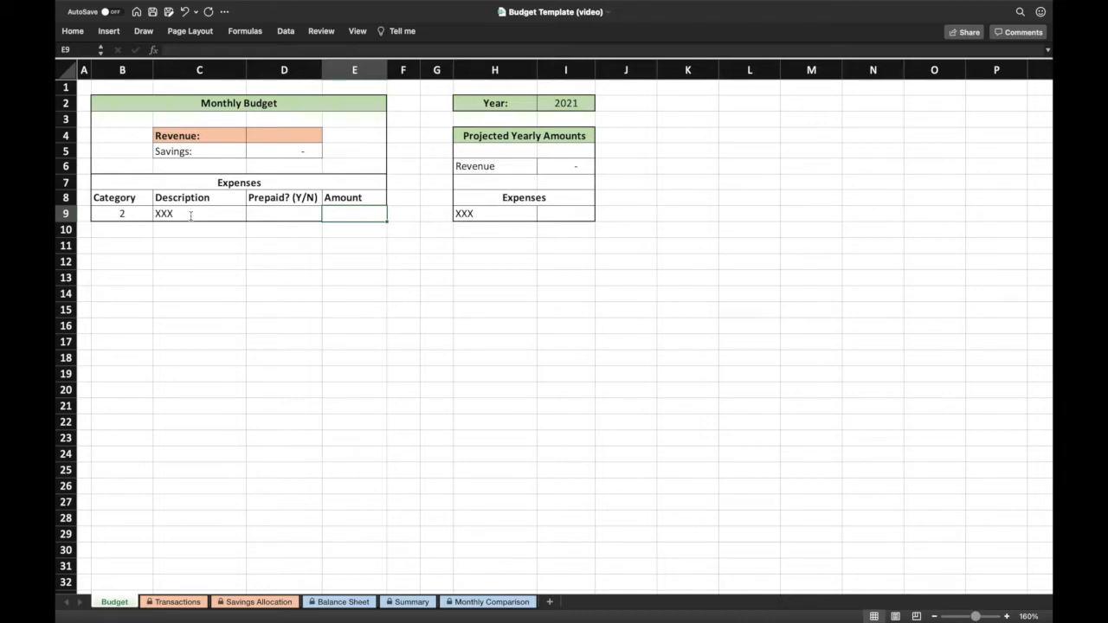
# Enter a trial amount of 50 for the XXX expense and clear it again.
pyautogui.write('50')
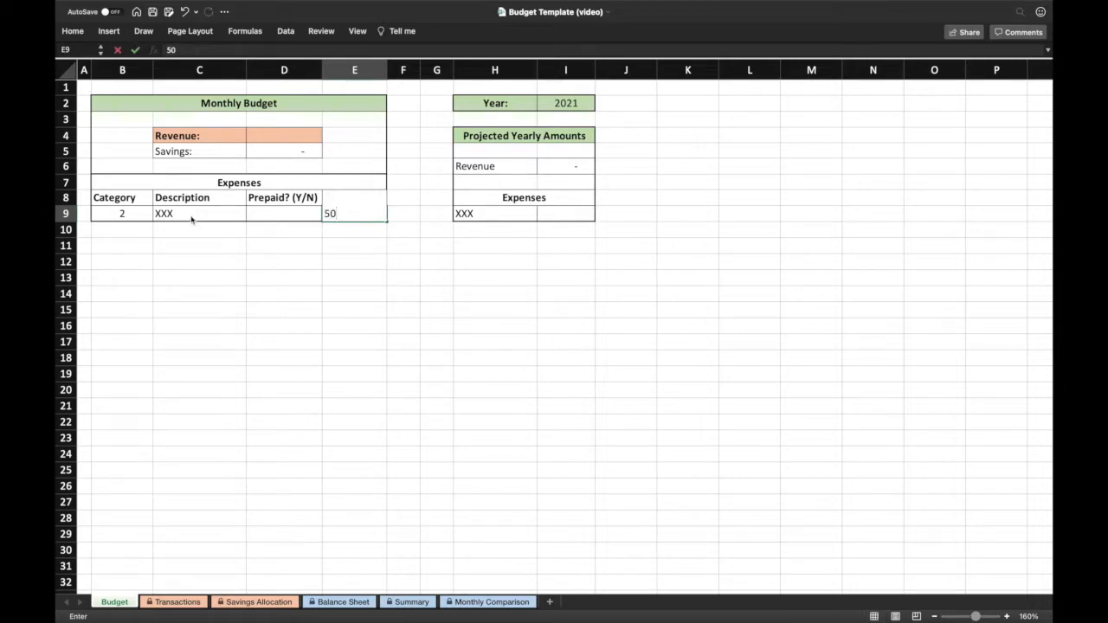
pyautogui.click(192, 219)
pyautogui.press('Left')
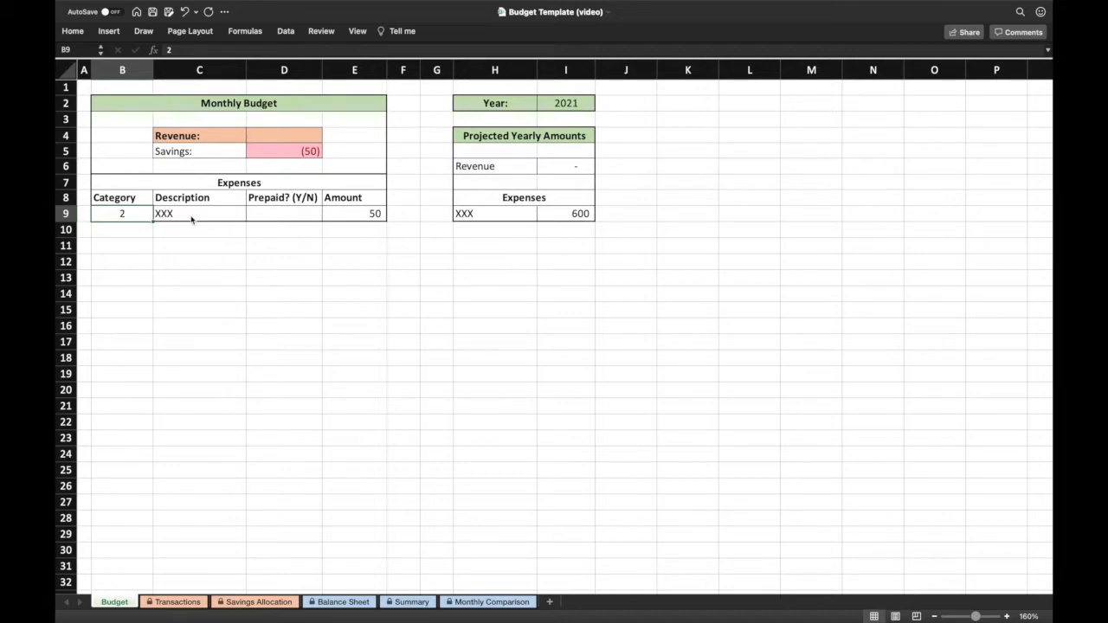
pyautogui.click(198, 217)
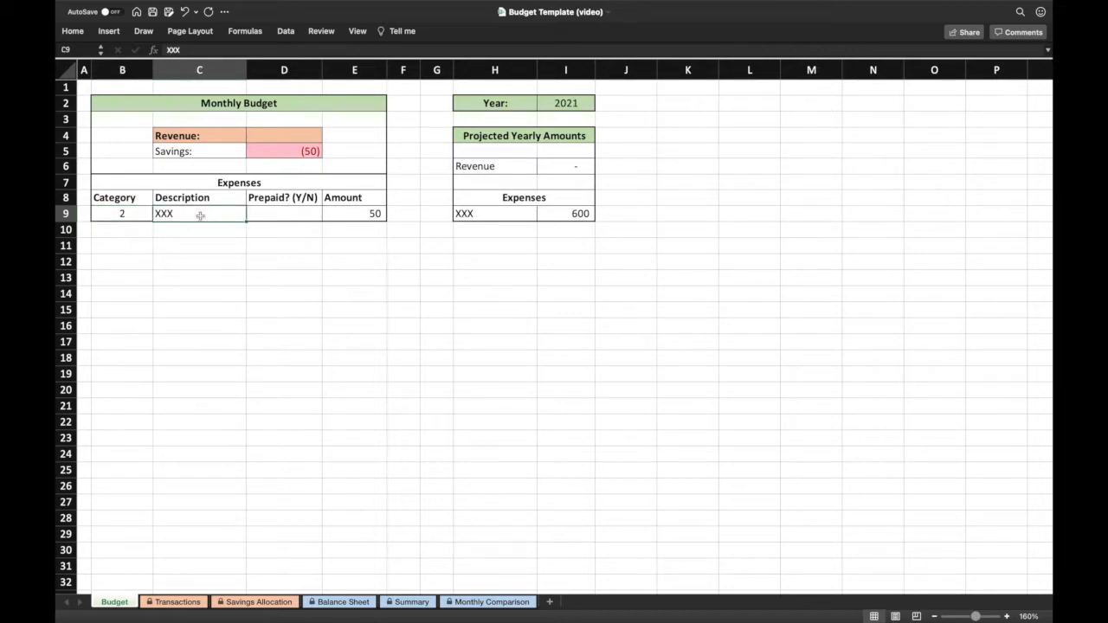
pyautogui.click(343, 214)
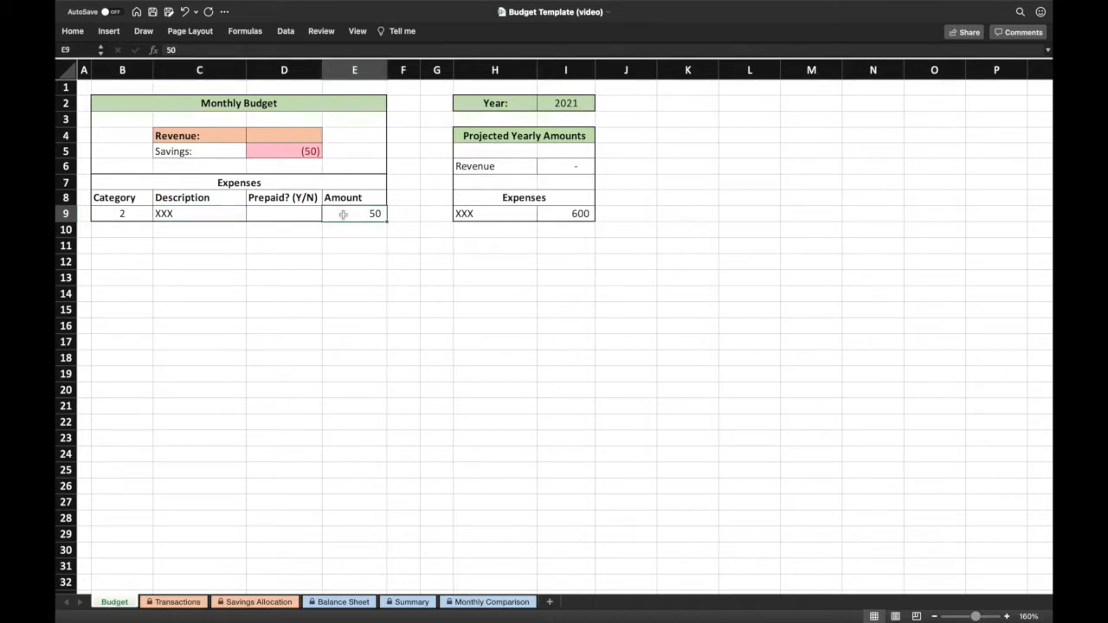
pyautogui.press('Delete')
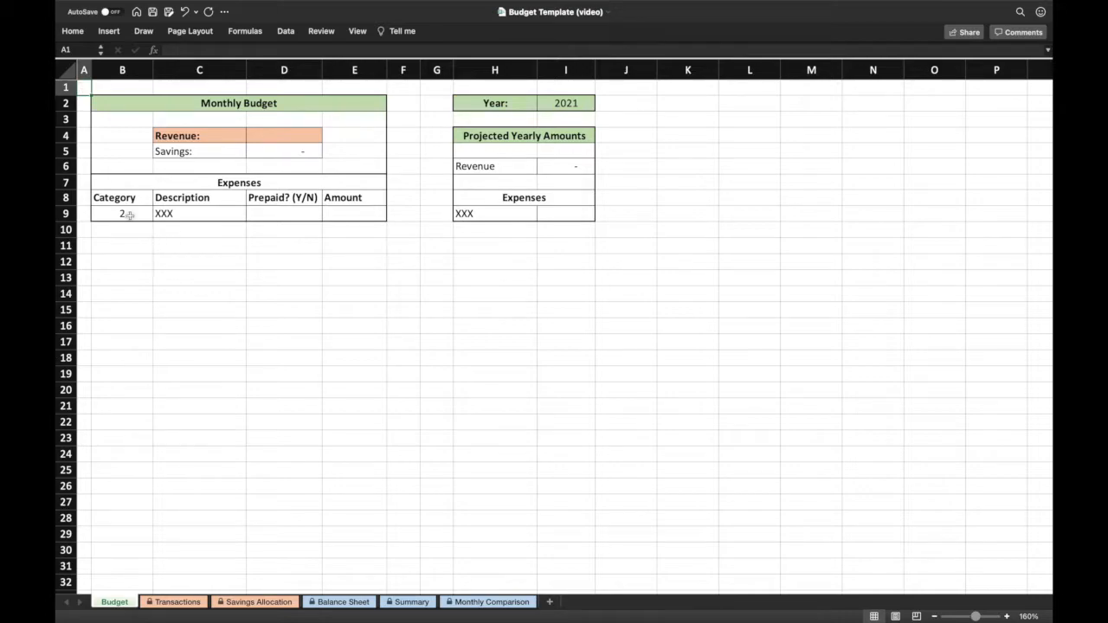
pyautogui.moveTo(128, 217); pyautogui.dragTo(407, 485)
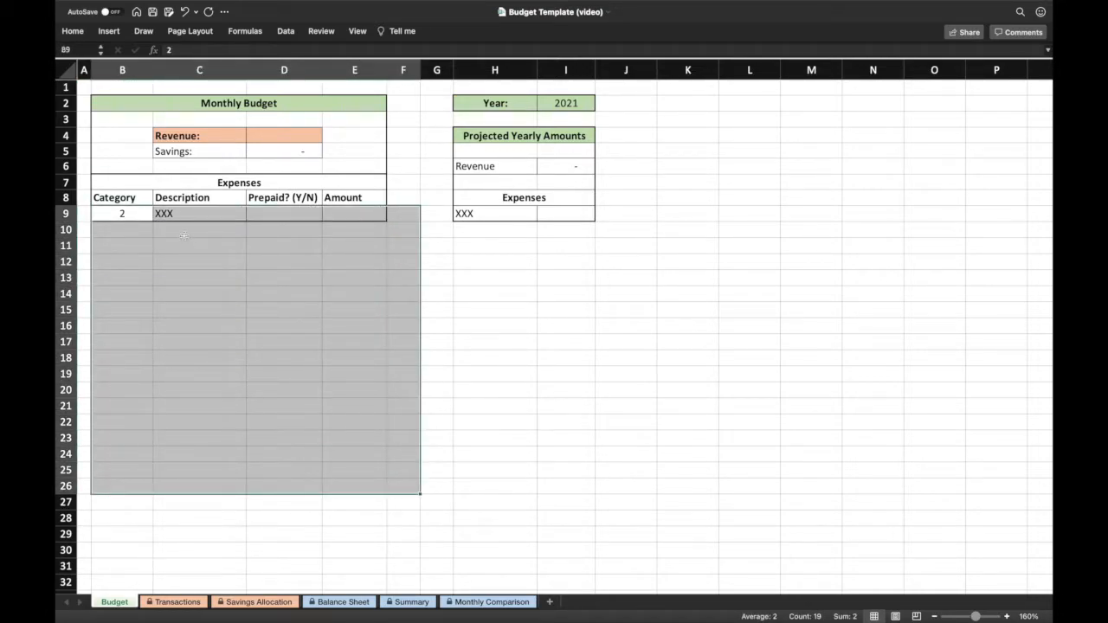
pyautogui.click(183, 231)
pyautogui.click(286, 139)
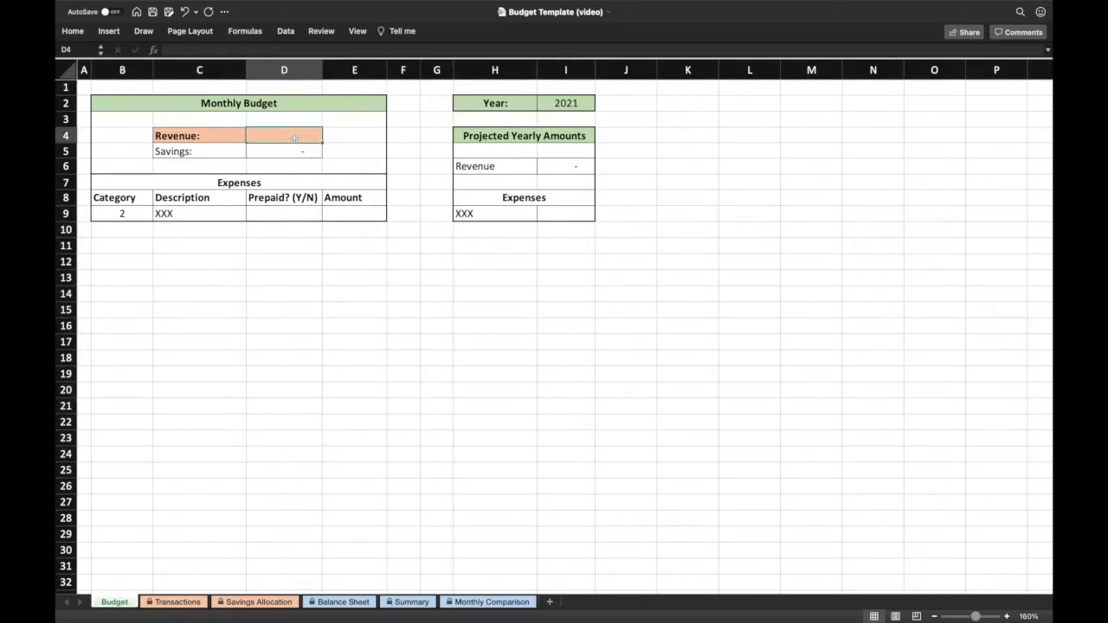
pyautogui.click(88, 90)
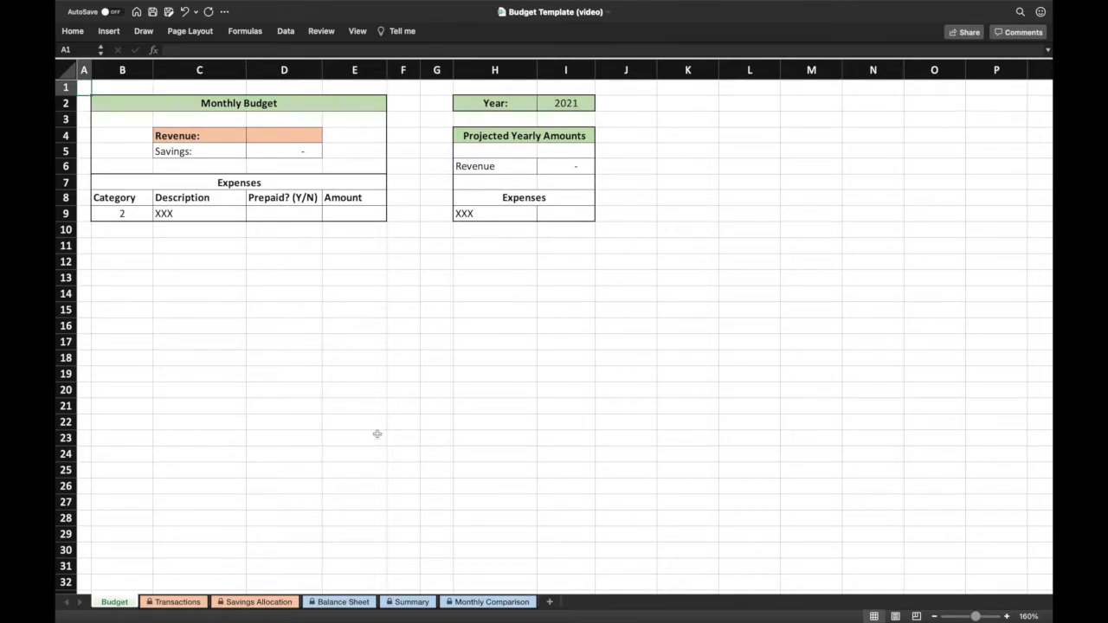
# Open the Balance Sheet worksheet and examine the Savings formula and the column area below it.
pyautogui.click(357, 602)
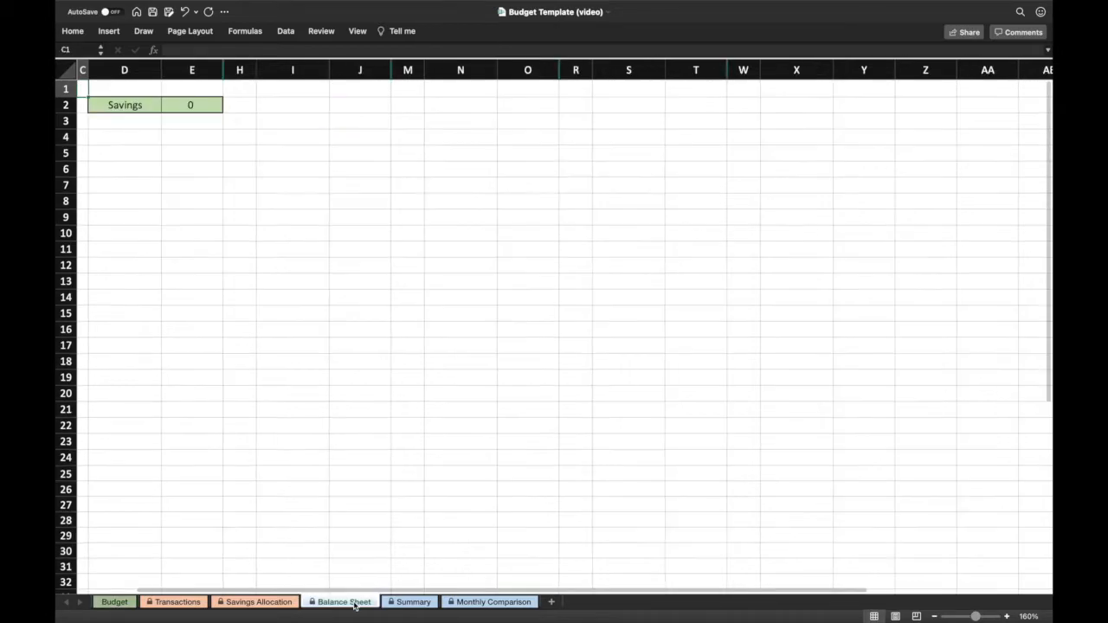
pyautogui.moveTo(188, 105); pyautogui.dragTo(186, 261)
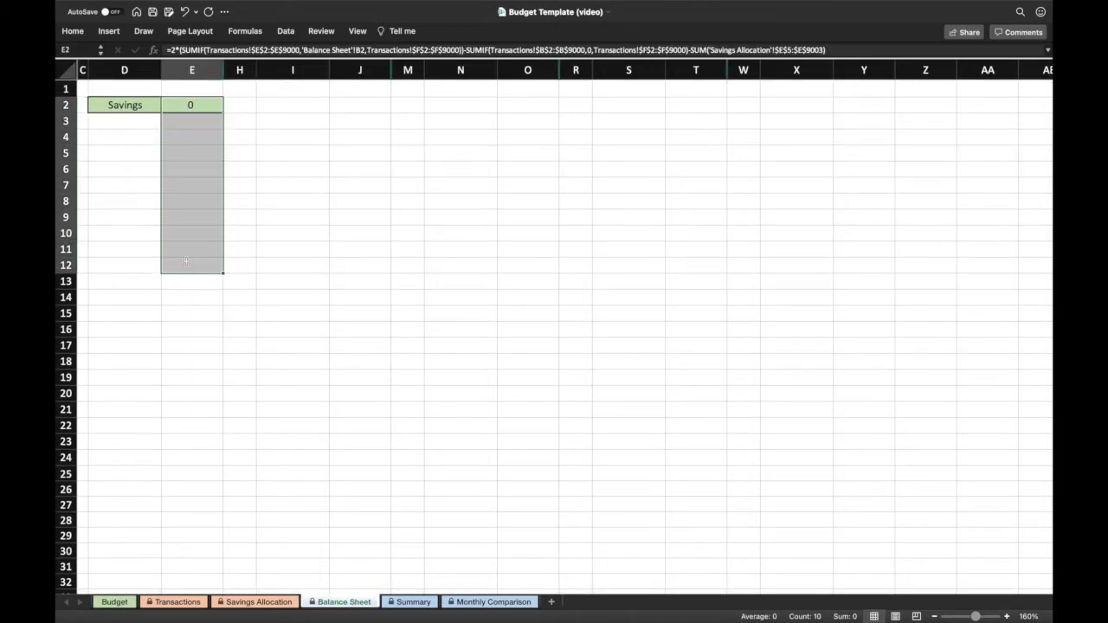
pyautogui.click(86, 89)
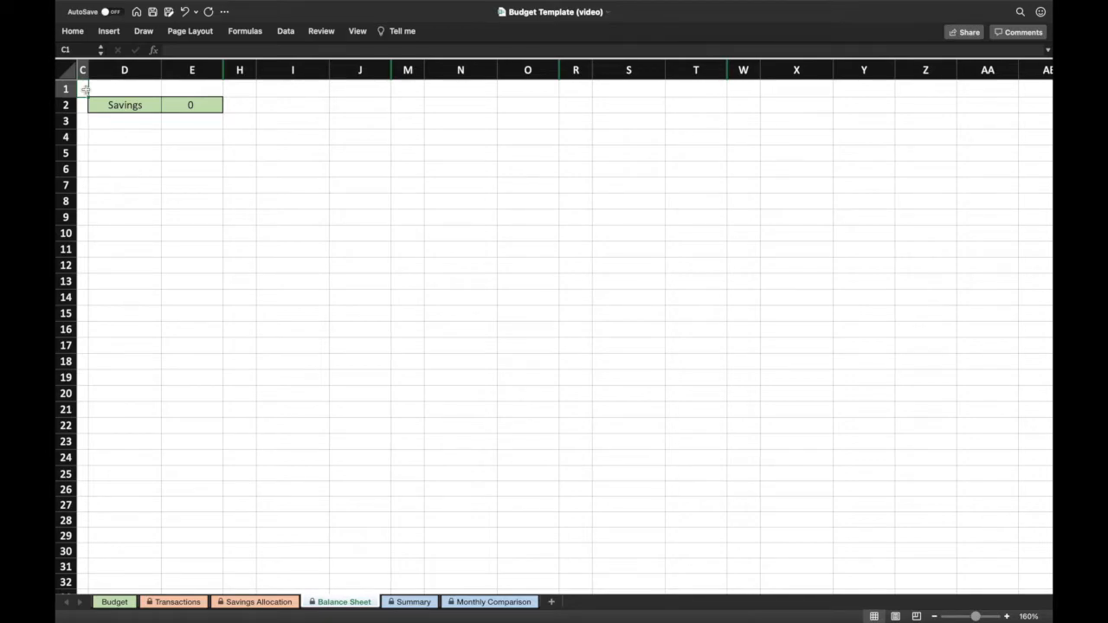
pyautogui.moveTo(192, 104); pyautogui.dragTo(192, 250)
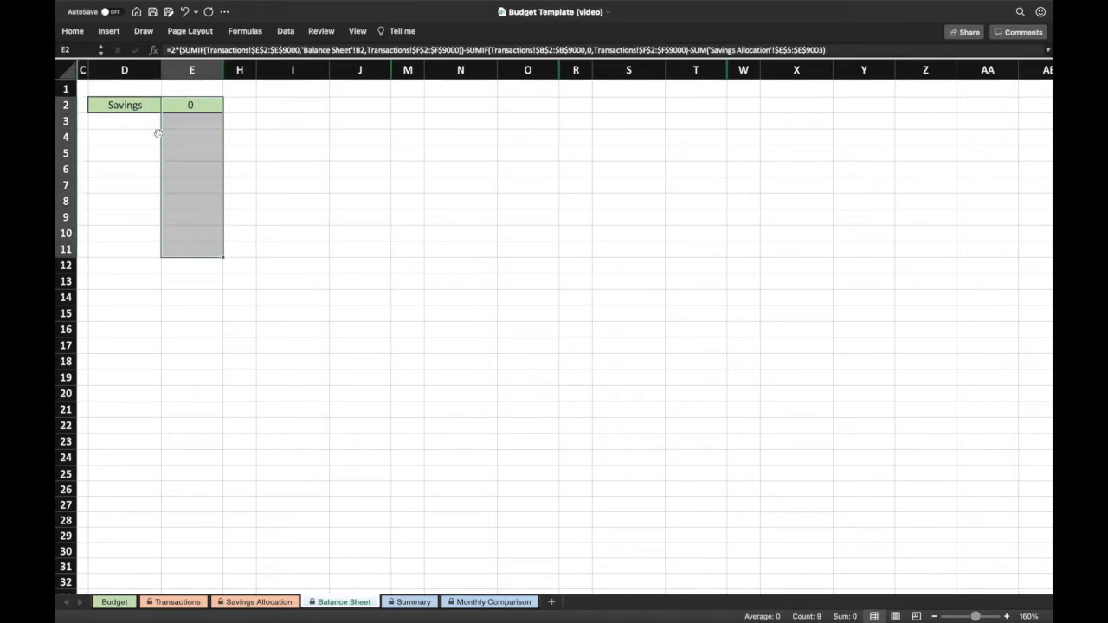
pyautogui.click(85, 87)
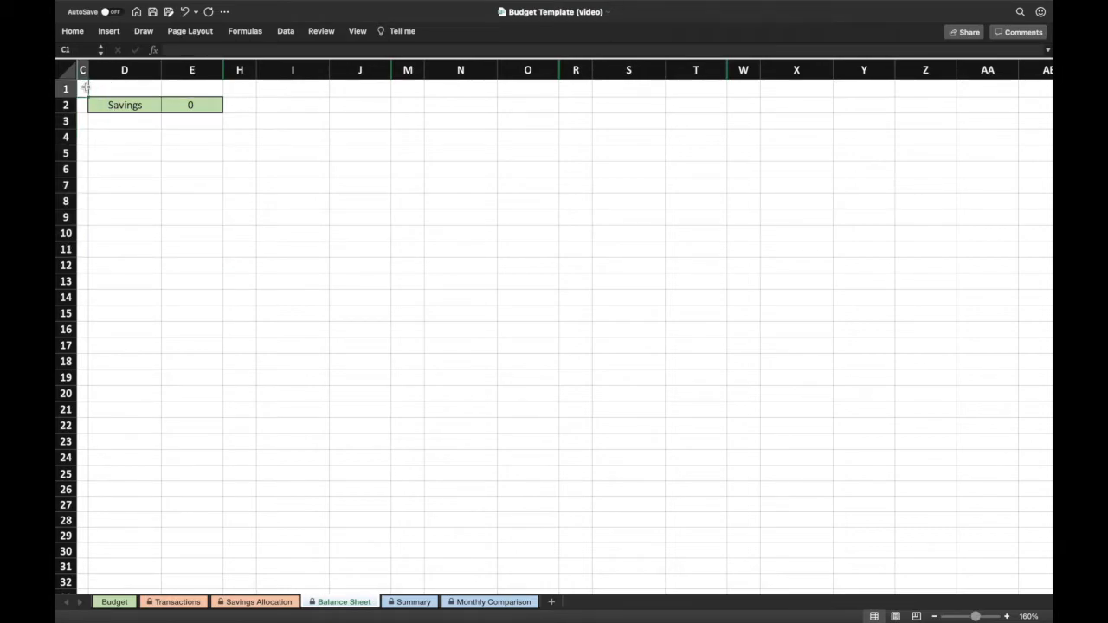
pyautogui.moveTo(190, 106); pyautogui.dragTo(190, 224)
pyautogui.click(85, 88)
# Enter 12/31/20 as the date of the first transaction in row 2 of the Transactions sheet.
pyautogui.click(187, 606)
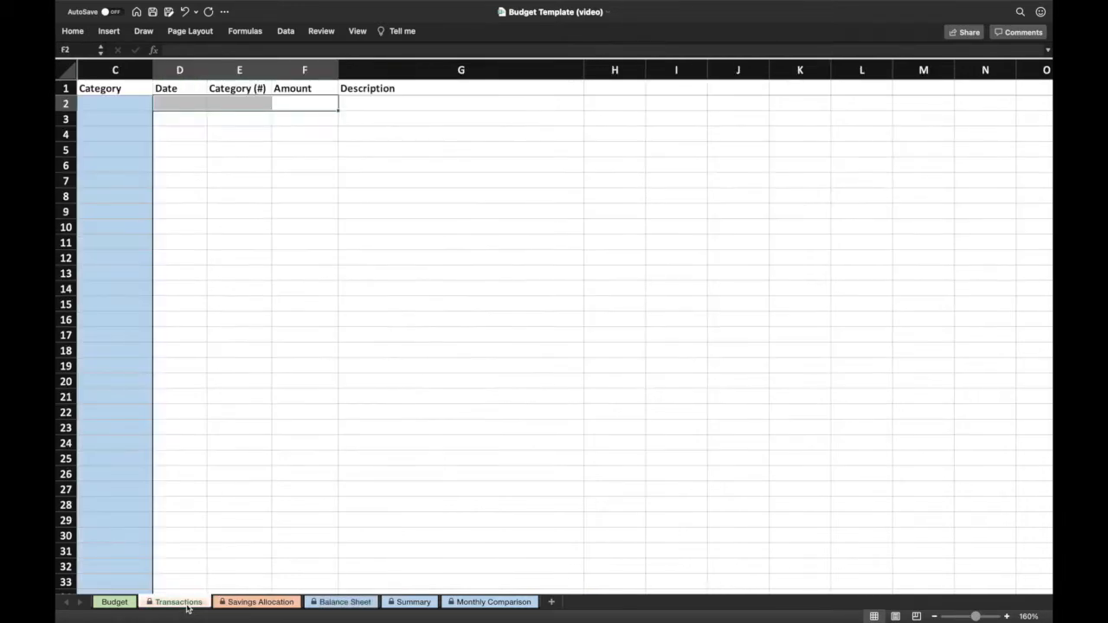
pyautogui.click(193, 163)
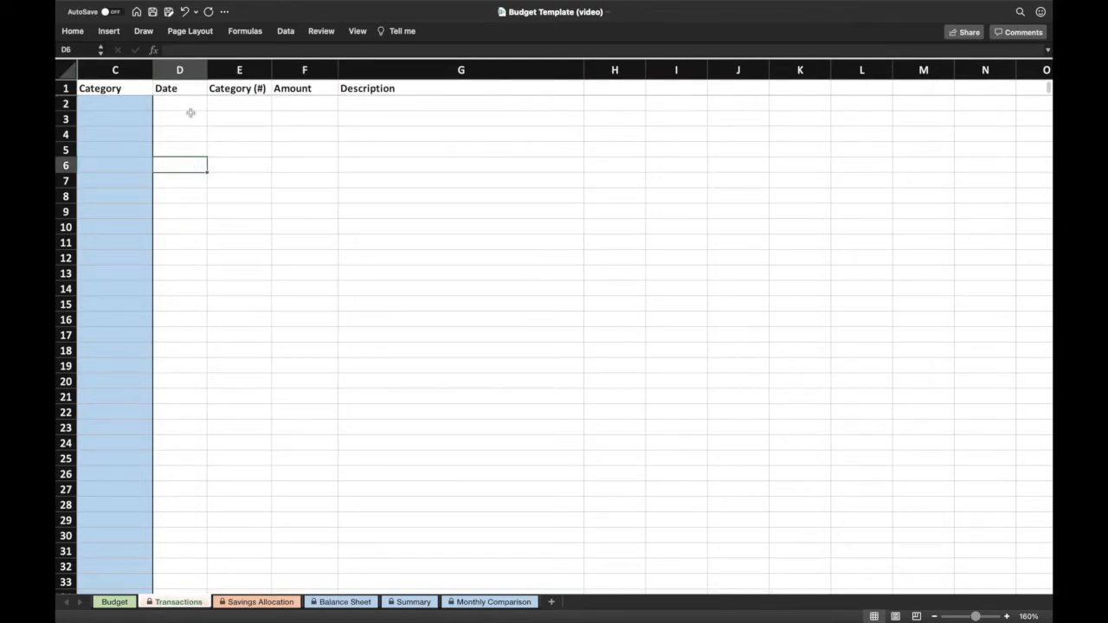
pyautogui.click(190, 105)
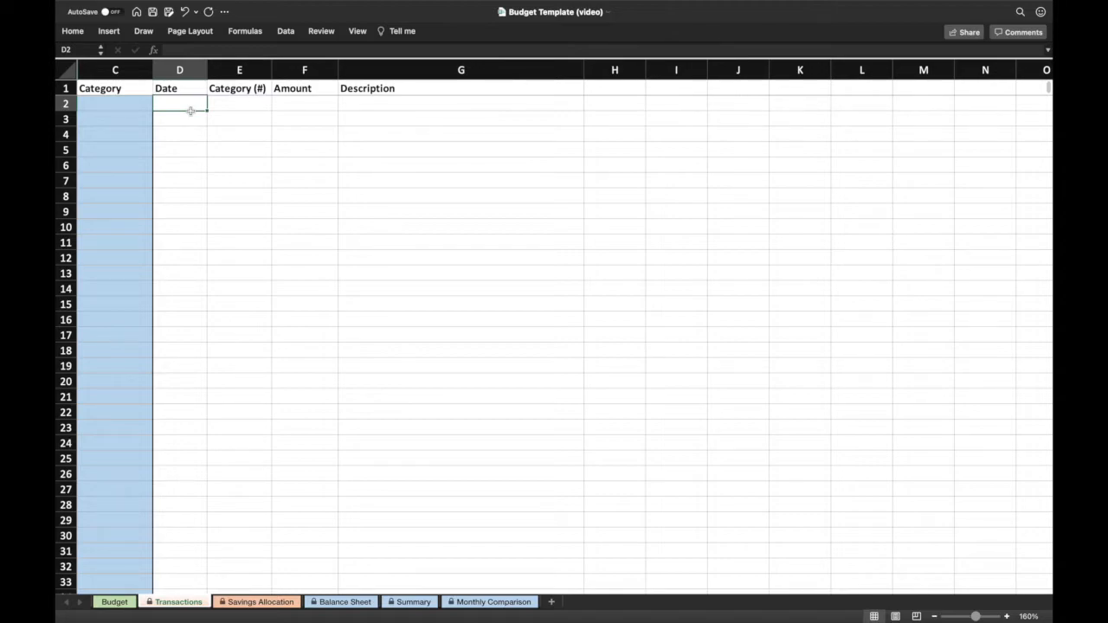
pyautogui.write('12/31/21')
pyautogui.press('BackSpace')
pyautogui.write('0')
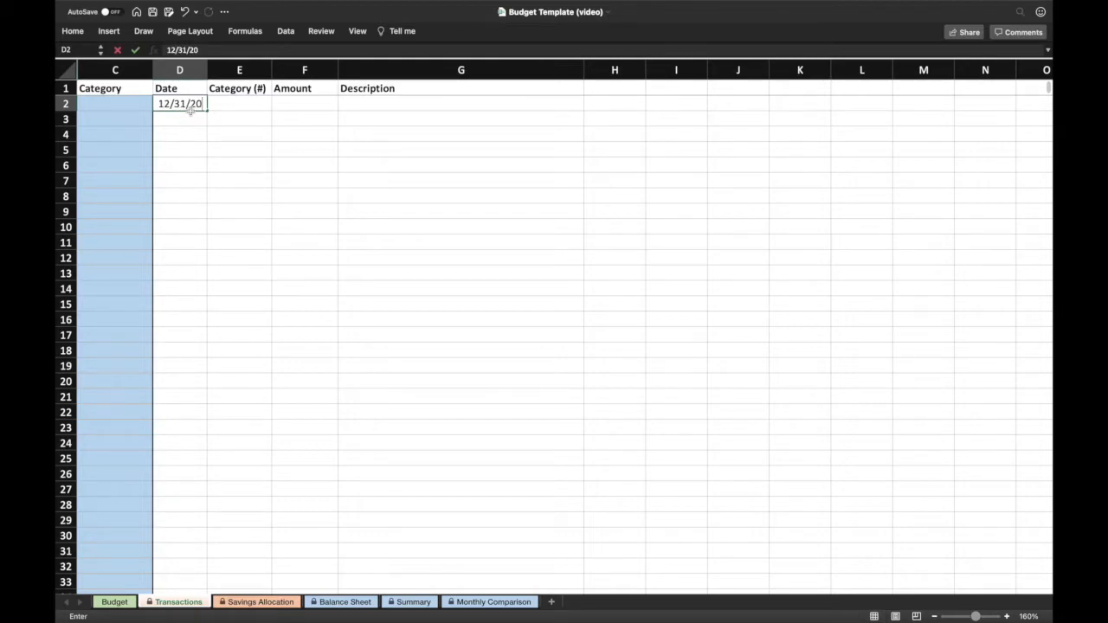
pyautogui.press('Tab')
# Complete the row 2 transaction with category number 1, amount 5000 and description "Initial entry".
pyautogui.write('1')
pyautogui.press('Tab')
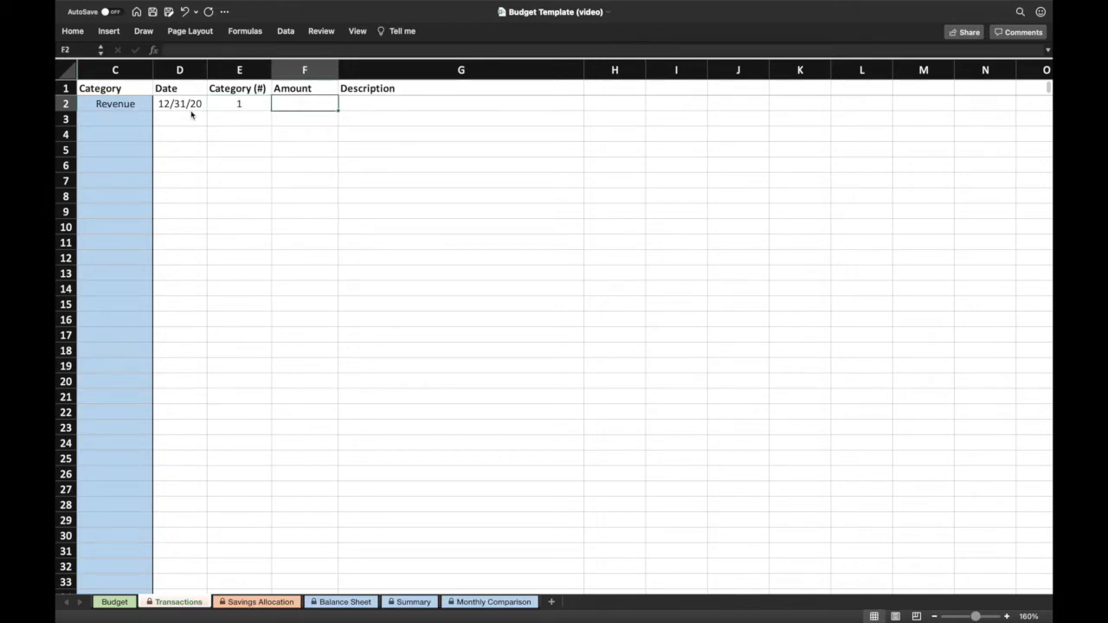
pyautogui.write('5000')
pyautogui.press('Tab')
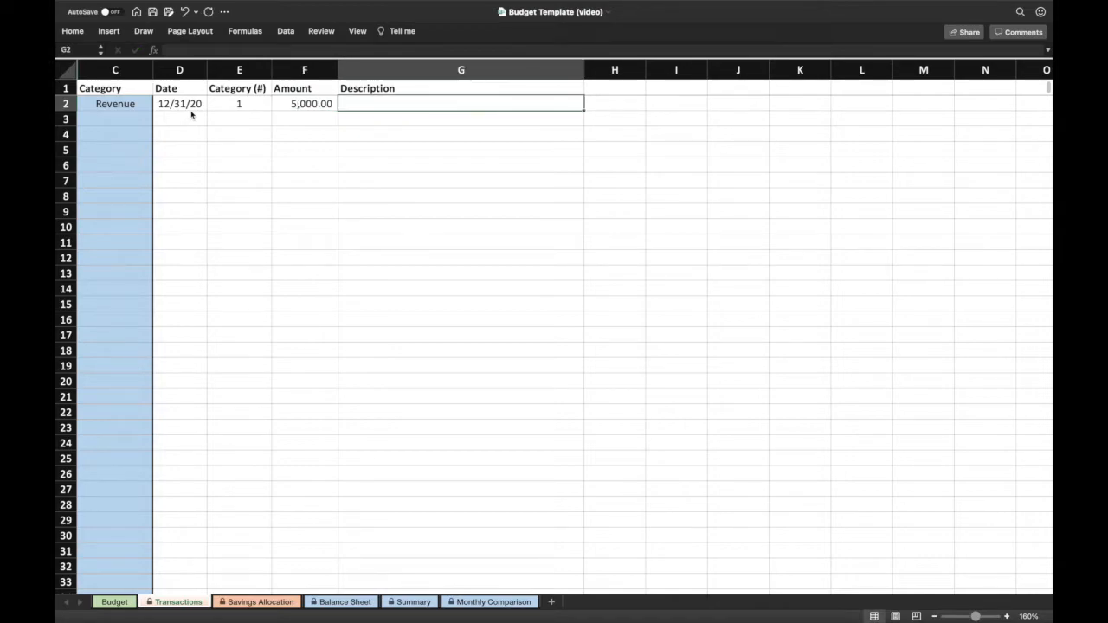
pyautogui.write('Initial entry')
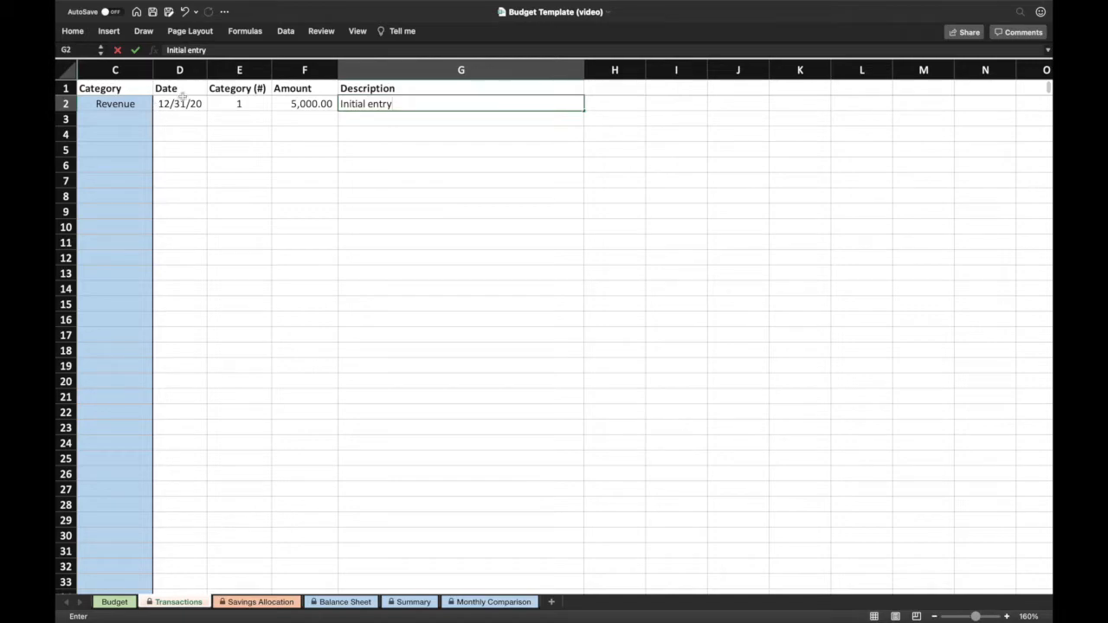
pyautogui.click(178, 105)
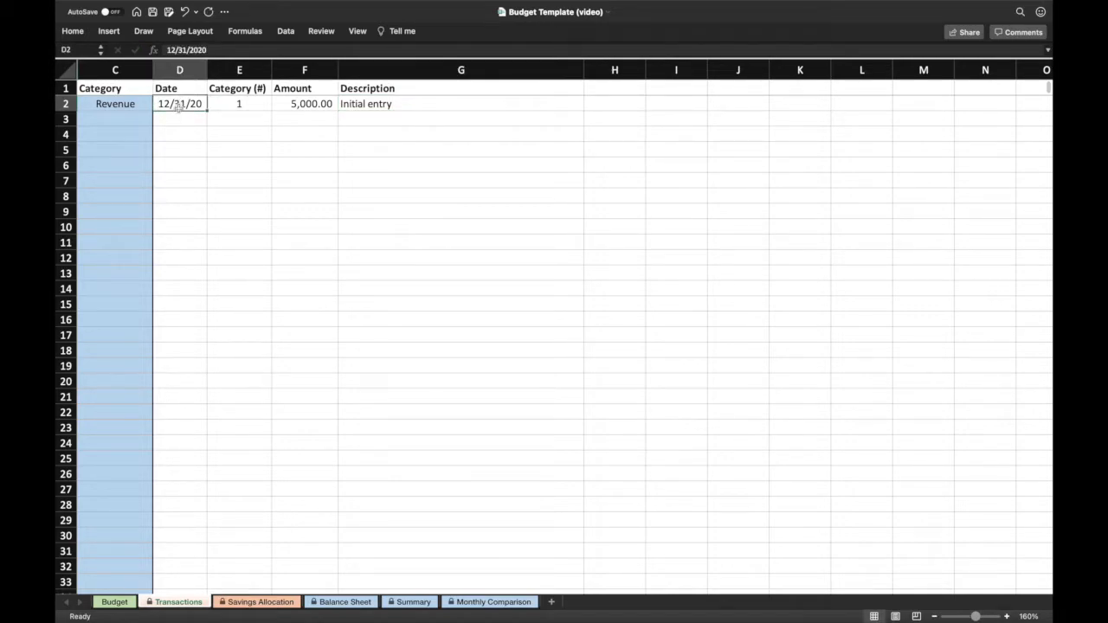
# Compare the initial revenue transaction with the Balance Sheet savings, the December figures on the Summary sheet and the year on the Budget sheet.
pyautogui.click(345, 602)
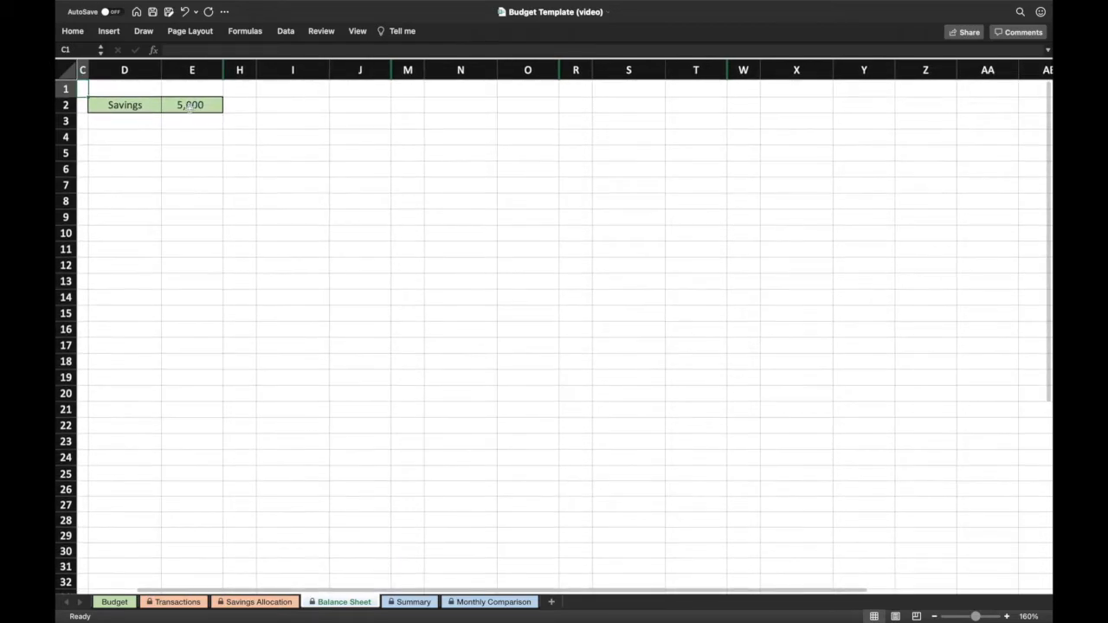
pyautogui.click(171, 606)
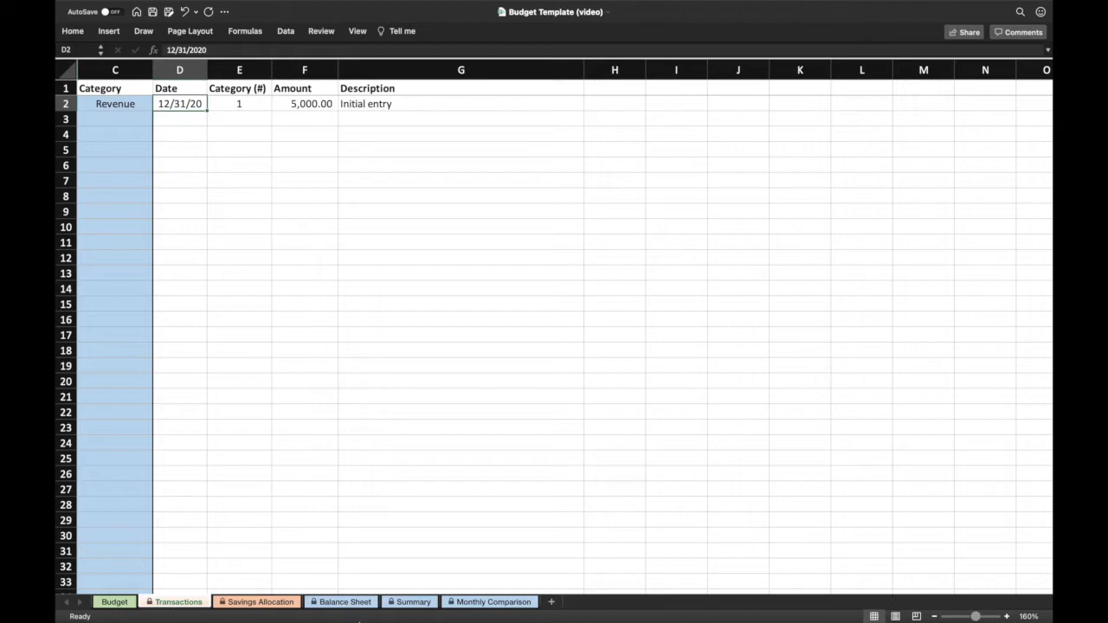
pyautogui.click(425, 603)
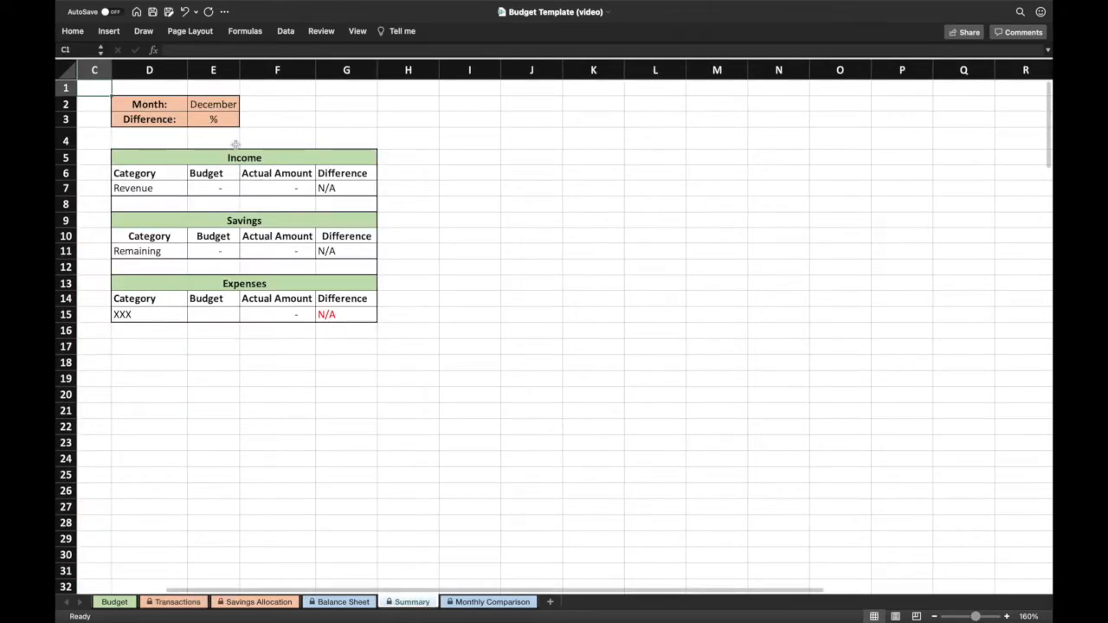
pyautogui.click(232, 104)
pyautogui.click(101, 90)
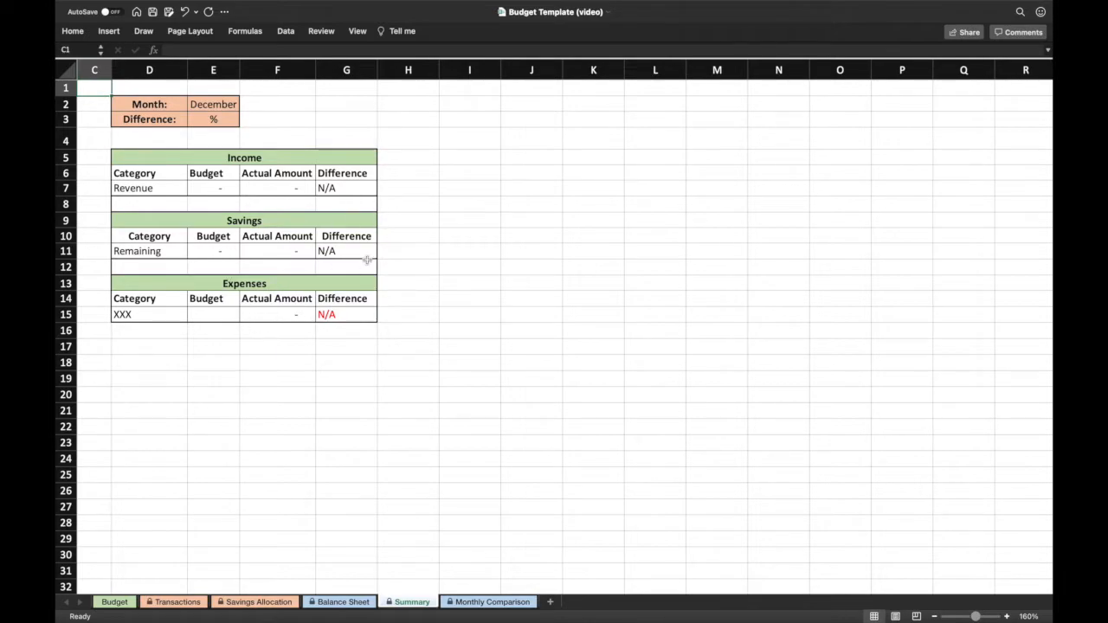
pyautogui.click(178, 602)
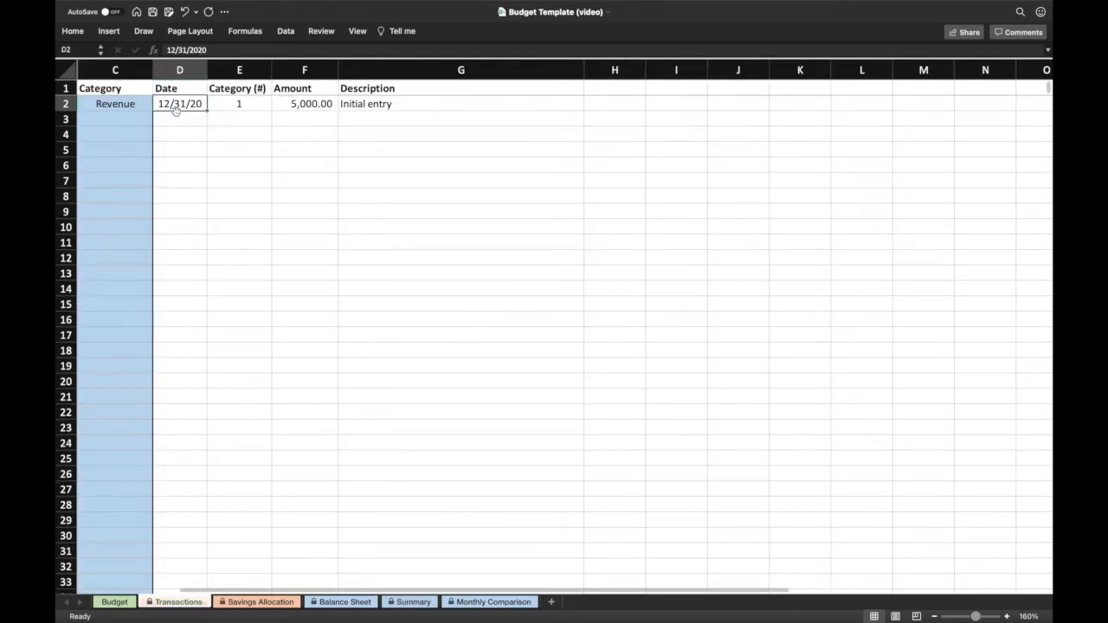
pyautogui.click(414, 602)
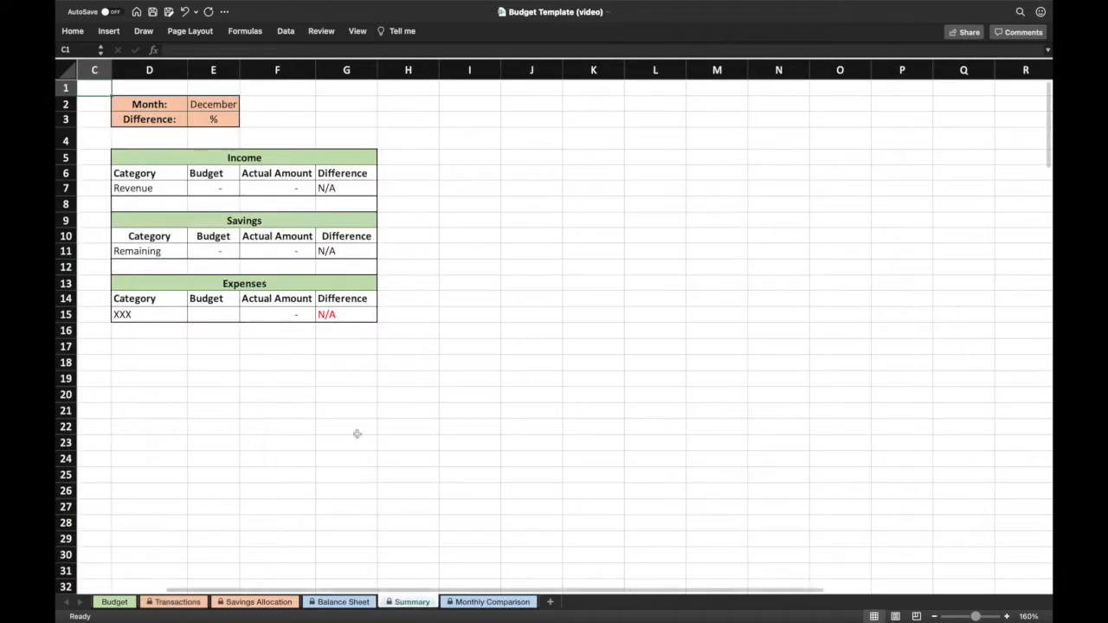
pyautogui.click(184, 605)
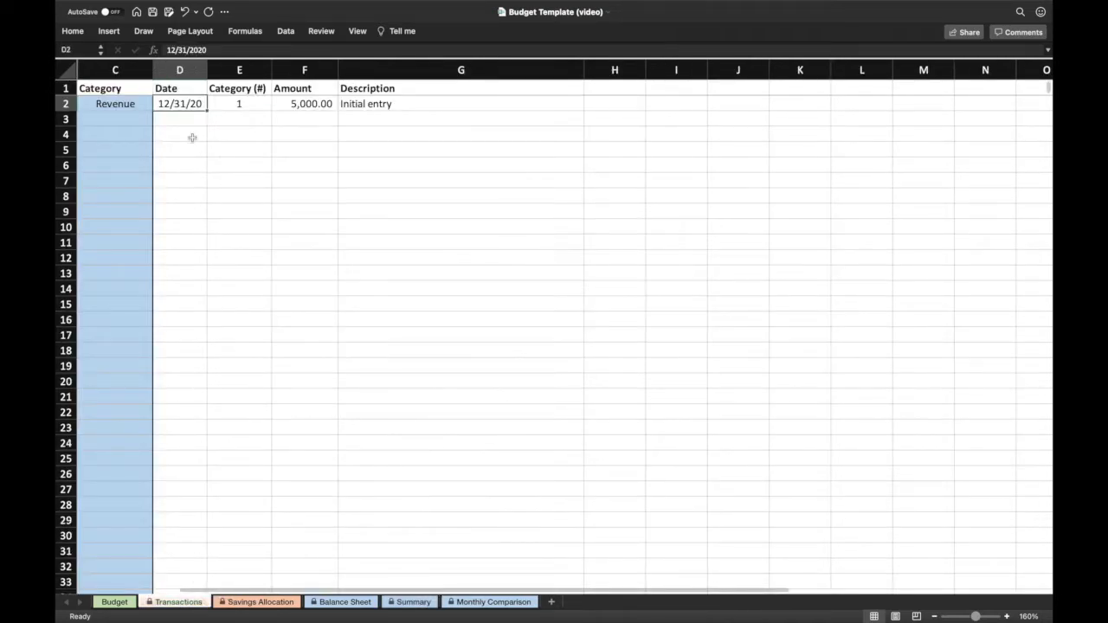
pyautogui.click(126, 604)
pyautogui.click(559, 108)
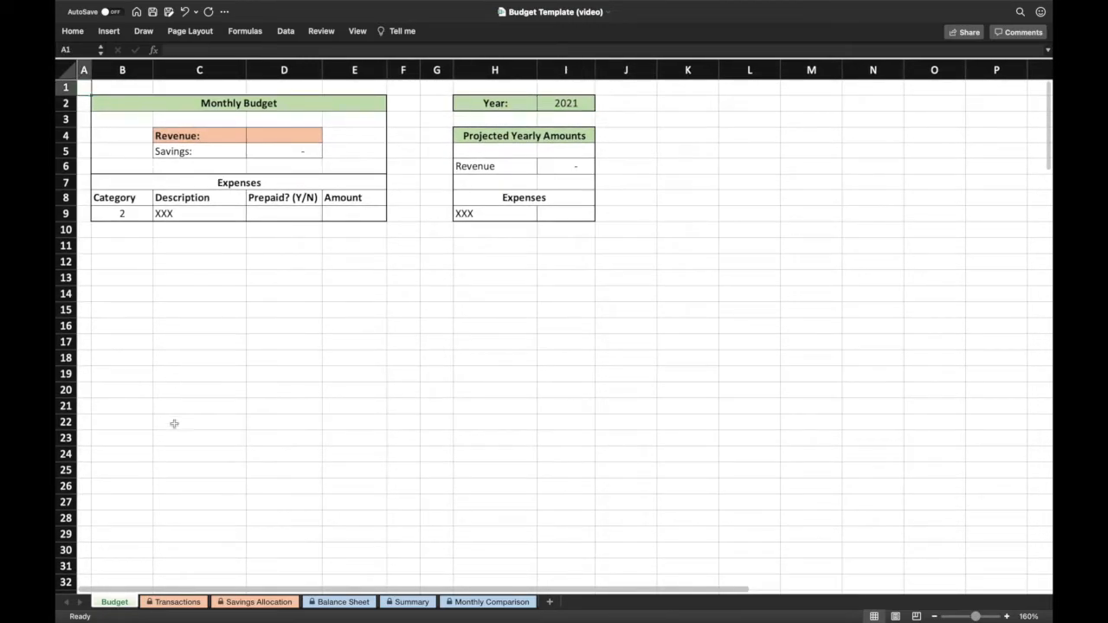
# Revisit the Transactions sheet and examine the formulas in the Savings cell and the cells below it on the Balance Sheet.
pyautogui.click(177, 602)
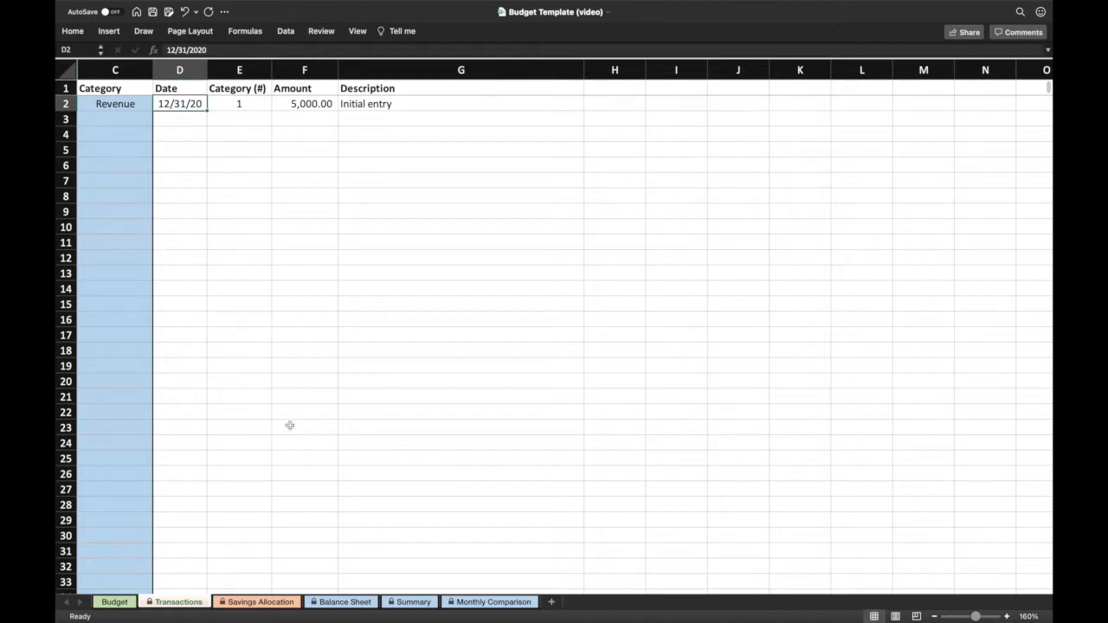
pyautogui.click(343, 602)
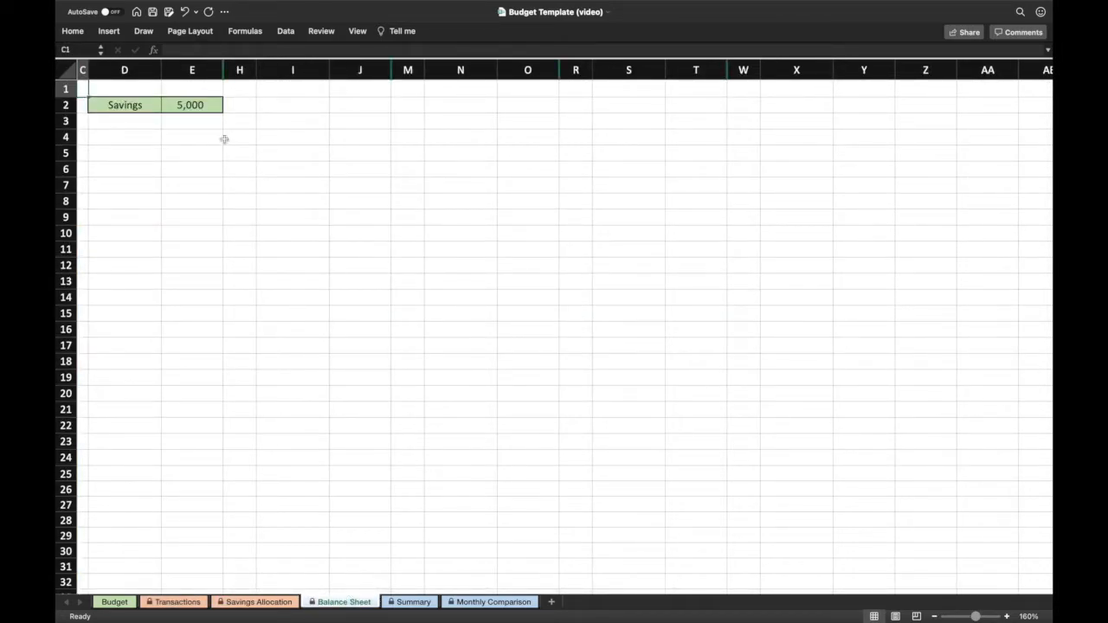
pyautogui.moveTo(204, 109); pyautogui.dragTo(205, 203)
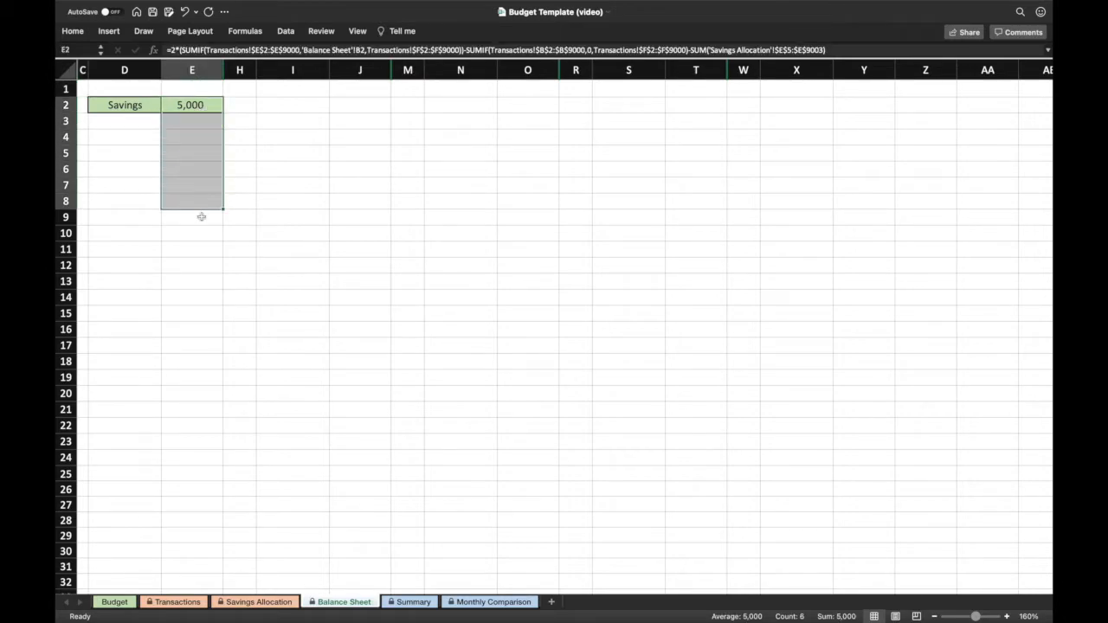
pyautogui.click(200, 217)
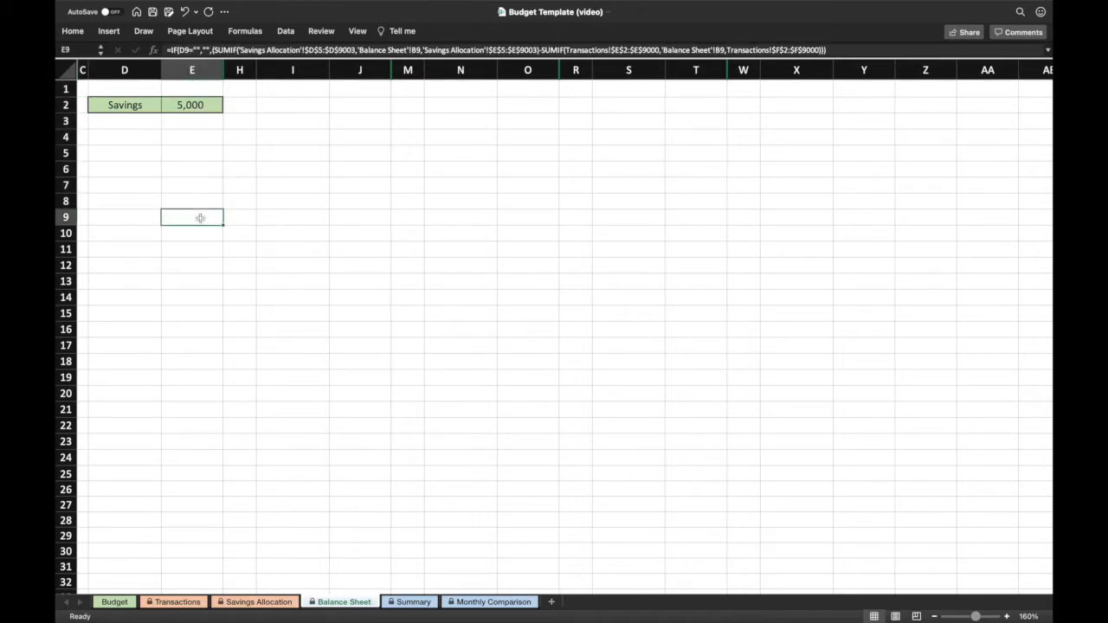
pyautogui.click(87, 87)
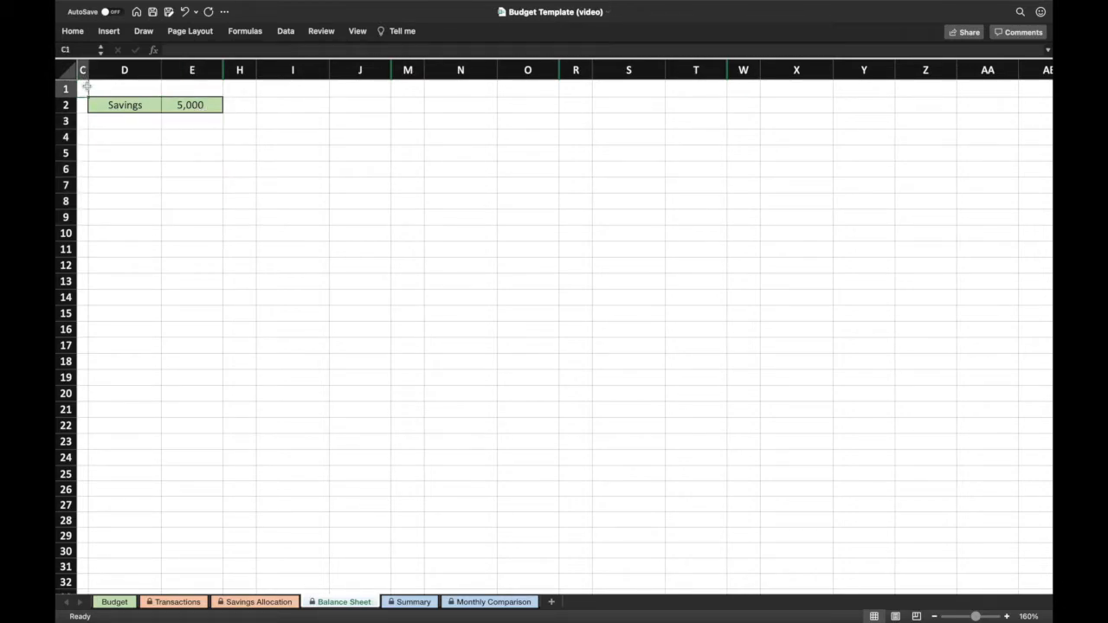
# Compare the savings amount on the Savings Allocation sheet with the Balance Sheet and return to the Transactions sheet.
pyautogui.click(264, 603)
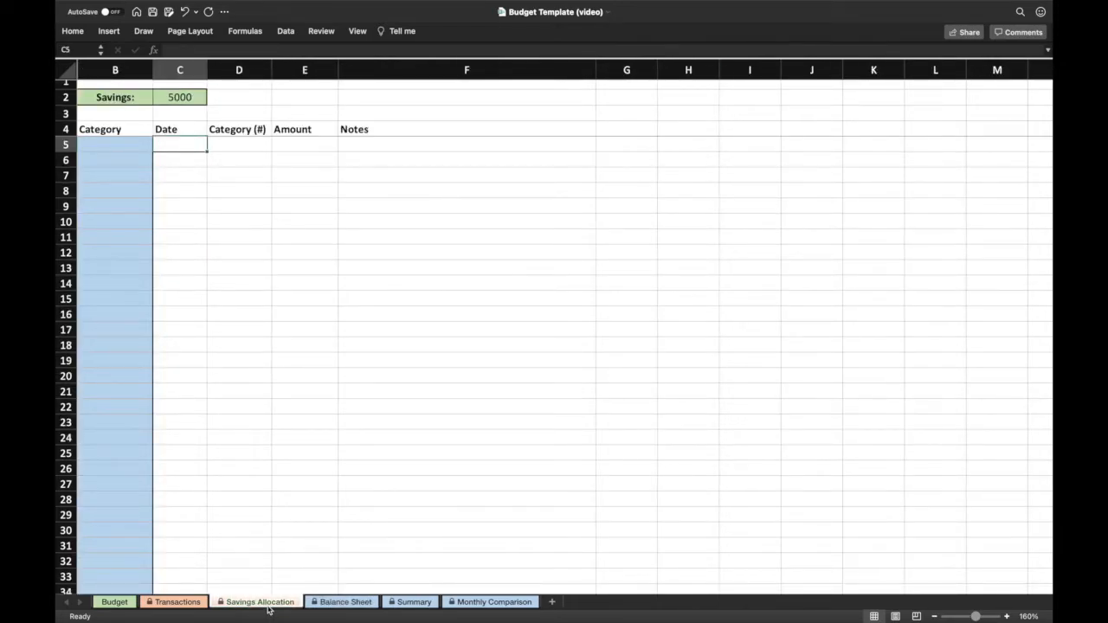
pyautogui.click(329, 604)
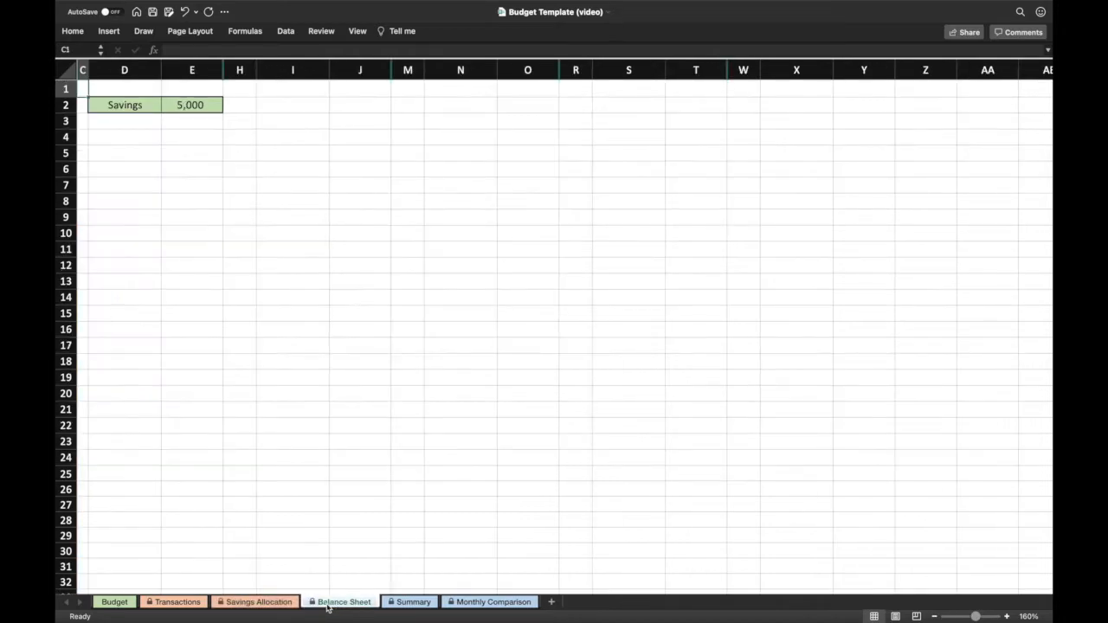
pyautogui.click(267, 609)
pyautogui.click(176, 604)
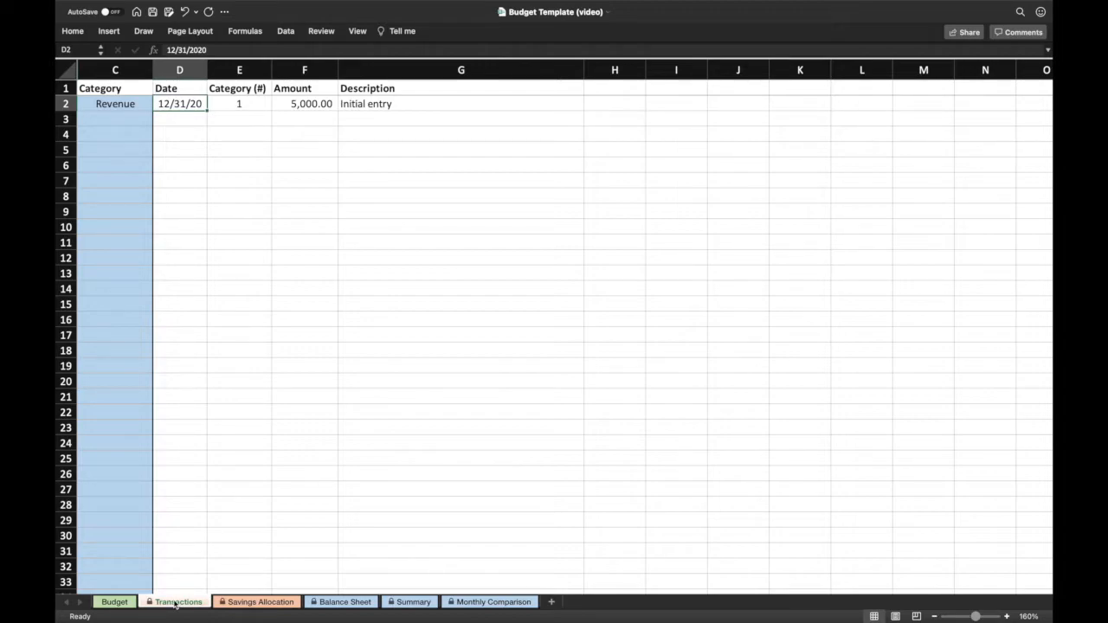
# Review the monthly columns of the Monthly Comparison sheet and return to the next empty date cell on the Transactions sheet.
pyautogui.click(502, 606)
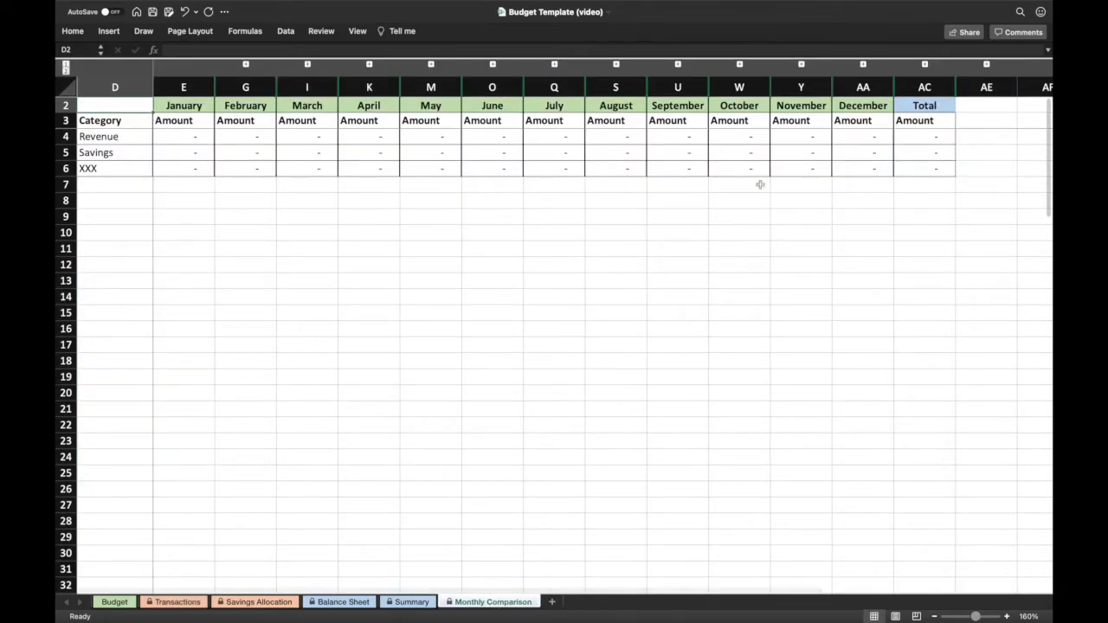
pyautogui.hscroll(1, 666, 199)
pyautogui.hscroll(-1, 667, 199)
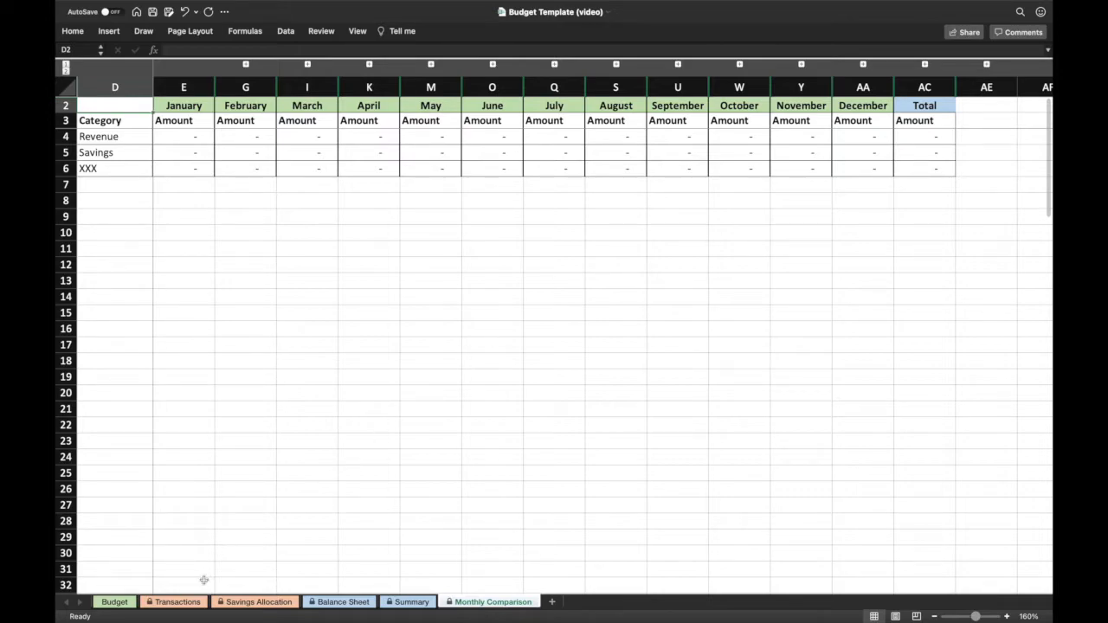
pyautogui.click(178, 602)
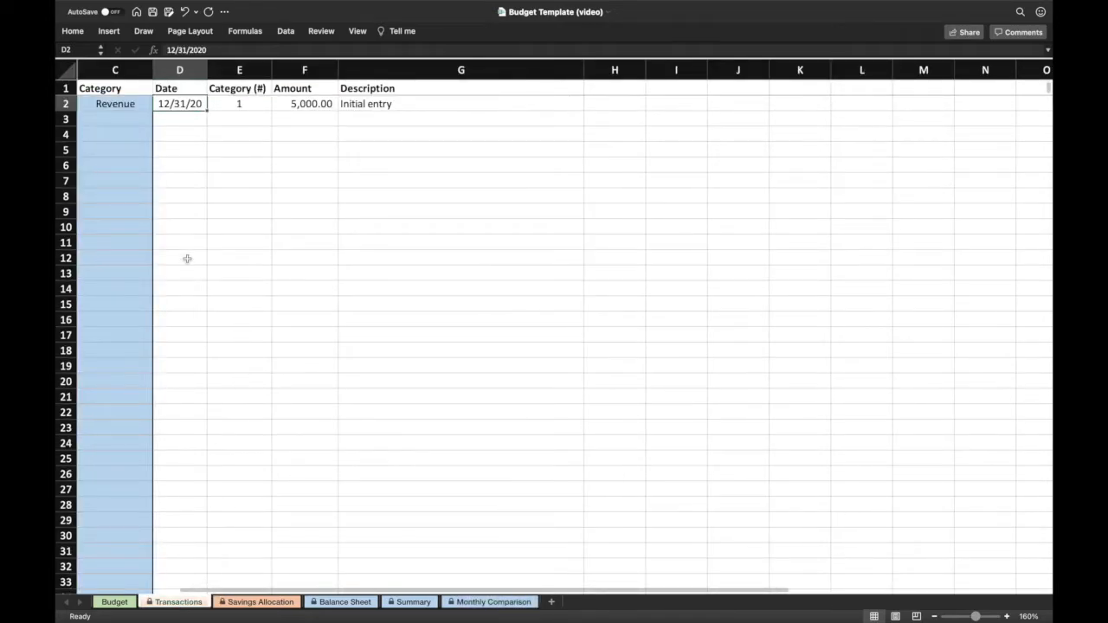
pyautogui.click(187, 123)
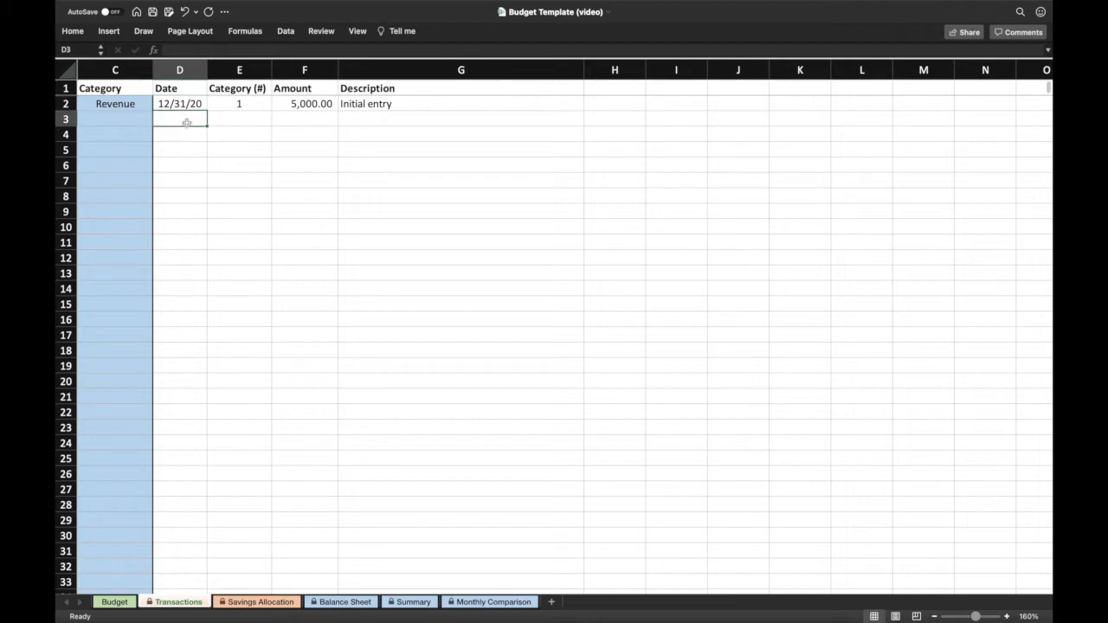
# Check the Summary sheet and set the year on the Budget sheet to 2022.
pyautogui.click(403, 602)
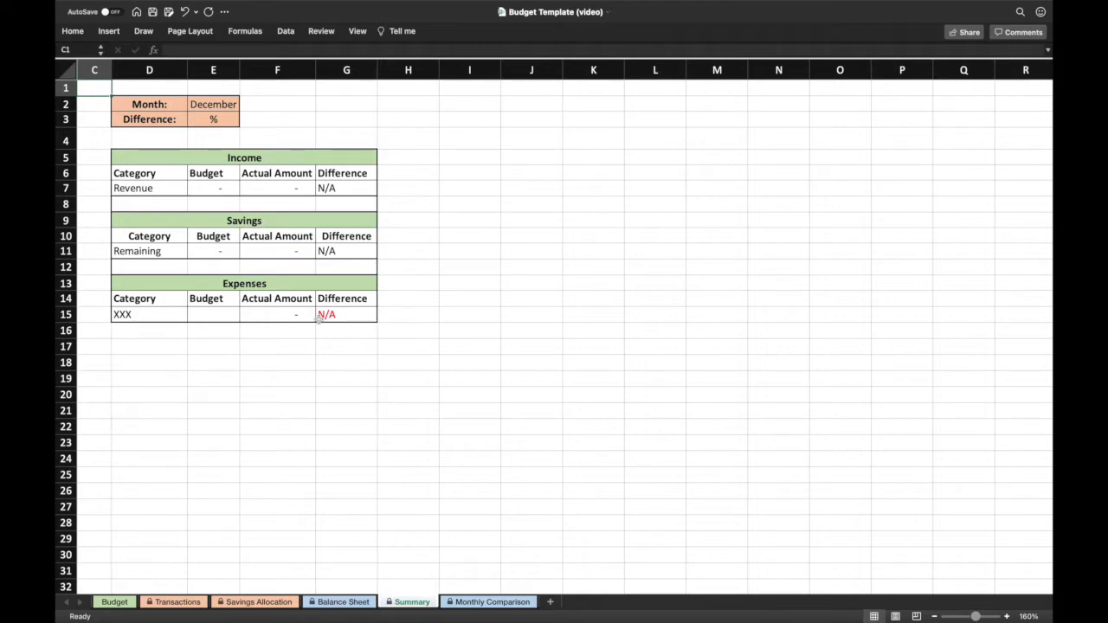
pyautogui.click(121, 605)
pyautogui.click(552, 107)
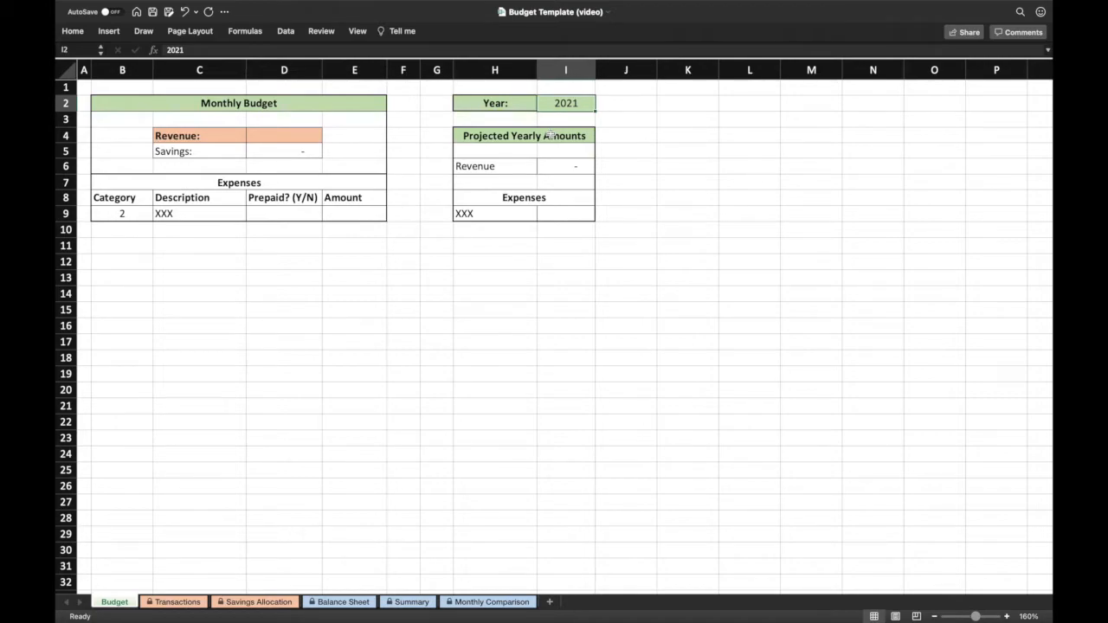
pyautogui.write('2022')
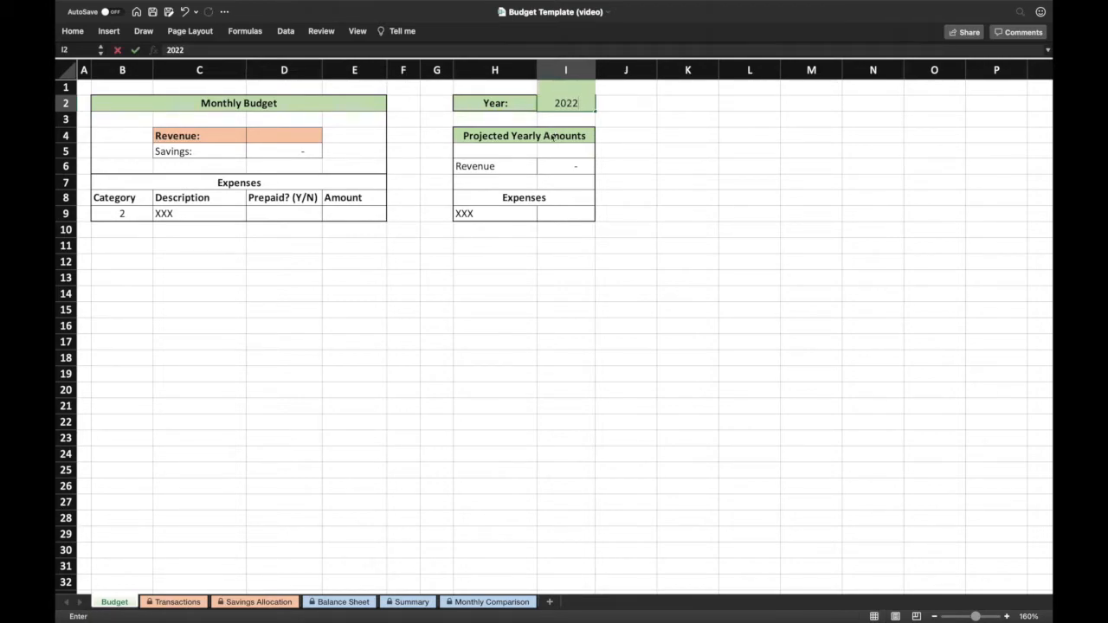
pyautogui.press('Tab')
pyautogui.click(87, 90)
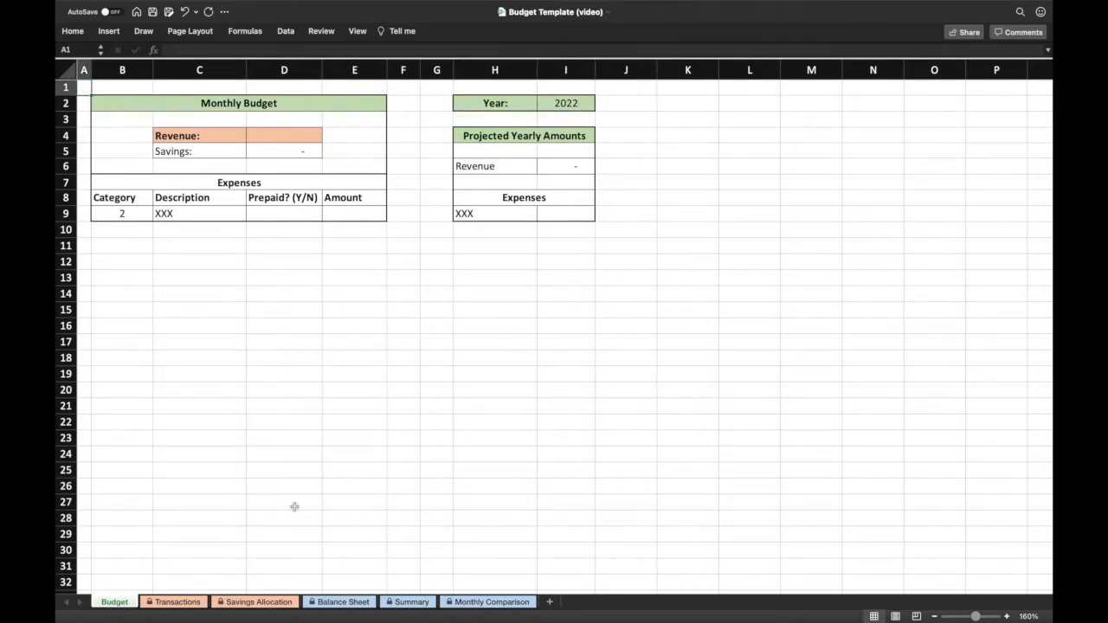
# Look over the Transactions and Summary sheets for the new year and return to the Budget sheet.
pyautogui.click(197, 605)
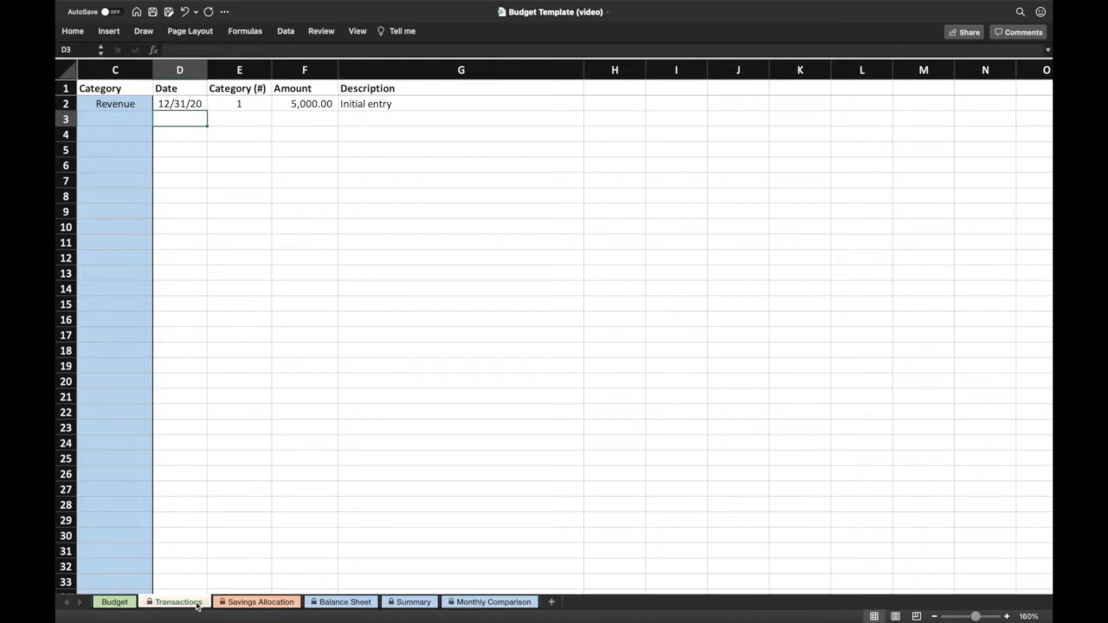
pyautogui.click(418, 605)
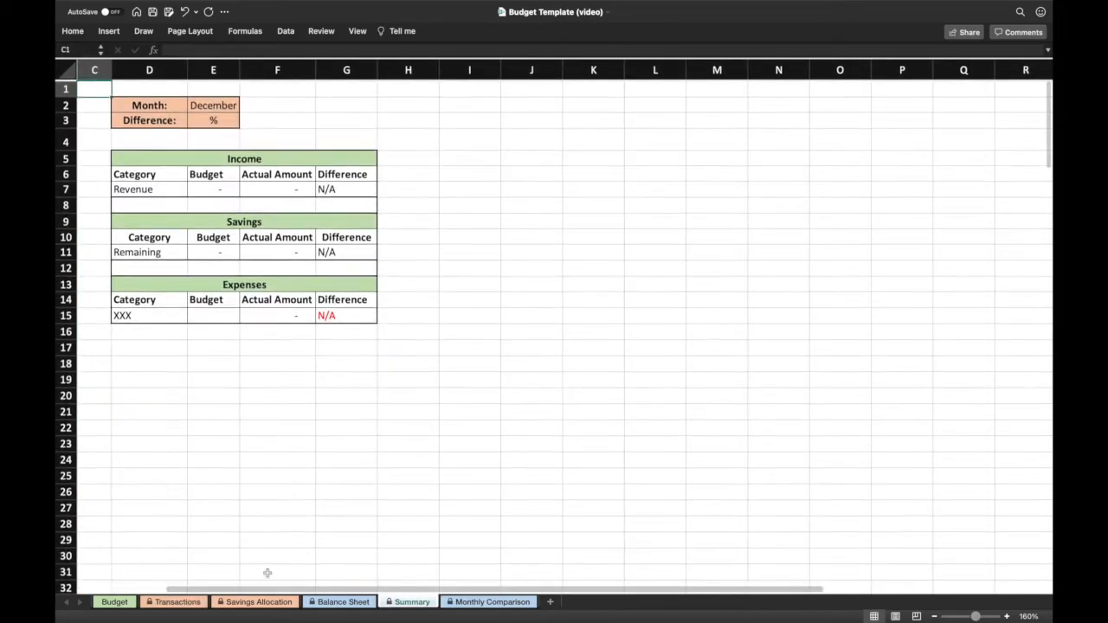
pyautogui.click(126, 605)
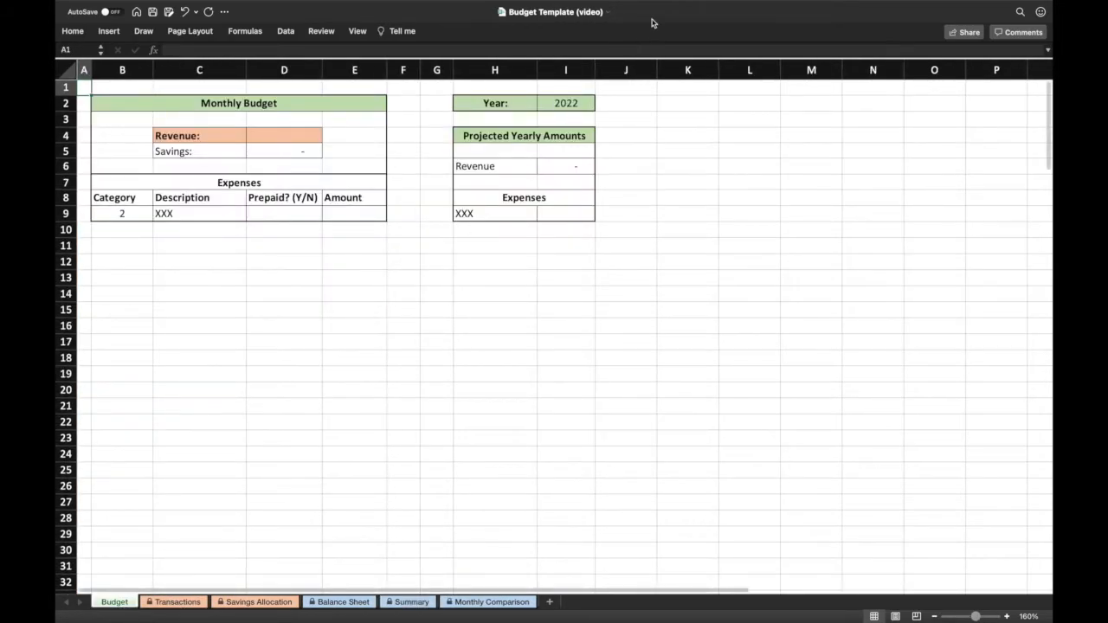
# Look over the Transactions and Budget sheets and check the savings balance on the Balance Sheet.
pyautogui.click(178, 602)
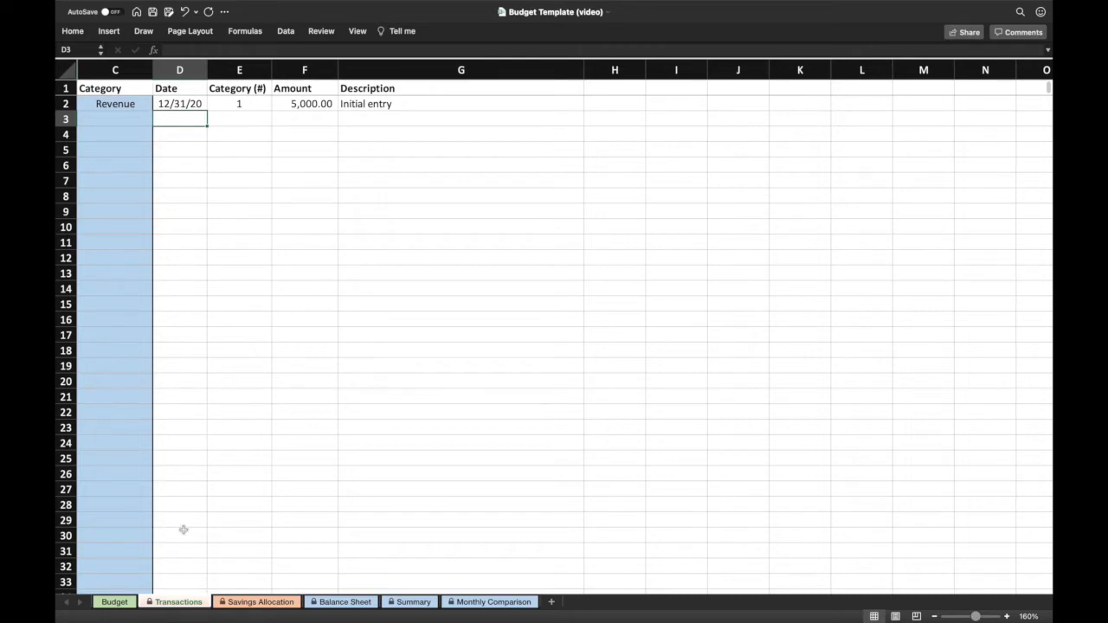
pyautogui.click(121, 604)
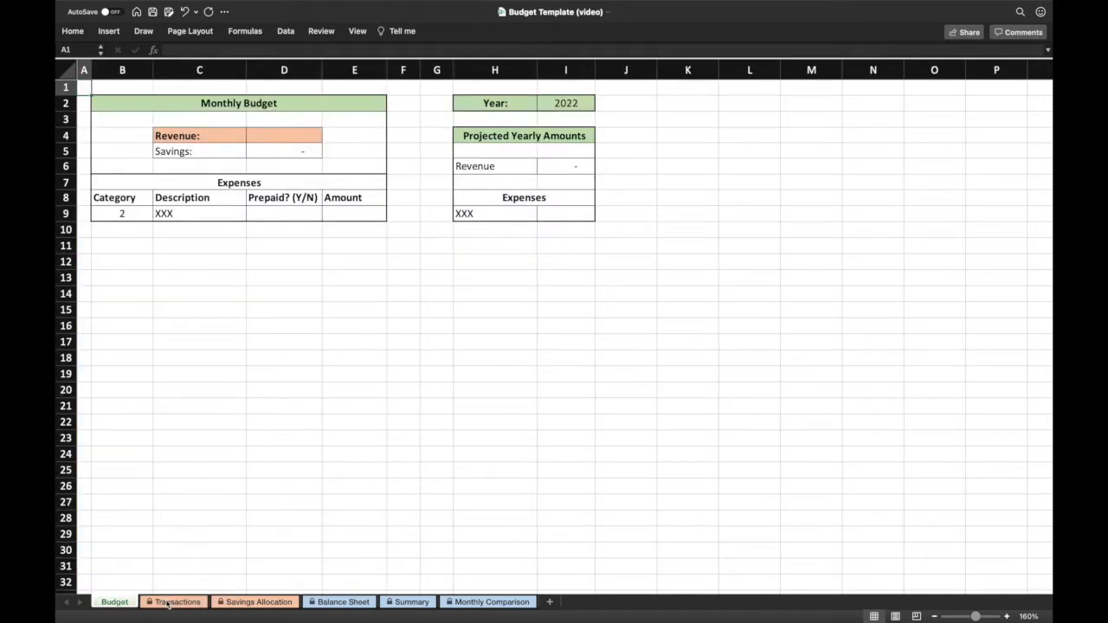
pyautogui.click(169, 603)
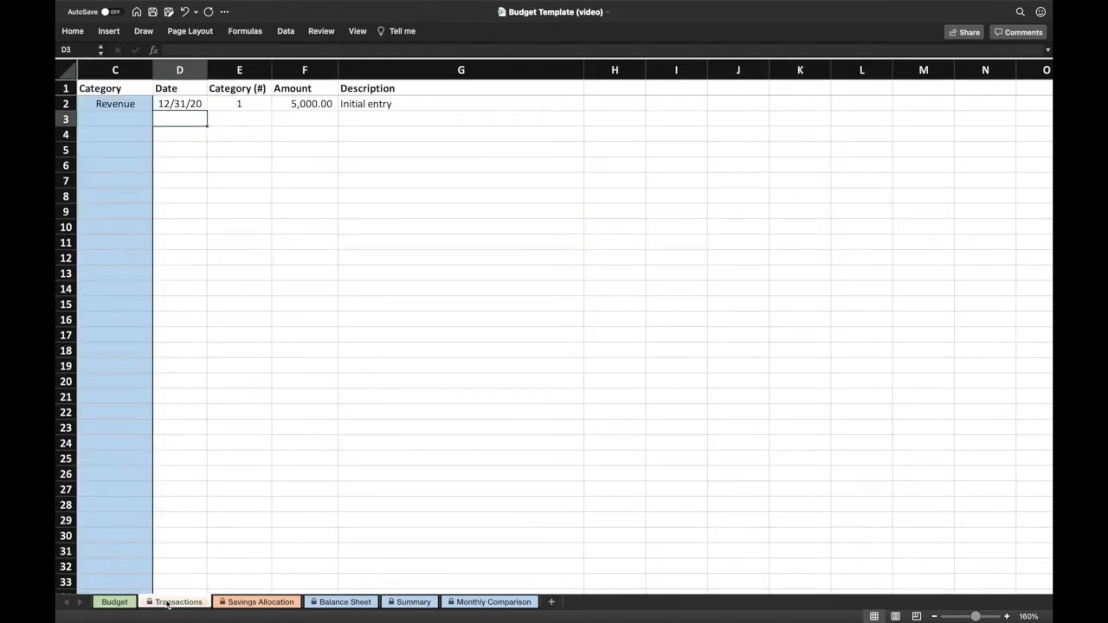
pyautogui.click(358, 603)
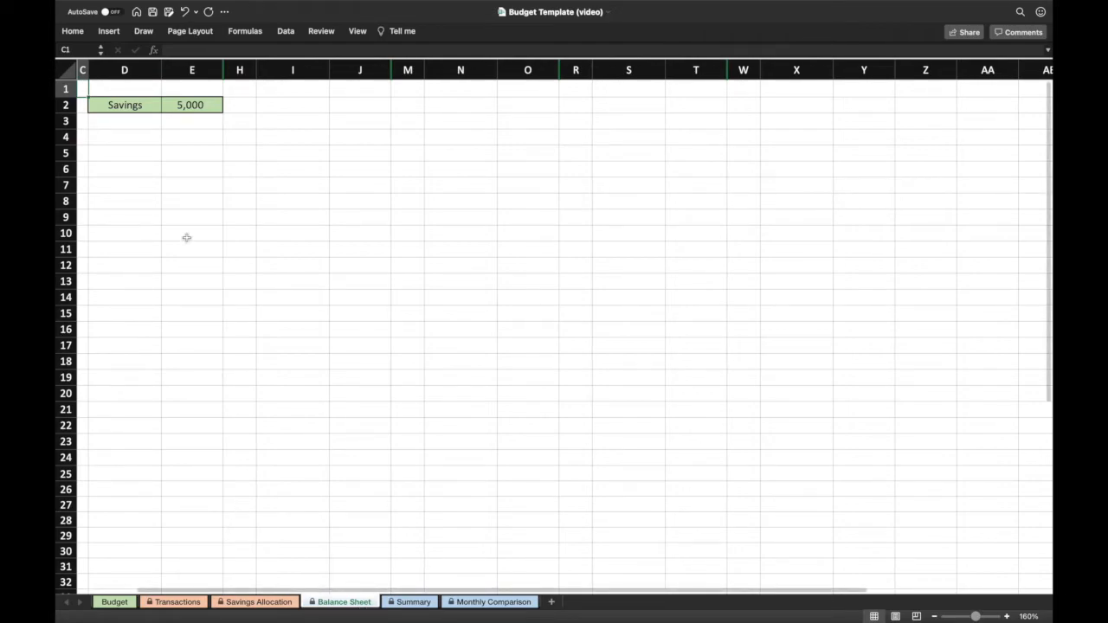
# Enter Gifts and Insurance as the first two expense descriptions on the Budget sheet.
pyautogui.click(123, 604)
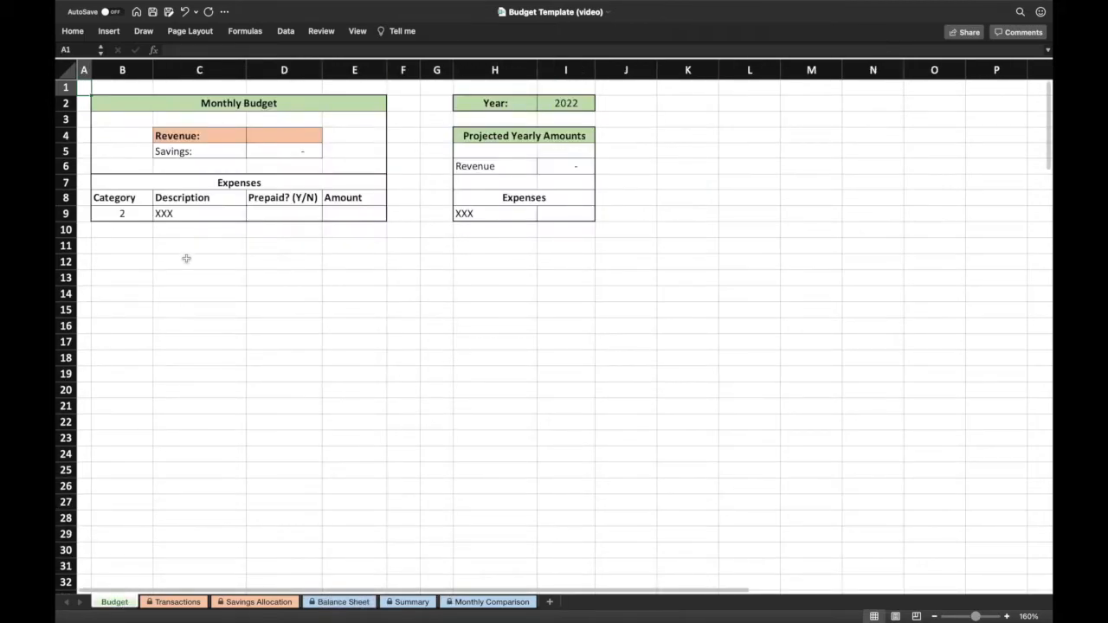
pyautogui.click(192, 217)
pyautogui.write('Gifts')
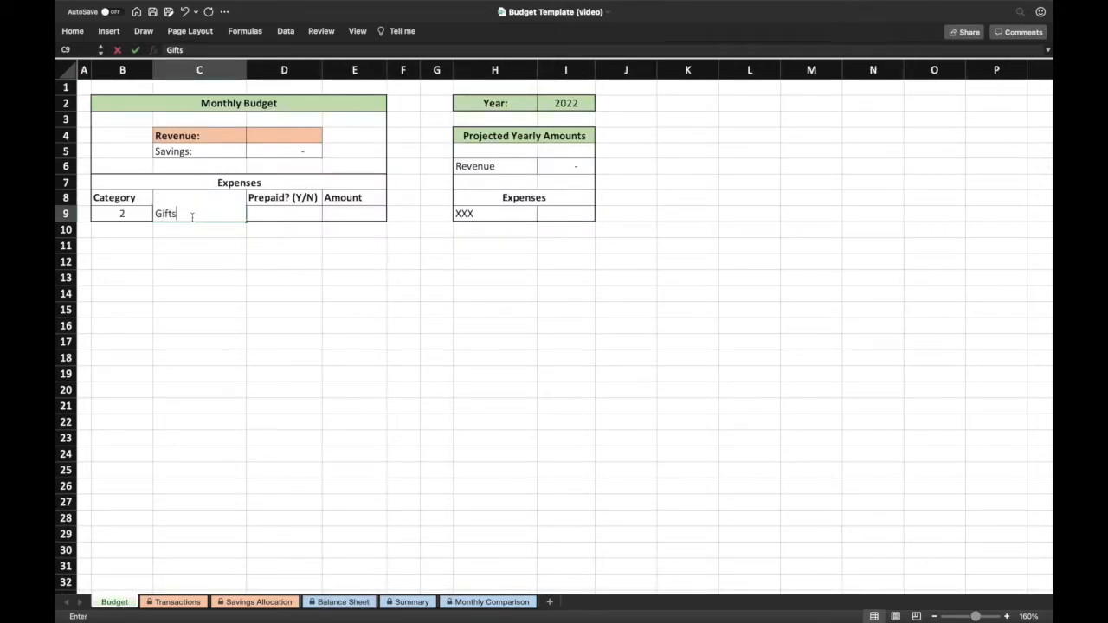
pyautogui.press('Tab')
pyautogui.click(185, 227)
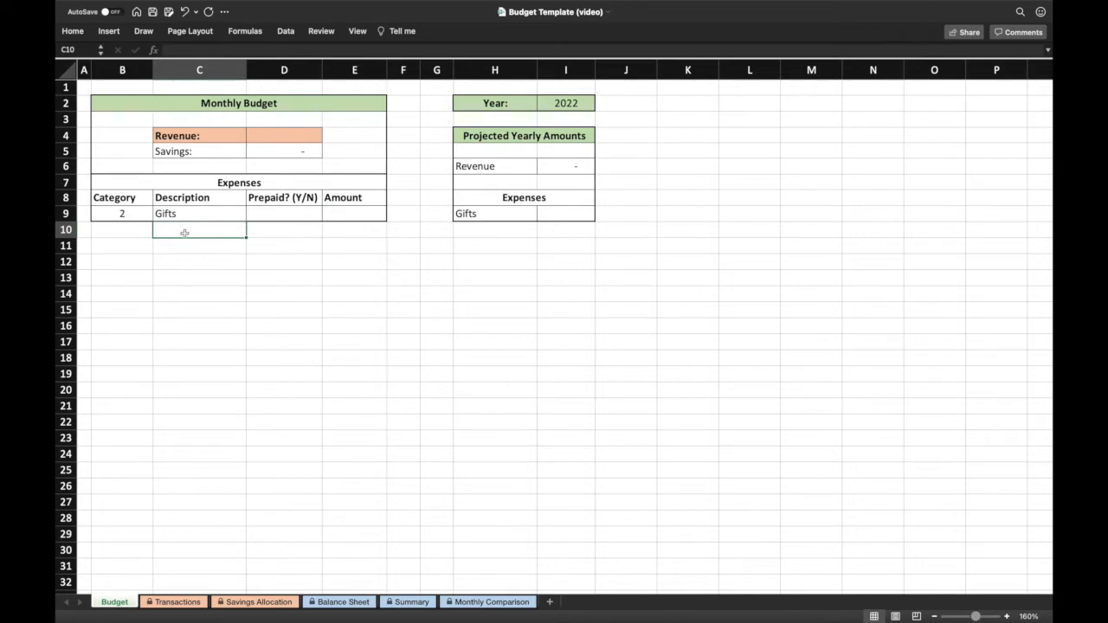
pyautogui.write('Insurance')
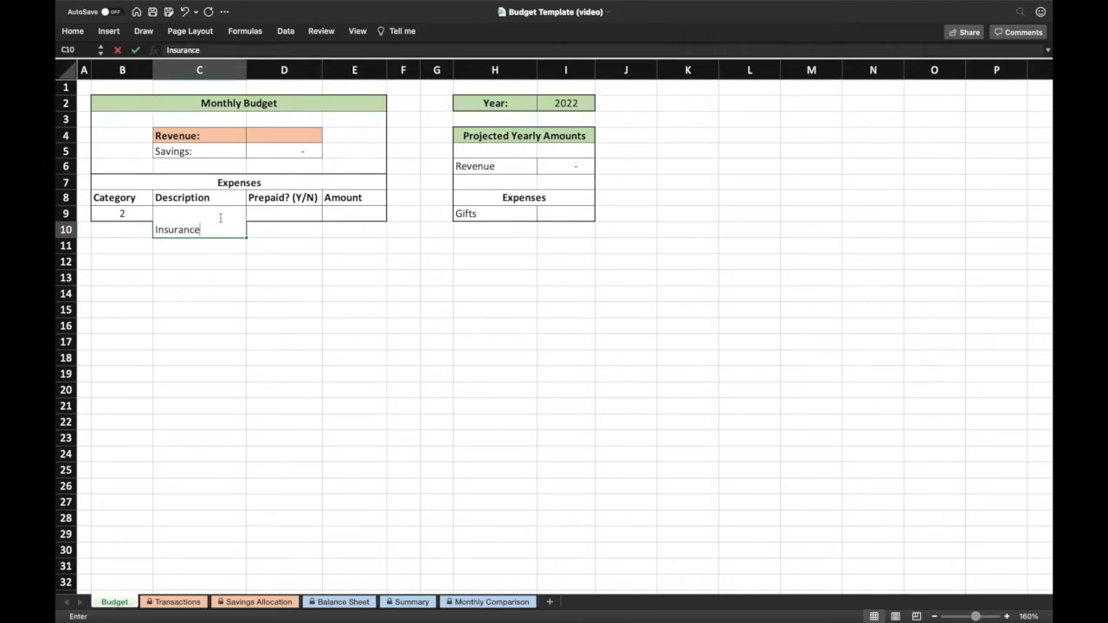
# Mark both the Gifts and Insurance expenses as prepaid with Y.
pyautogui.click(267, 208)
pyautogui.write('Y')
pyautogui.click(269, 231)
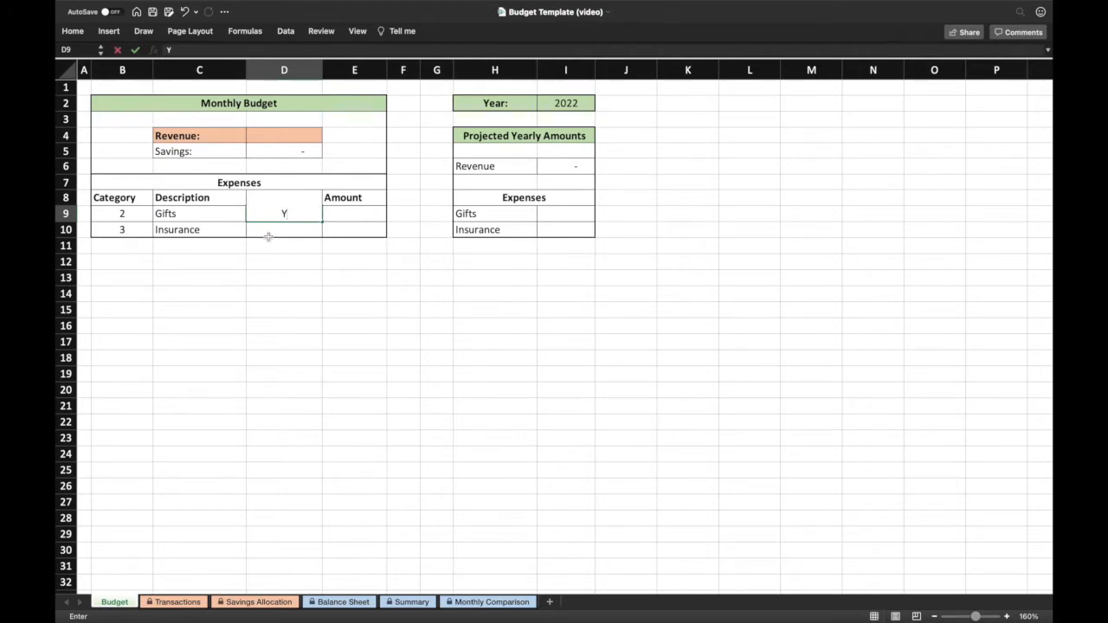
pyautogui.write('Y')
# Set the monthly budget amounts of Gifts and Insurance to 100 each.
pyautogui.click(340, 217)
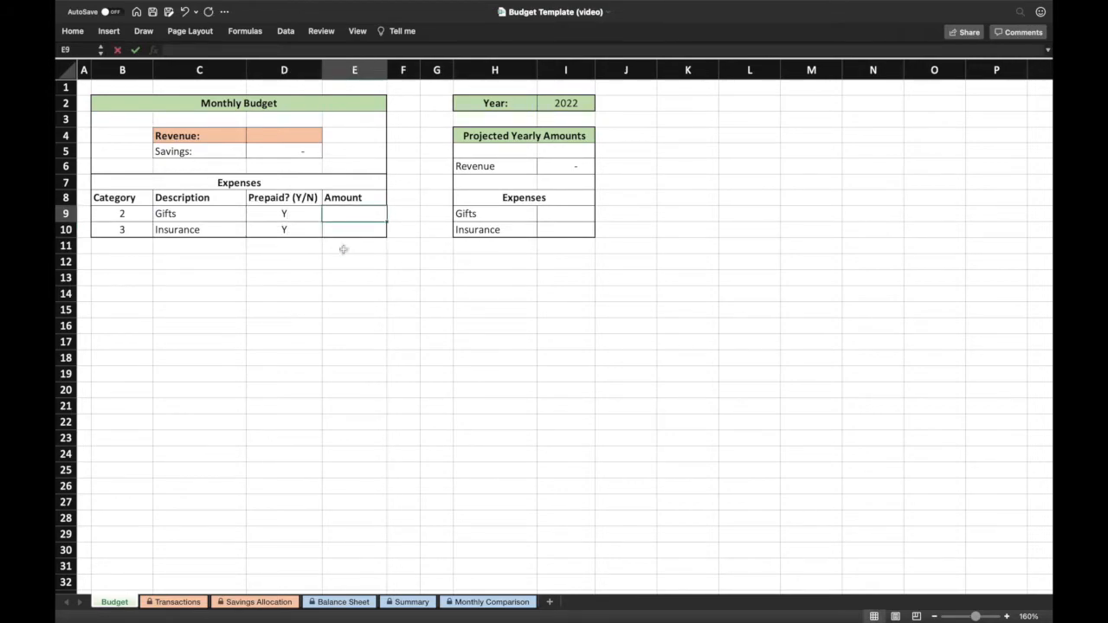
pyautogui.write('100')
pyautogui.hotkey('ctrl', 'Return')
pyautogui.write('100')
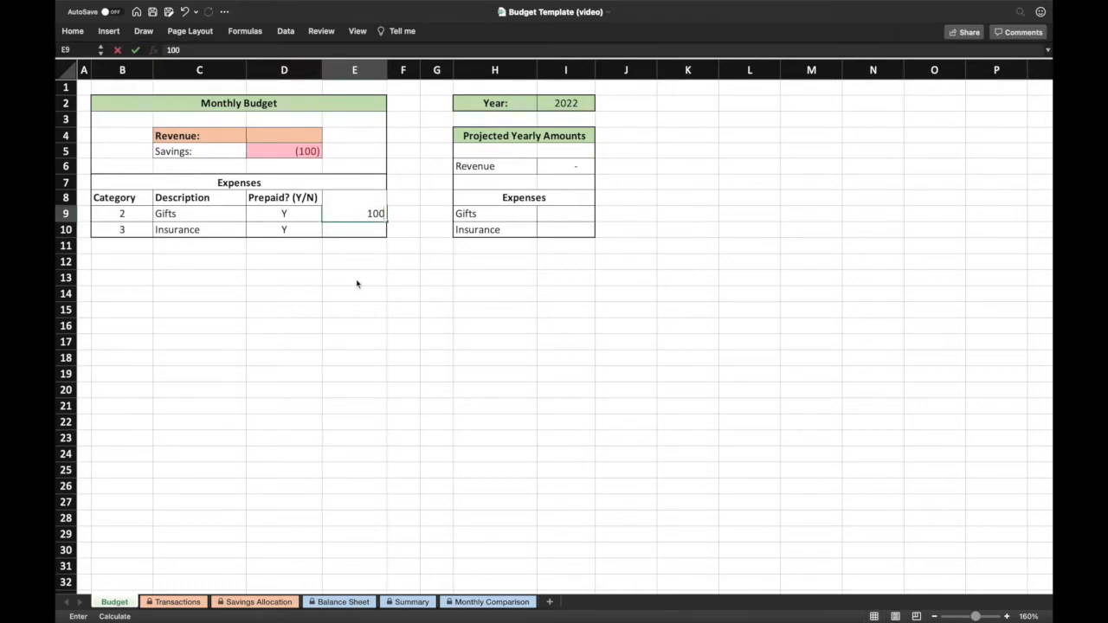
pyautogui.press('Return')
pyautogui.write('100')
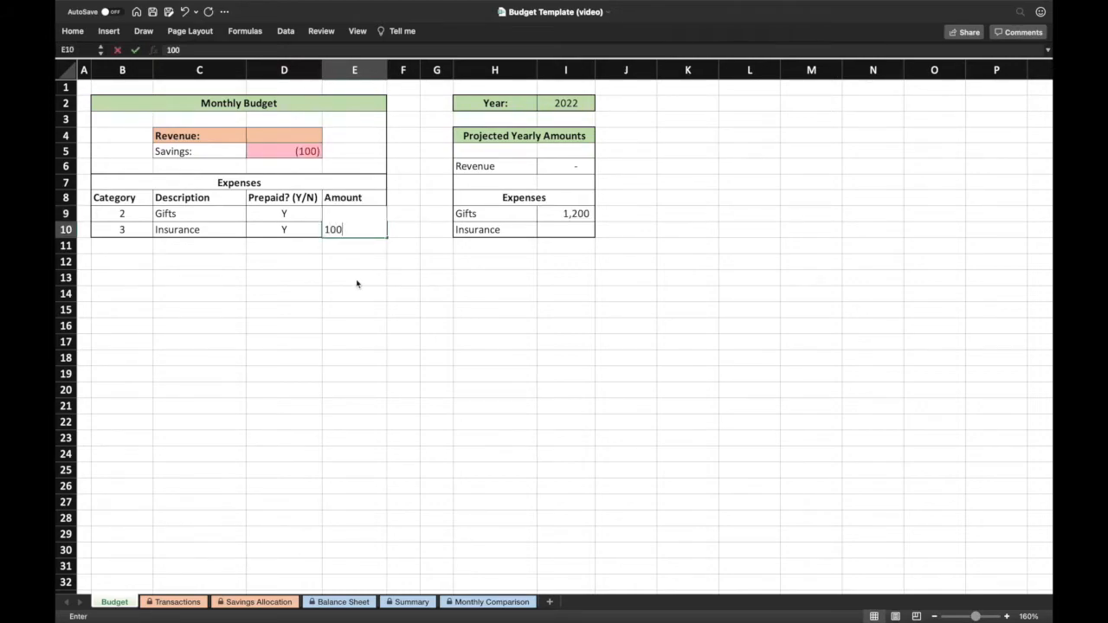
pyautogui.press('Return')
pyautogui.press('Left')
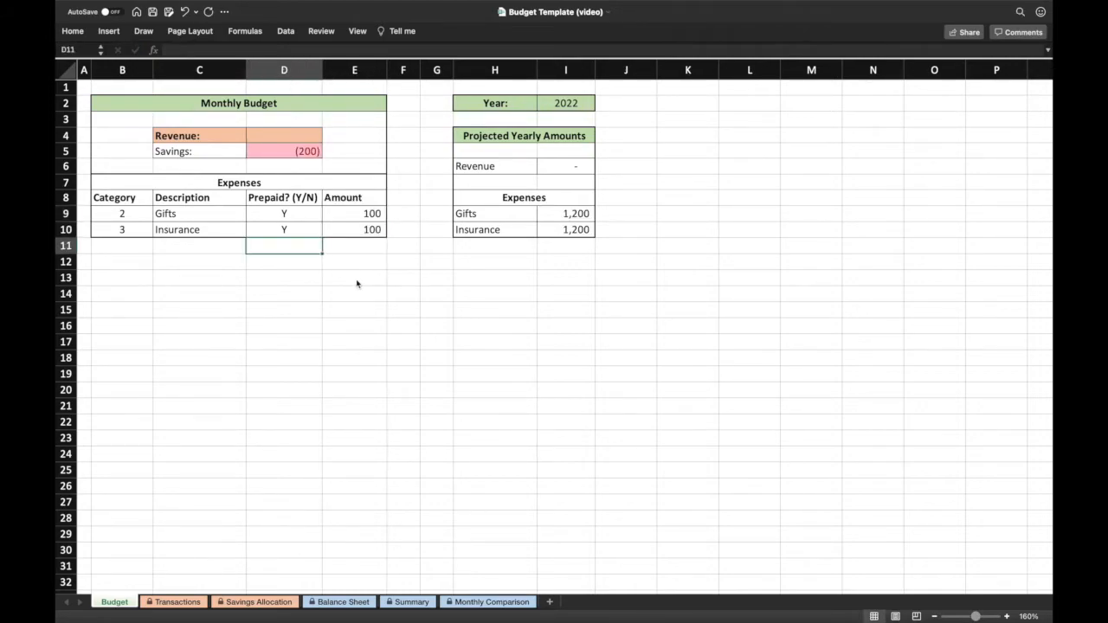
# Enter category numbers 2 and 3 in the first two rows of the Savings Allocation sheet.
pyautogui.click(245, 601)
pyautogui.press('Right')
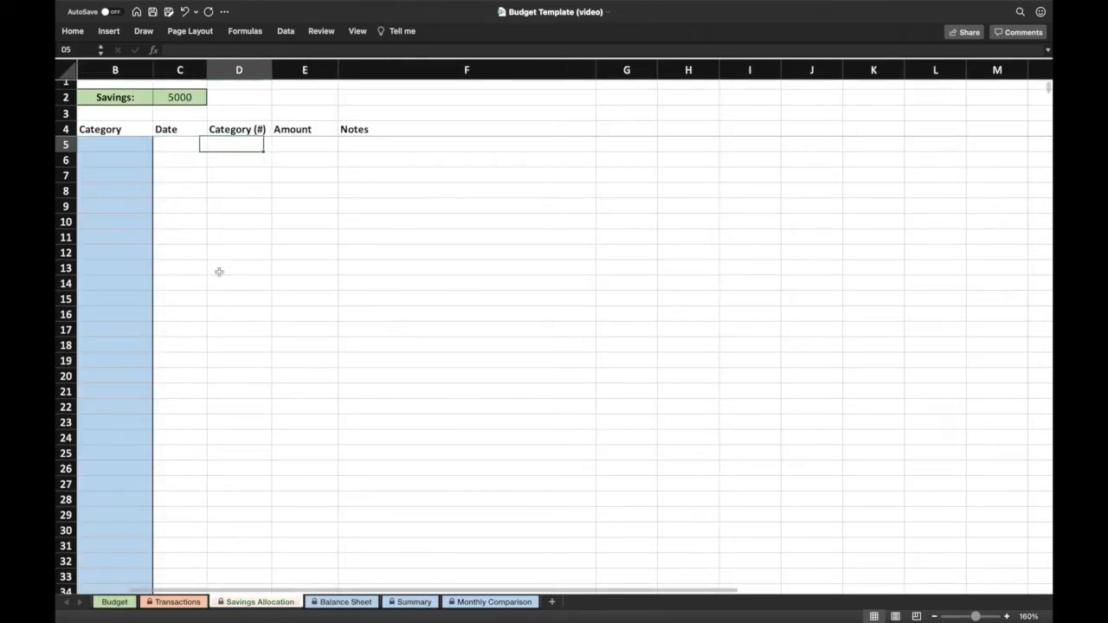
pyautogui.write('2')
pyautogui.press('Return')
pyautogui.write('3')
pyautogui.press('Return')
# Date the Gifts allocation 12/31/21 and fill the same date down to the Insurance row.
pyautogui.press('Left')
pyautogui.press('Up')
pyautogui.press('Up')
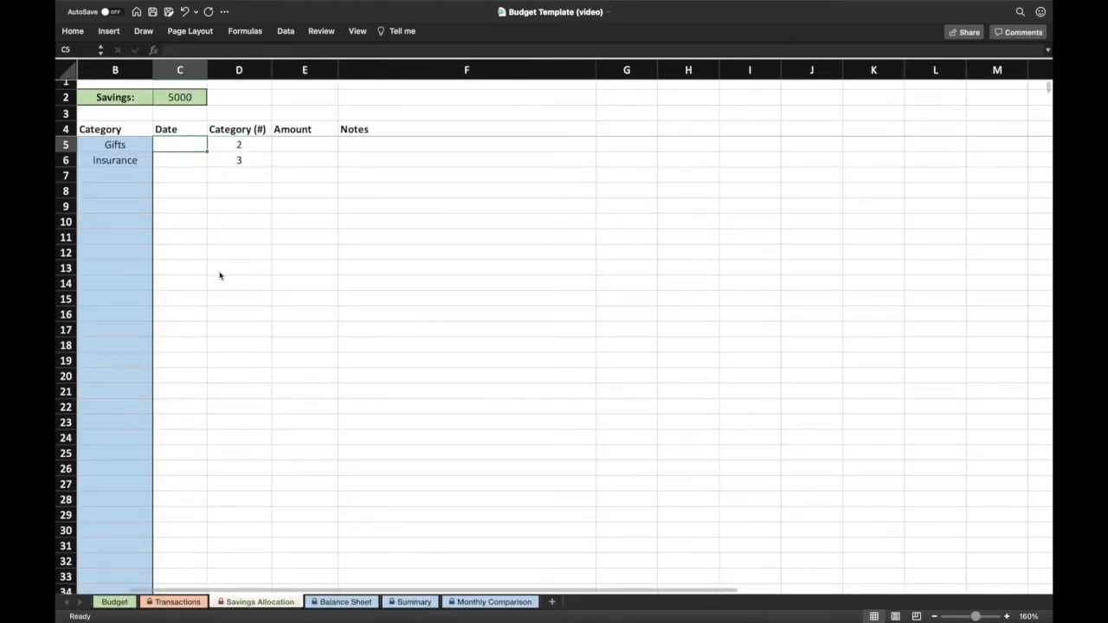
pyautogui.write('12/31/21')
pyautogui.press('Return')
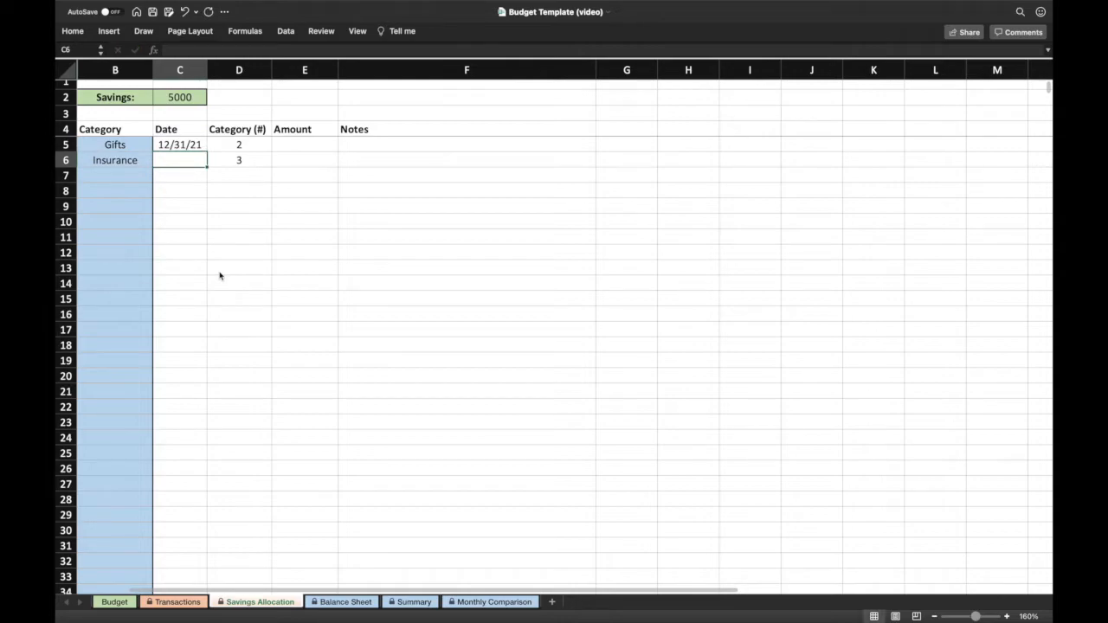
pyautogui.press('Down')
pyautogui.press('Up')
pyautogui.press('Up')
pyautogui.hotkey('shift', 'Down')
pyautogui.hotkey('ctrl', 'd')
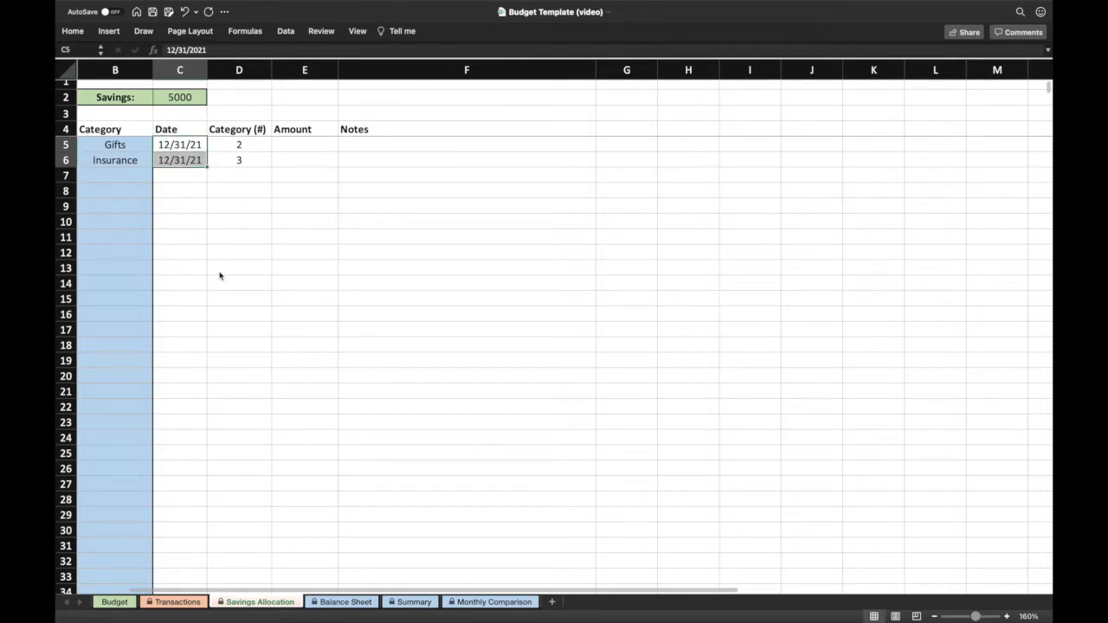
# Allocate 500 of the savings to Gifts and 500 to Insurance.
pyautogui.press('Down')
pyautogui.press('Right')
pyautogui.press('Right')
pyautogui.press('Up')
pyautogui.write('5')
pyautogui.press('Up')
pyautogui.press('Down')
pyautogui.write('500')
pyautogui.press('Return')
pyautogui.write('500')
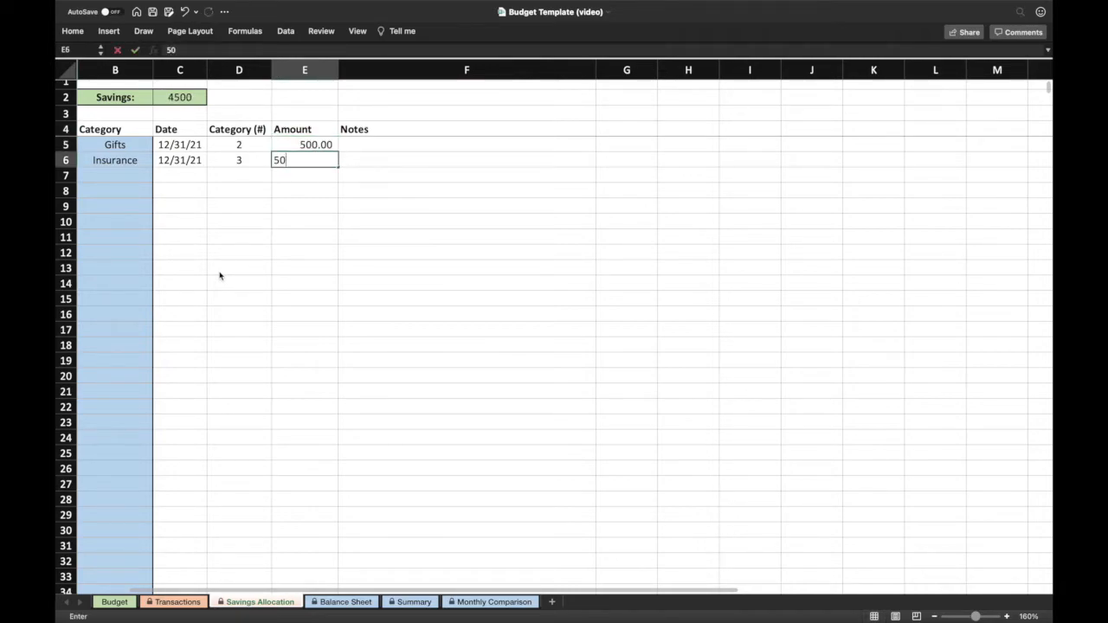
pyautogui.press('Return')
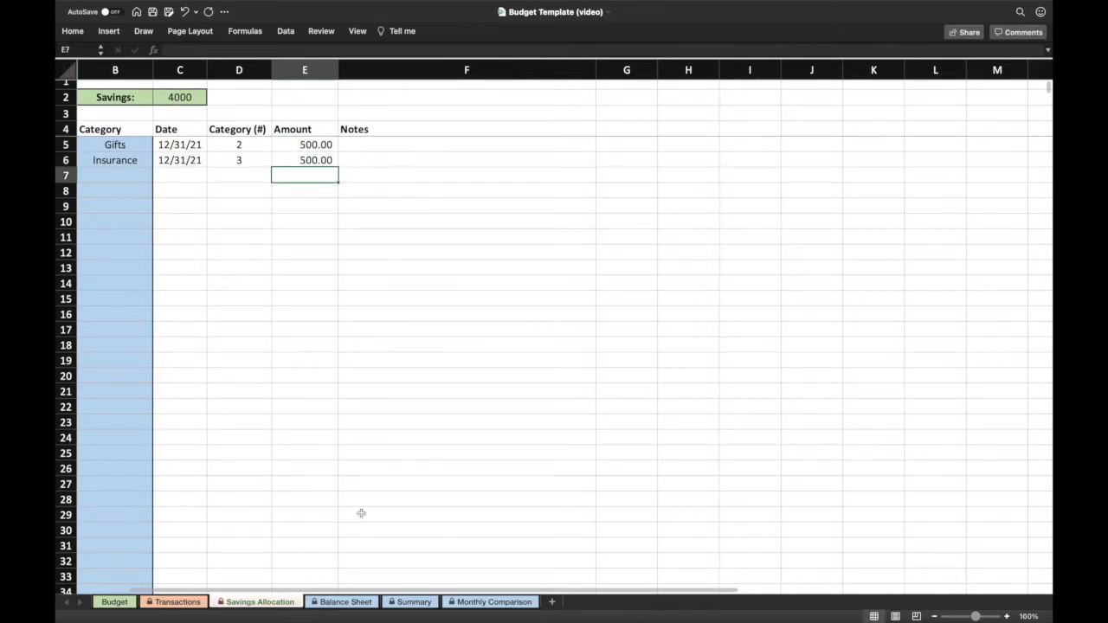
# Compare the category balances on the Balance Sheet with the entries on the Savings Allocation sheet, inspecting the Gifts and Insurance amounts.
pyautogui.click(360, 604)
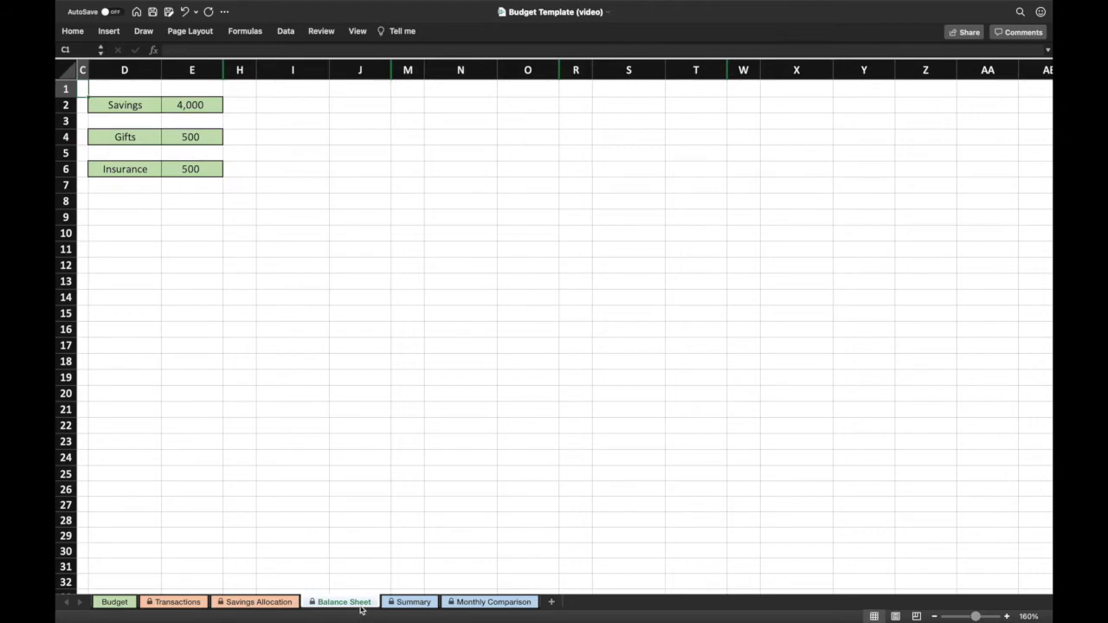
pyautogui.click(264, 601)
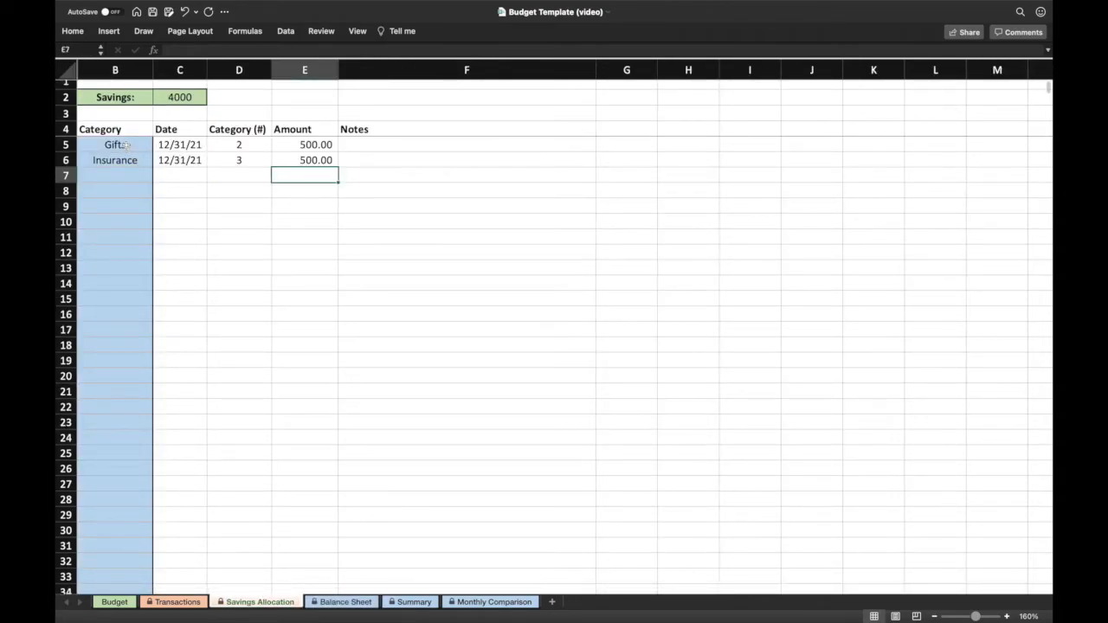
pyautogui.click(342, 602)
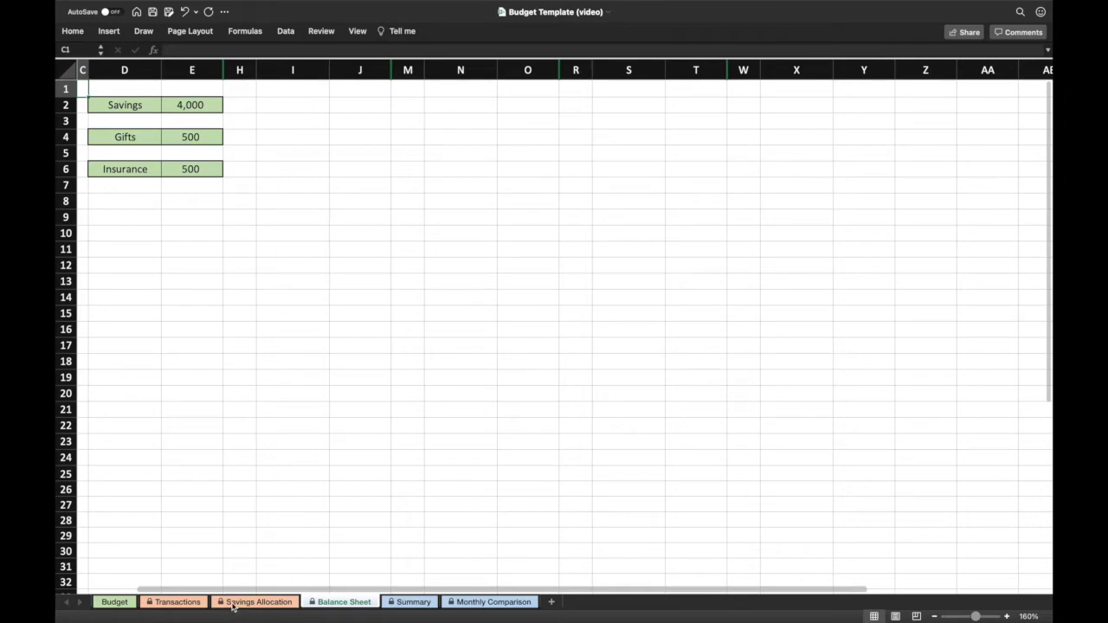
pyautogui.click(189, 137)
pyautogui.click(191, 169)
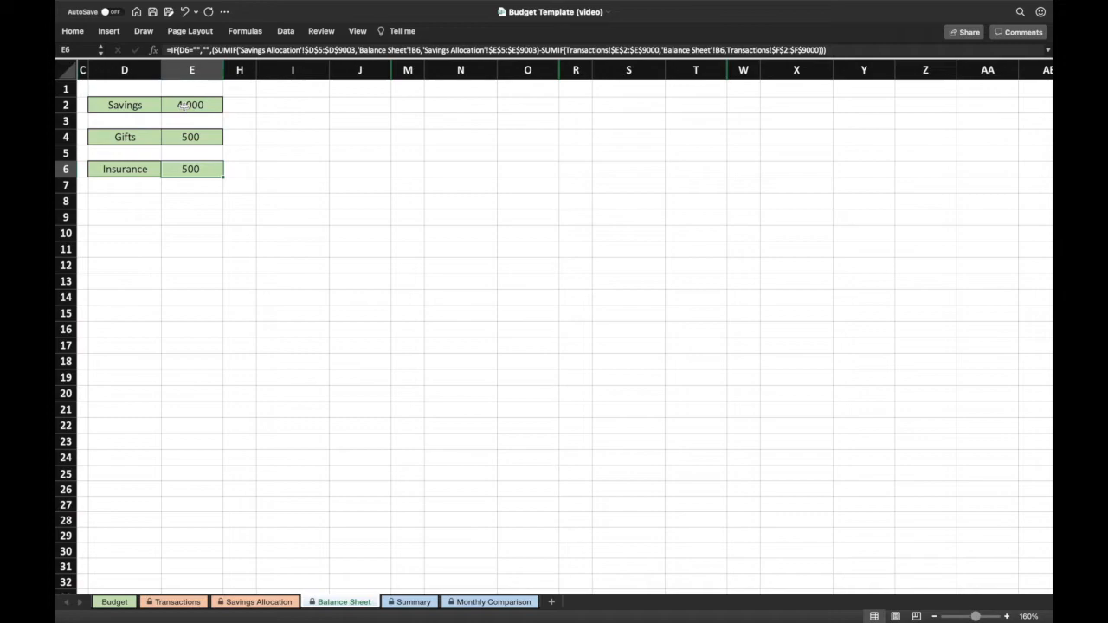
pyautogui.click(83, 89)
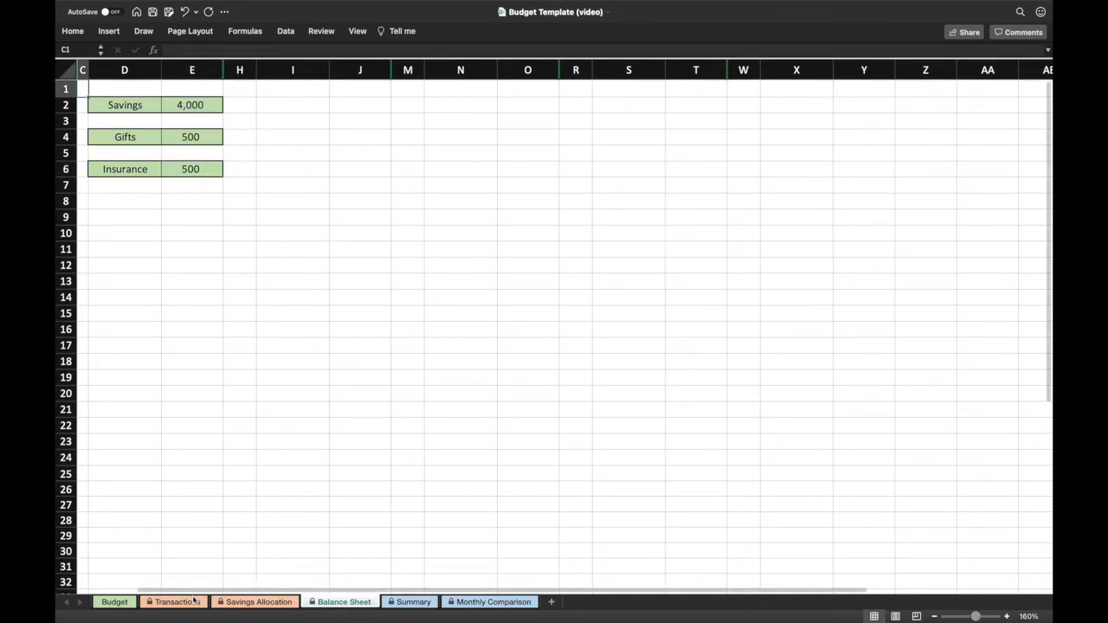
# Check the year on the Budget sheet against the two dated entries on the Savings Allocation sheet.
pyautogui.click(130, 606)
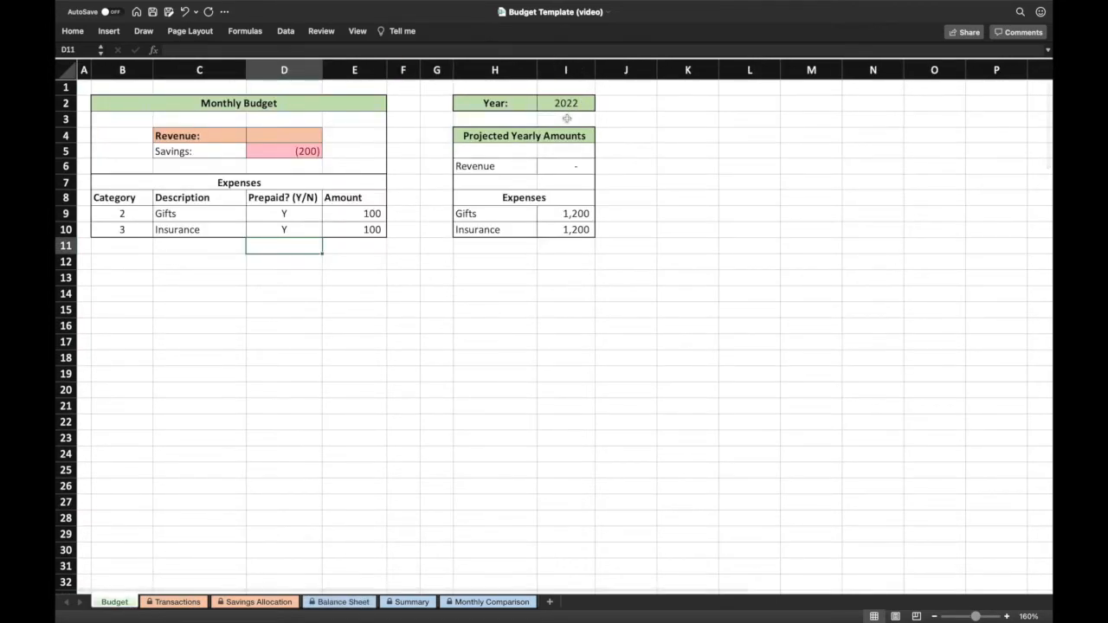
pyautogui.click(223, 605)
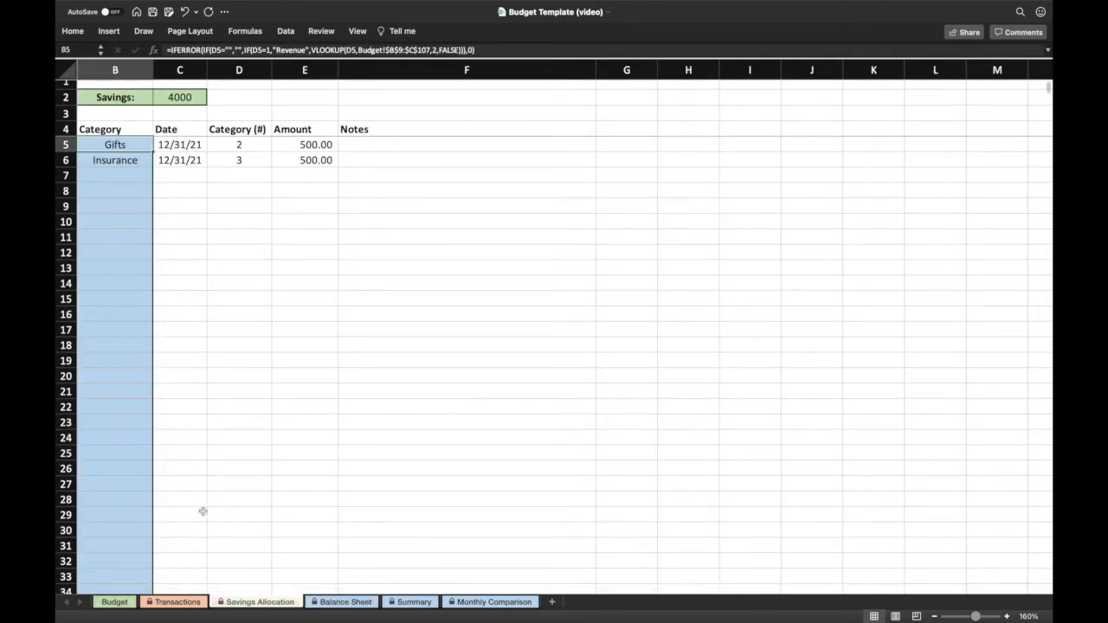
pyautogui.moveTo(192, 147); pyautogui.dragTo(318, 161)
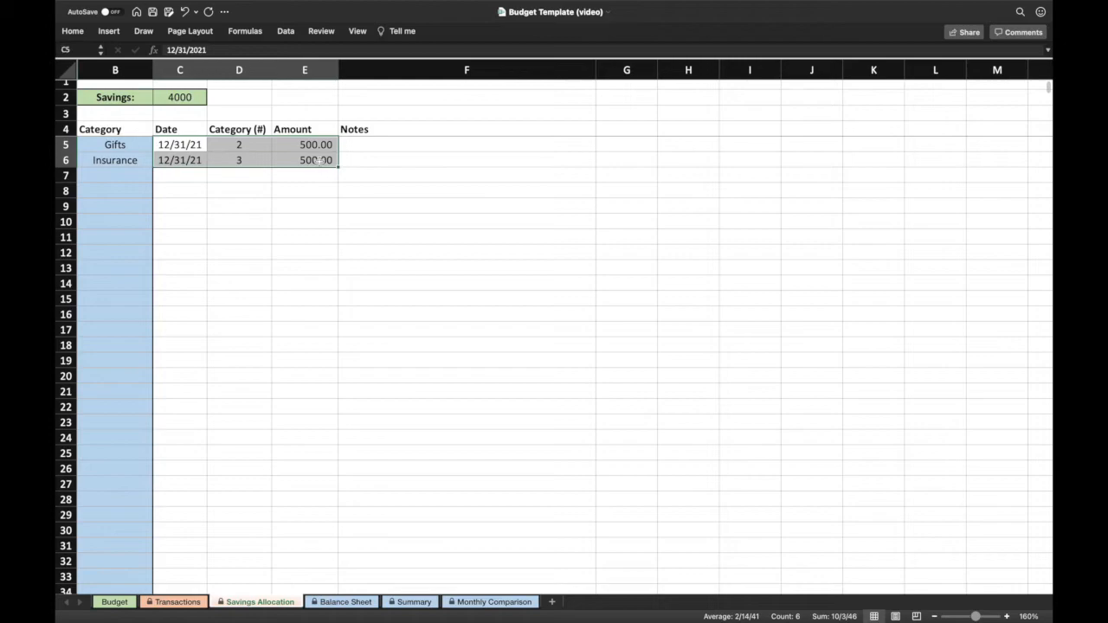
pyautogui.click(333, 207)
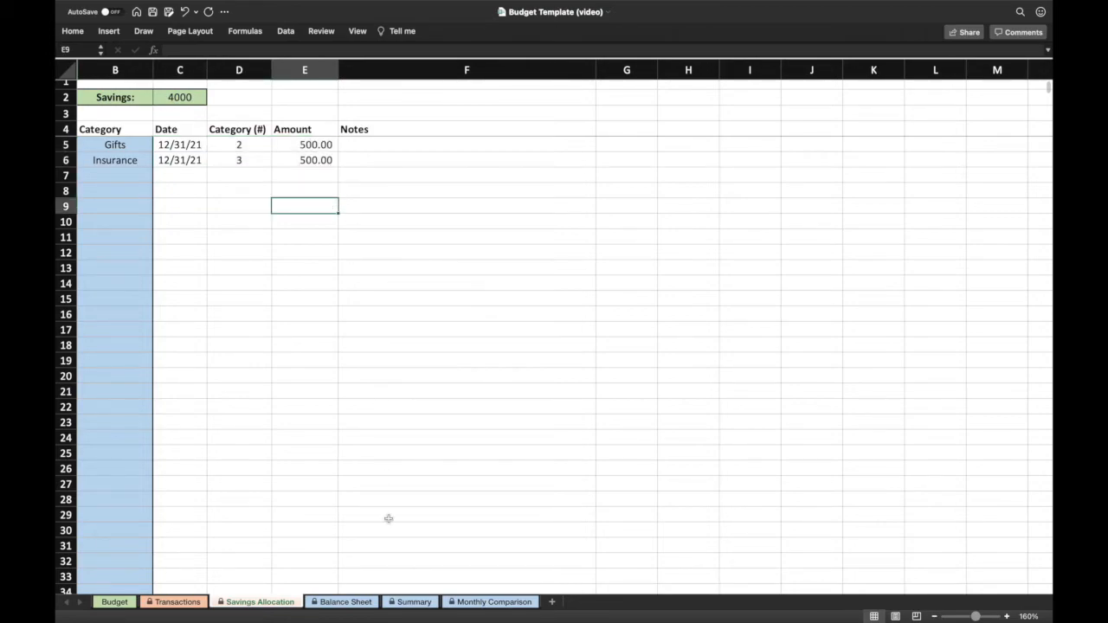
# Check the combined Savings, Gifts and Insurance balances on the Balance Sheet.
pyautogui.click(342, 602)
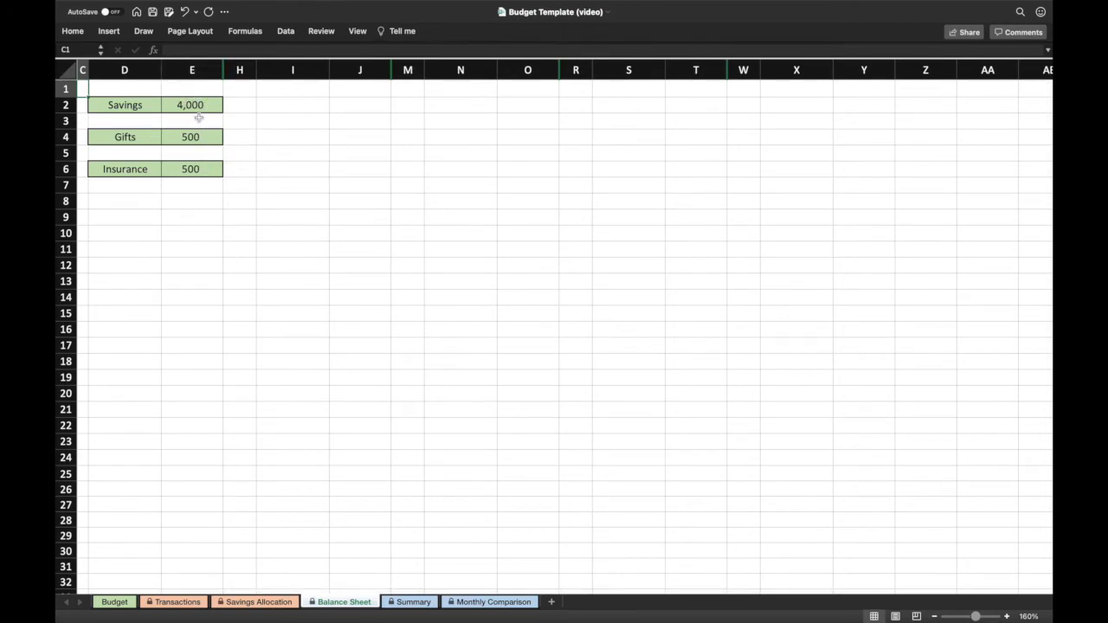
pyautogui.moveTo(192, 105); pyautogui.dragTo(192, 164)
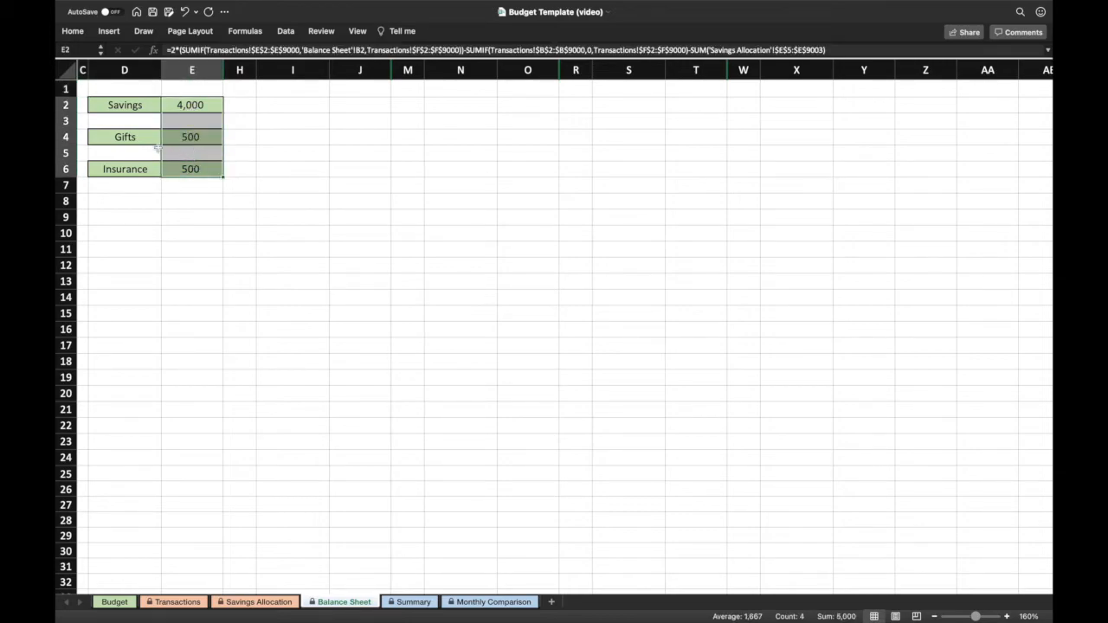
pyautogui.click(83, 89)
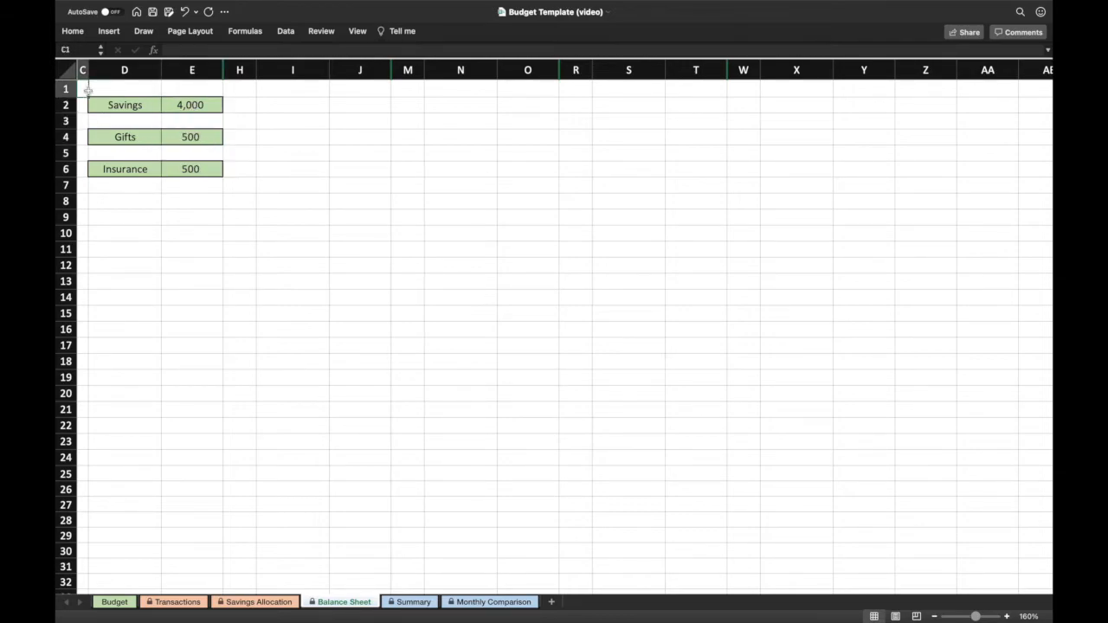
# Change the date of the initial 5,000 revenue entry on the Transactions sheet to 12/31/2021.
pyautogui.click(177, 602)
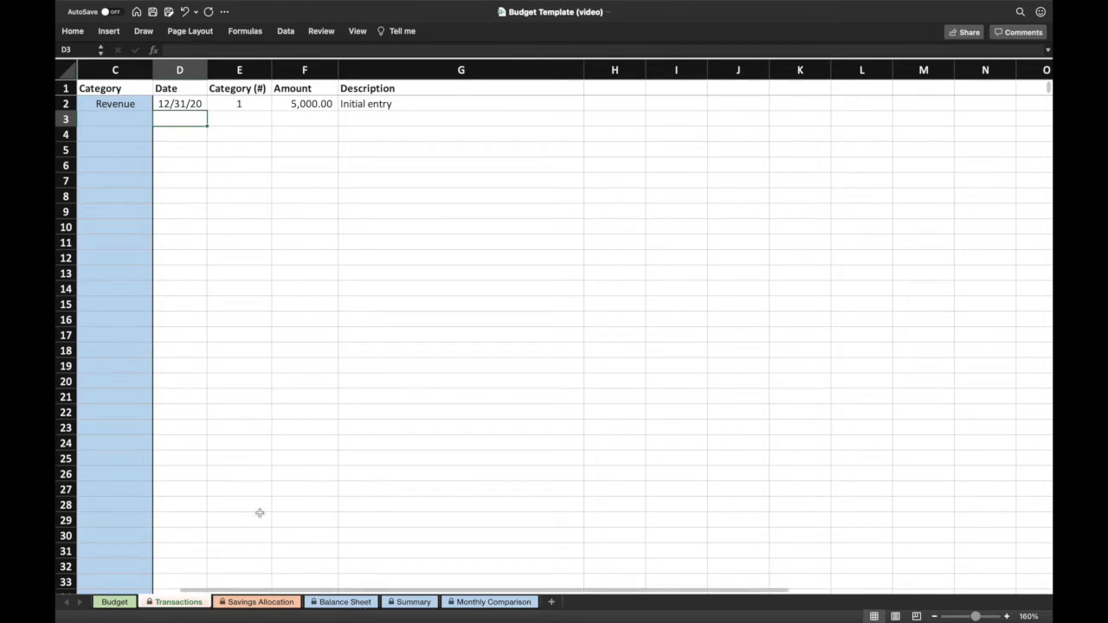
pyautogui.click(209, 104)
pyautogui.moveTo(209, 104); pyautogui.dragTo(337, 103)
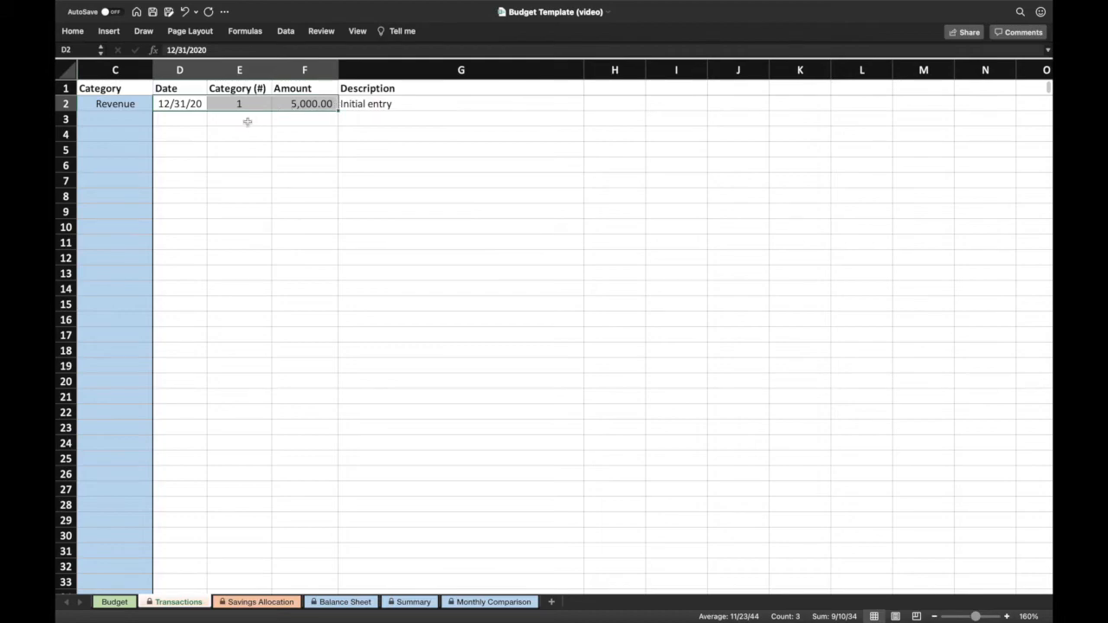
pyautogui.click(297, 135)
pyautogui.click(374, 105)
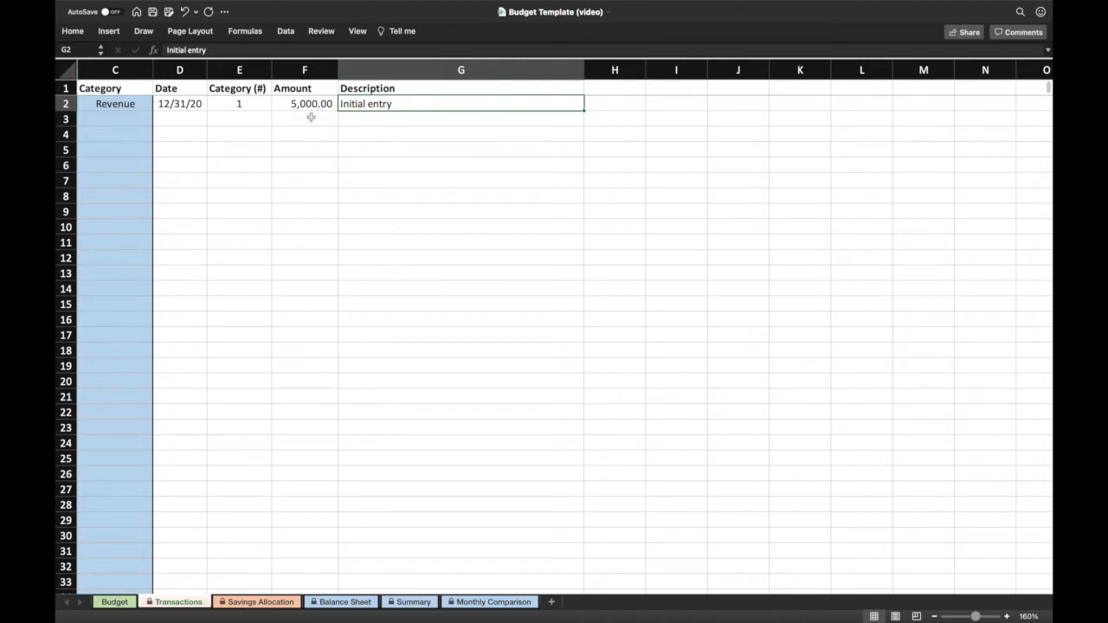
pyautogui.doubleClick(201, 105)
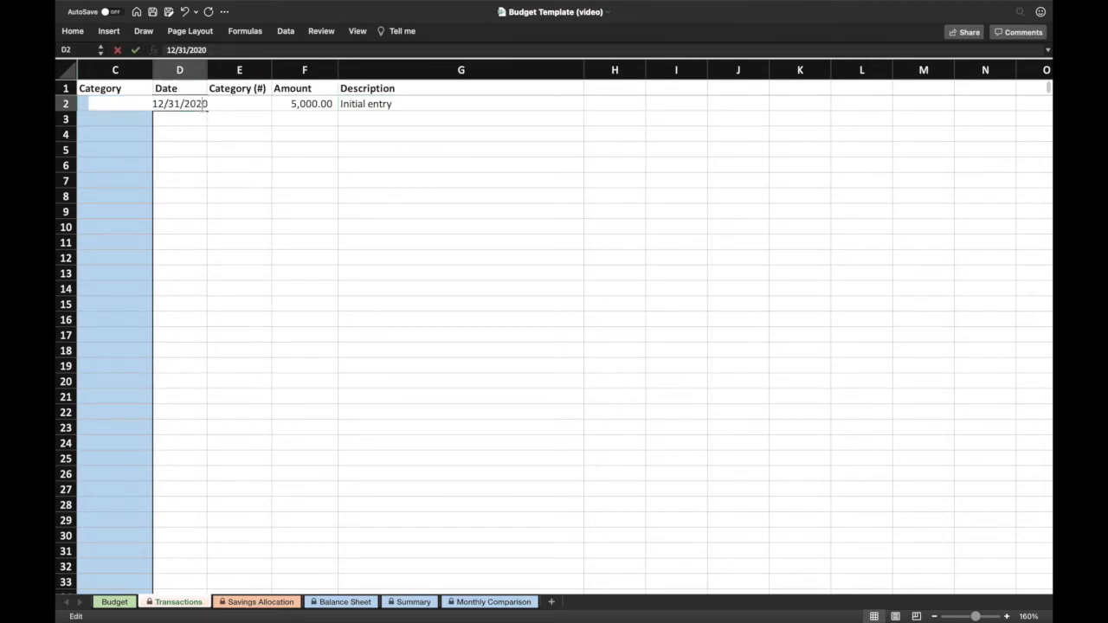
pyautogui.press('BackSpace')
pyautogui.write('1')
pyautogui.click(218, 129)
pyautogui.click(195, 105)
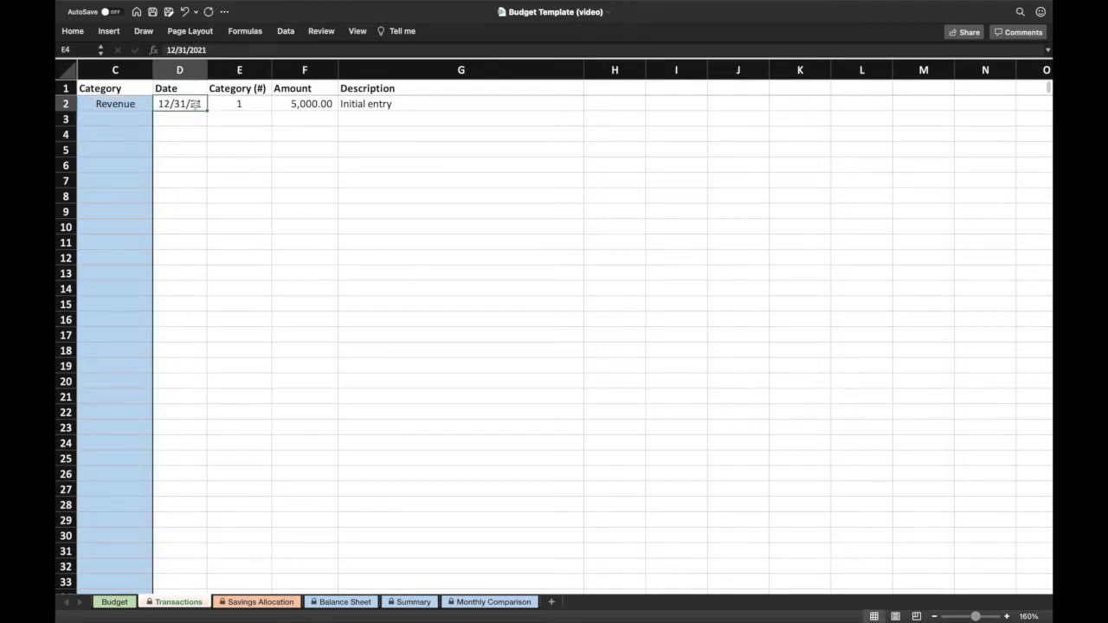
pyautogui.moveTo(196, 104); pyautogui.dragTo(530, 229)
pyautogui.click(287, 167)
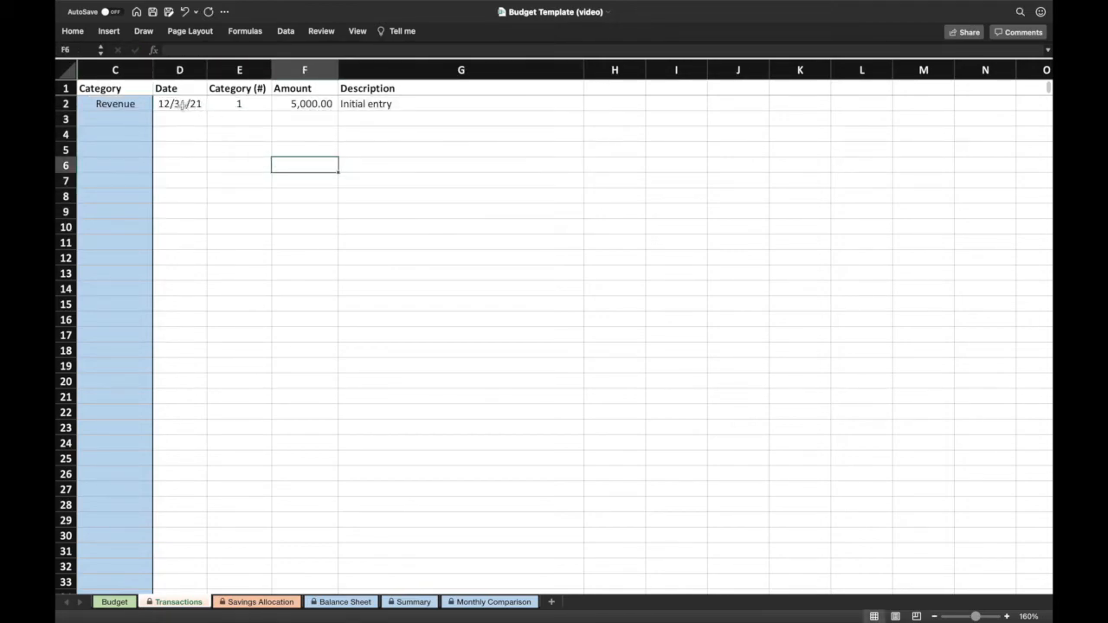
# Review the category number, amount, date and description of the initial entry on the Transactions sheet.
pyautogui.click(243, 104)
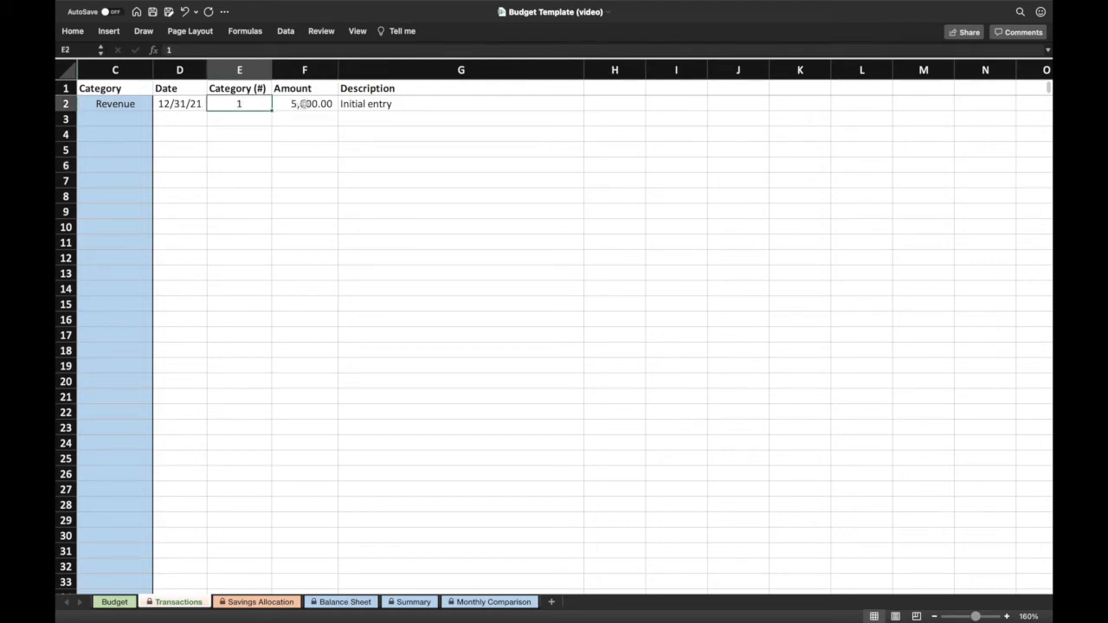
pyautogui.click(304, 105)
pyautogui.click(188, 104)
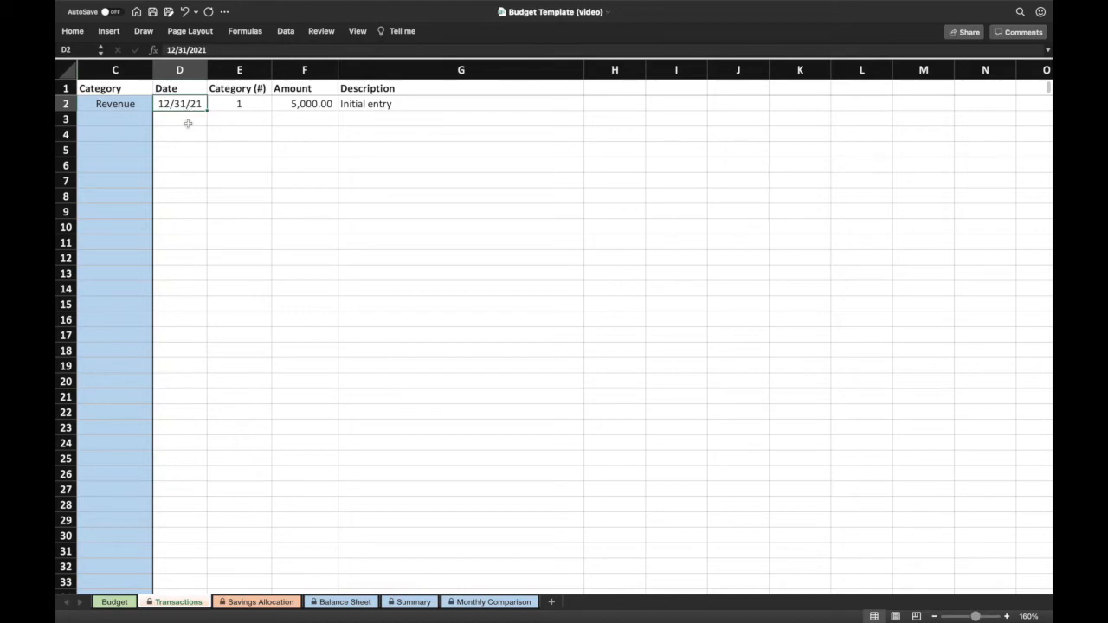
pyautogui.click(179, 117)
pyautogui.click(181, 106)
pyautogui.click(371, 104)
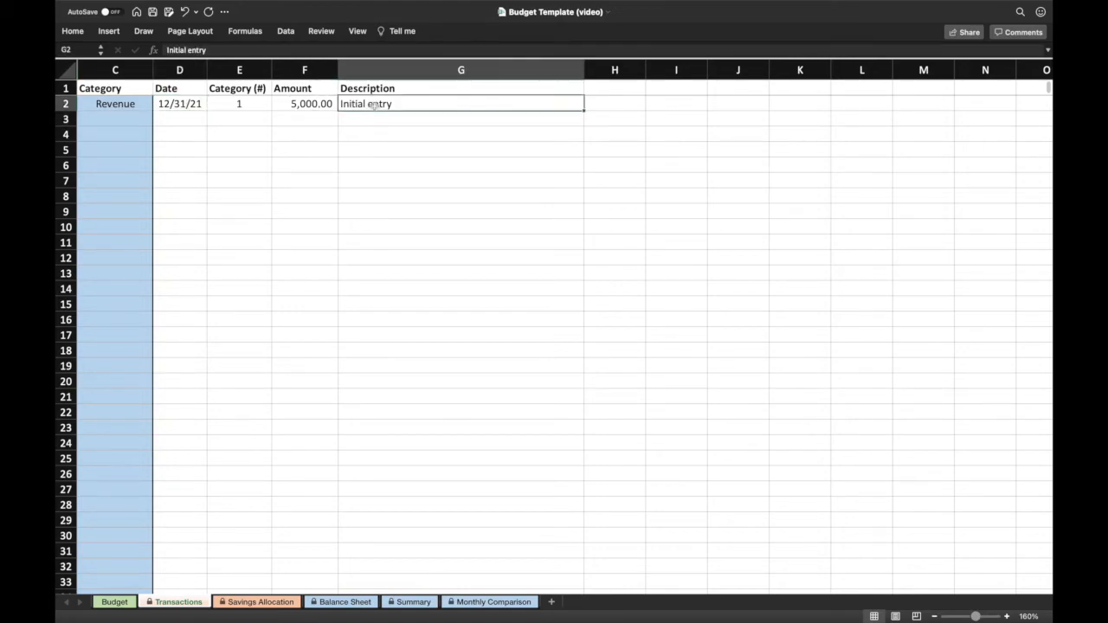
pyautogui.moveTo(194, 105); pyautogui.dragTo(351, 108)
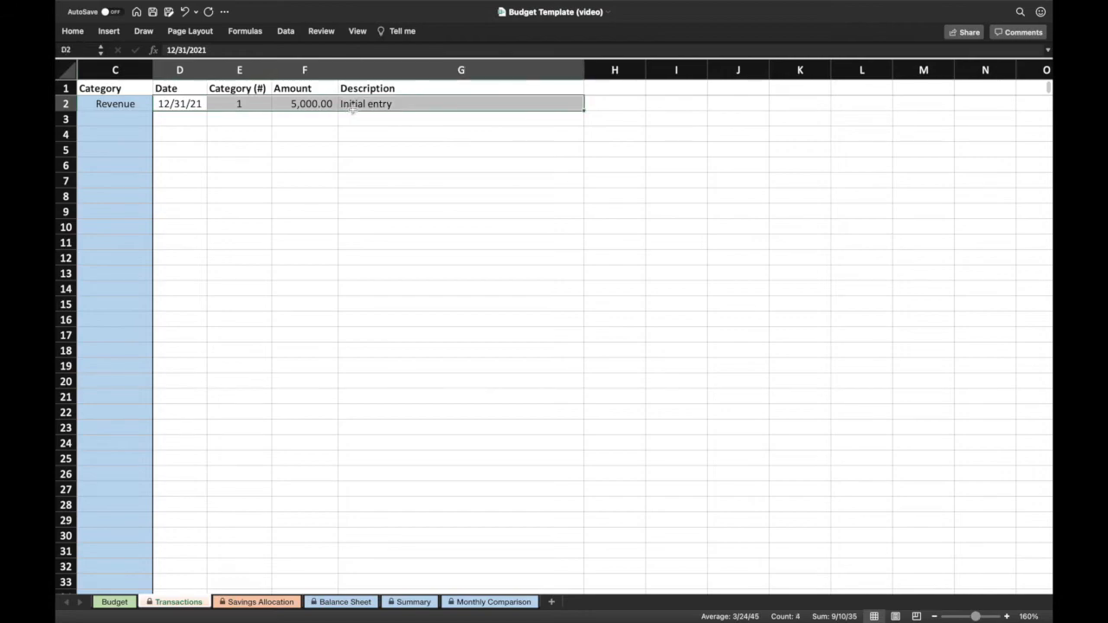
pyautogui.click(182, 106)
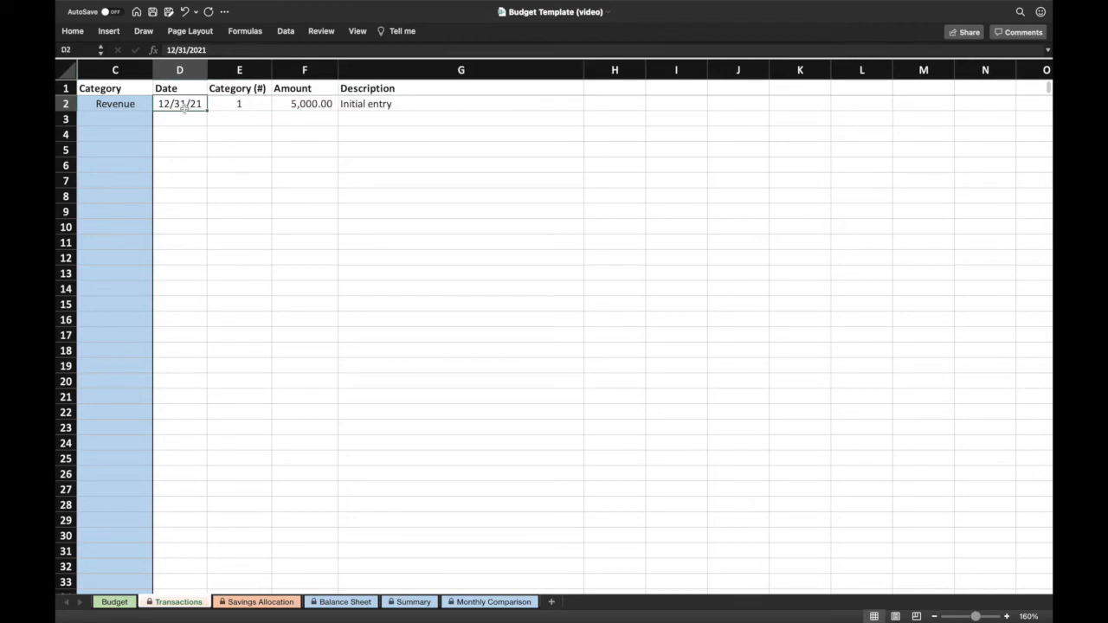
# Inspect the Gifts and Insurance balances on the Balance Sheet.
pyautogui.click(342, 602)
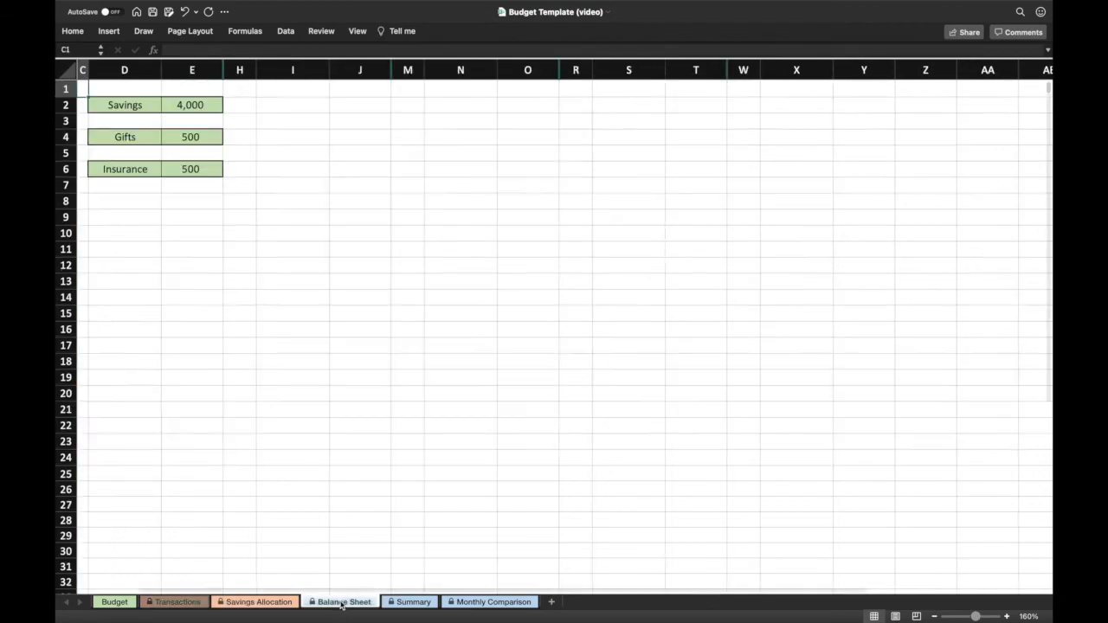
pyautogui.click(181, 135)
pyautogui.click(199, 168)
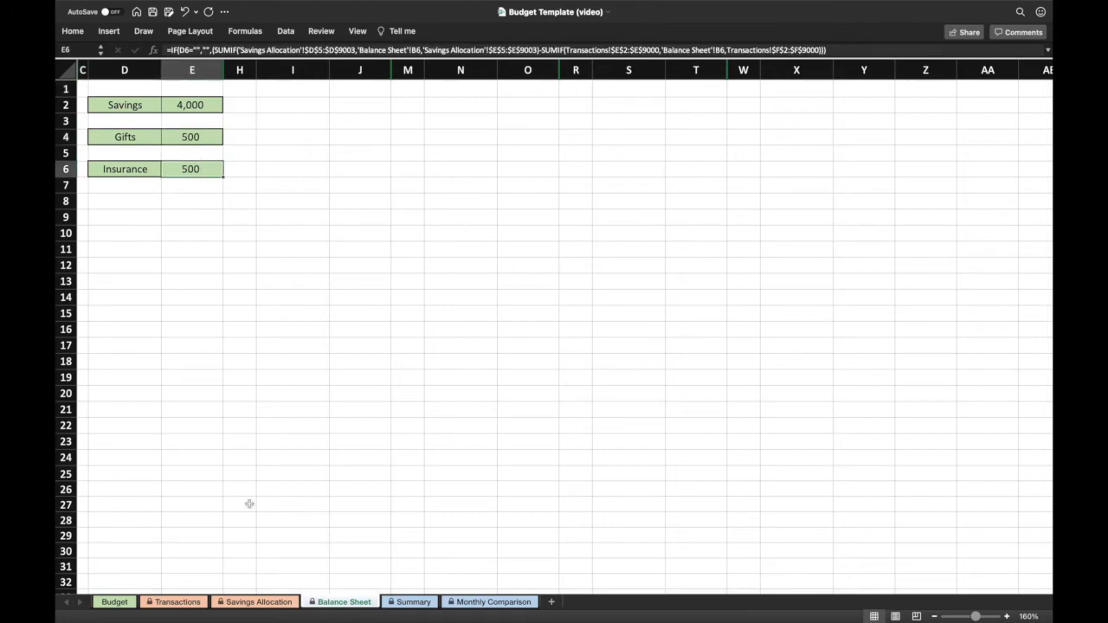
# Clear the dates, category numbers and amounts of both entries on the Savings Allocation sheet.
pyautogui.click(259, 601)
pyautogui.moveTo(183, 145); pyautogui.dragTo(293, 154)
pyautogui.press('BackSpace')
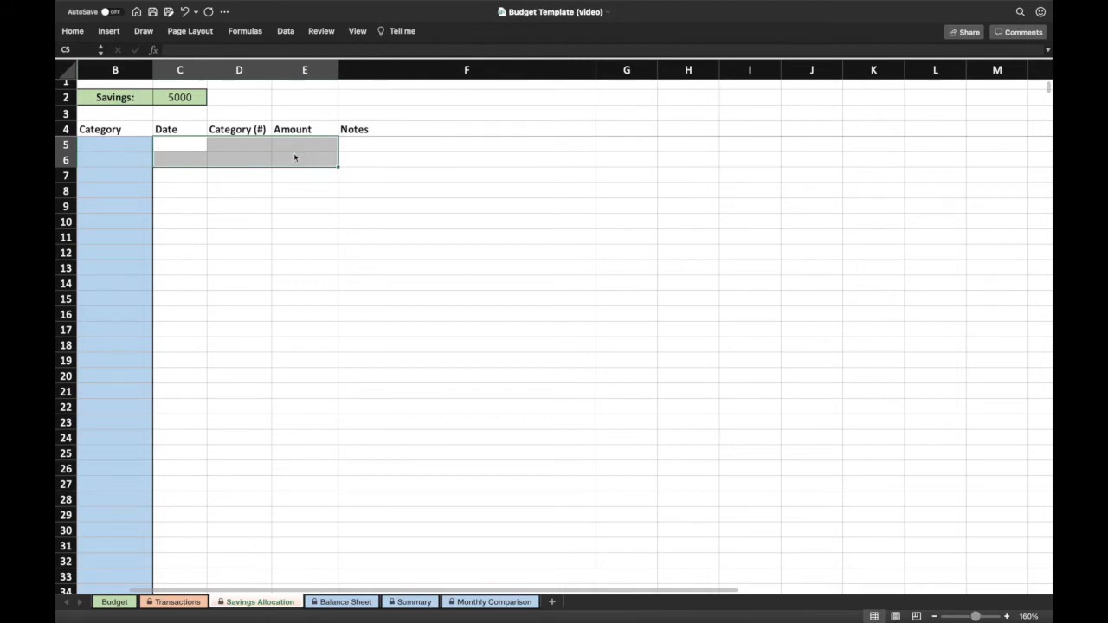
# Enter category numbers 2 and 3 in the first two Savings Allocation rows, both dated 12/31/21.
pyautogui.write('12/31/21')
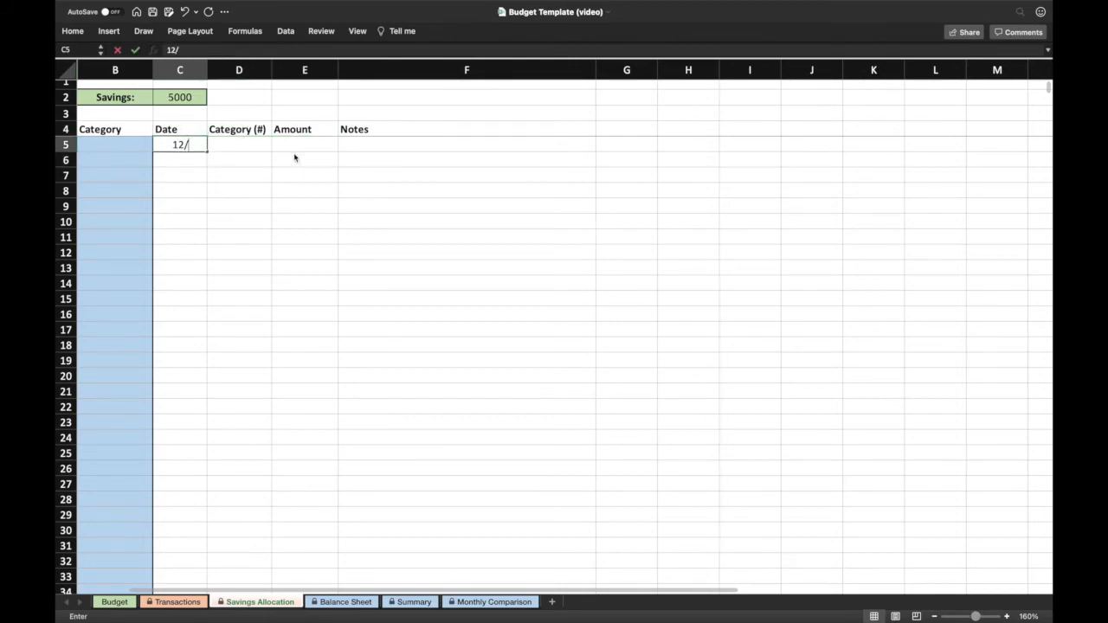
pyautogui.press('Tab')
pyautogui.write('2')
pyautogui.press('Down')
pyautogui.write('3')
pyautogui.press('Left')
pyautogui.press('Up')
pyautogui.hotkey('shift', 'Down')
pyautogui.hotkey('ctrl', 'd')
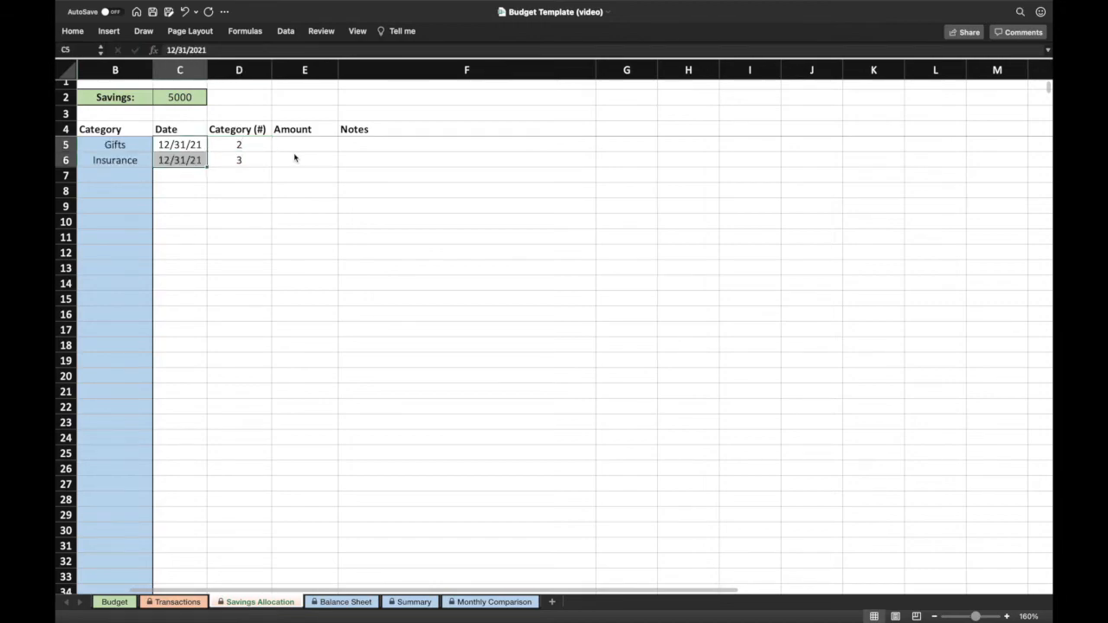
# Enter an amount of 500 for both the Gifts and the Insurance allocation.
pyautogui.press('Right')
pyautogui.press('Right')
pyautogui.write('500')
pyautogui.press('Return')
pyautogui.write('500')
pyautogui.press('Return')
# Add the note "Initial entries" to both the Gifts and Insurance allocation rows.
pyautogui.press('Right')
pyautogui.press('Up')
pyautogui.press('Up')
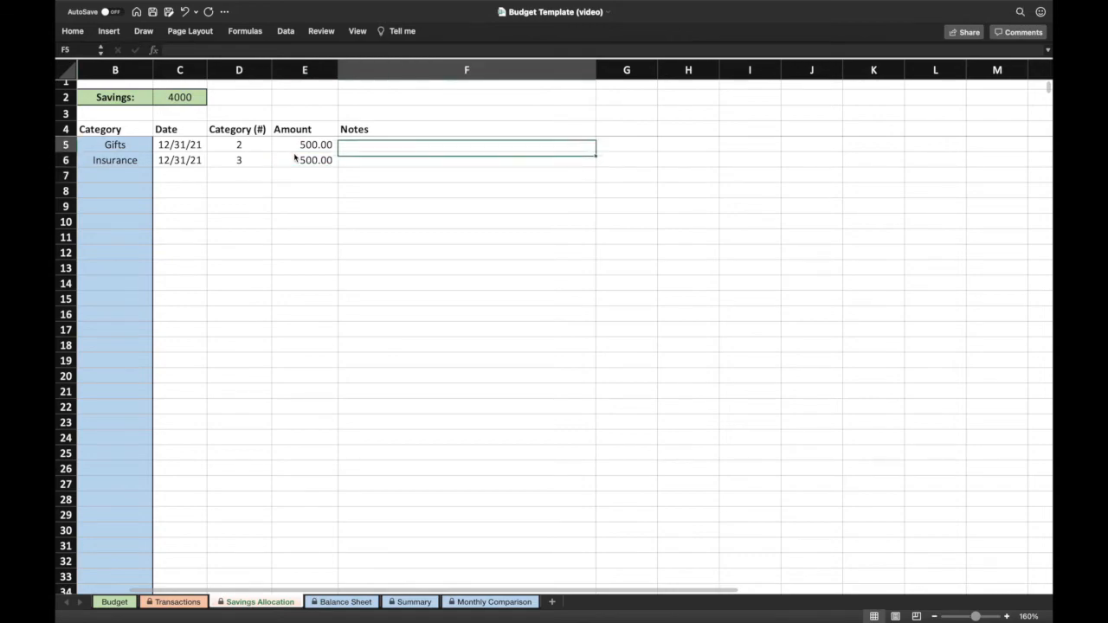
pyautogui.write('Intial')
pyautogui.press('BackSpace')
pyautogui.write('itial entries')
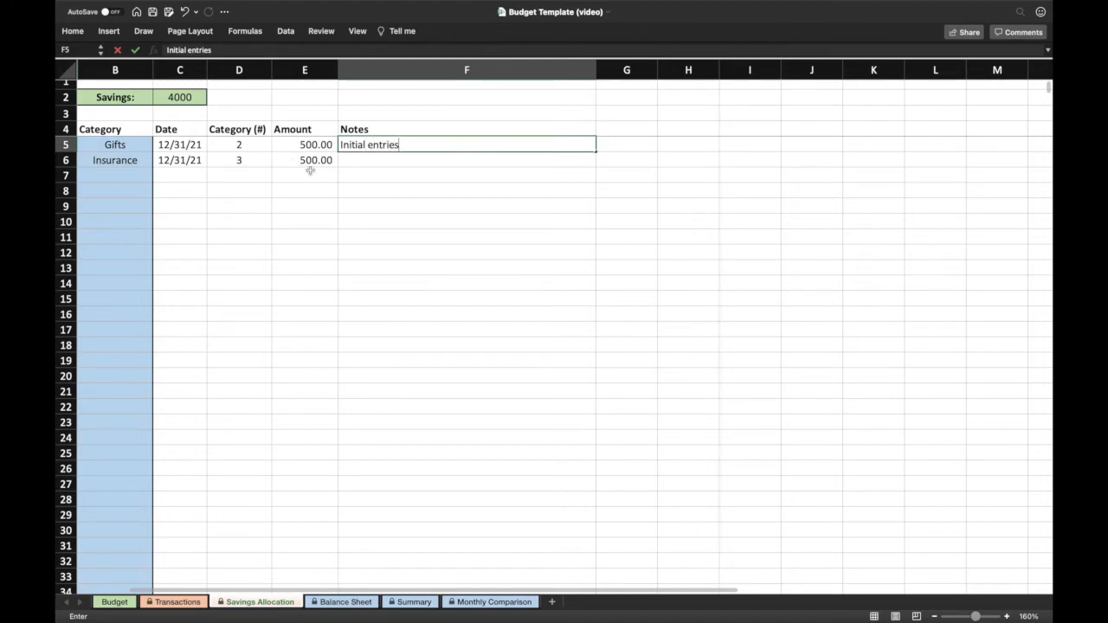
pyautogui.click(347, 162)
pyautogui.click(368, 148)
pyautogui.moveTo(367, 147); pyautogui.dragTo(370, 157)
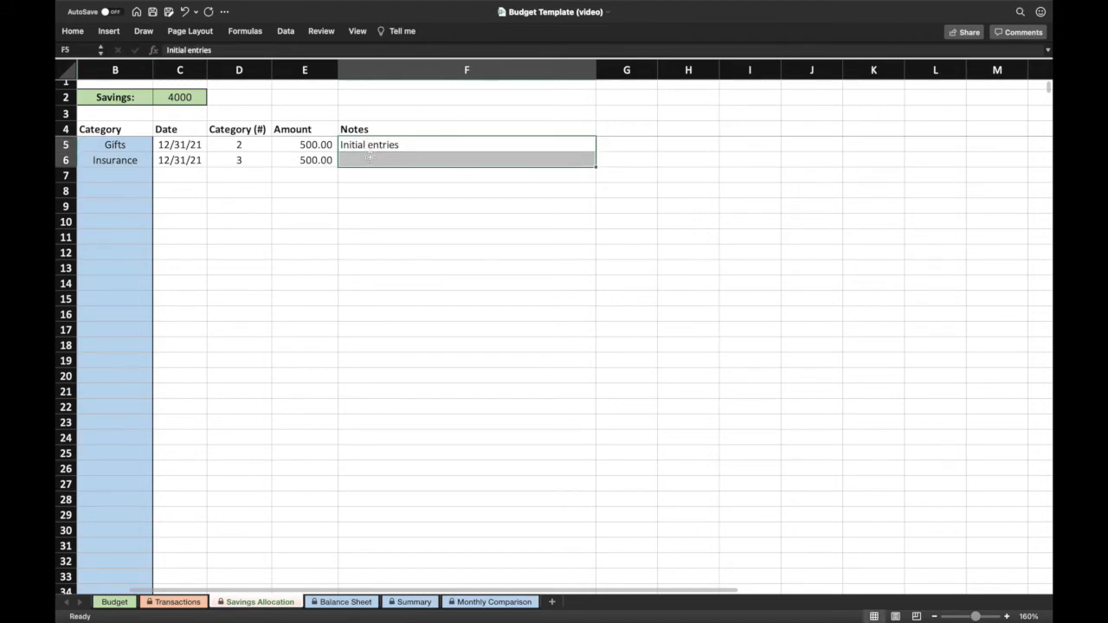
pyautogui.hotkey('ctrl', 'd')
pyautogui.click(324, 161)
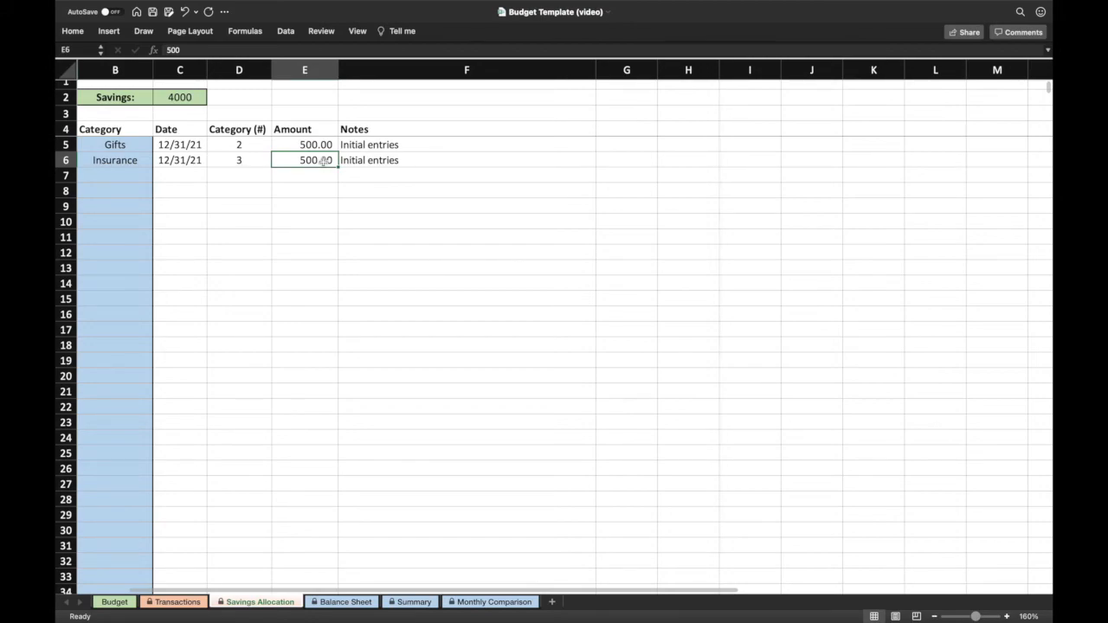
# Review the two complete Savings Allocation rows and check the category balances on the Balance Sheet.
pyautogui.click(117, 87)
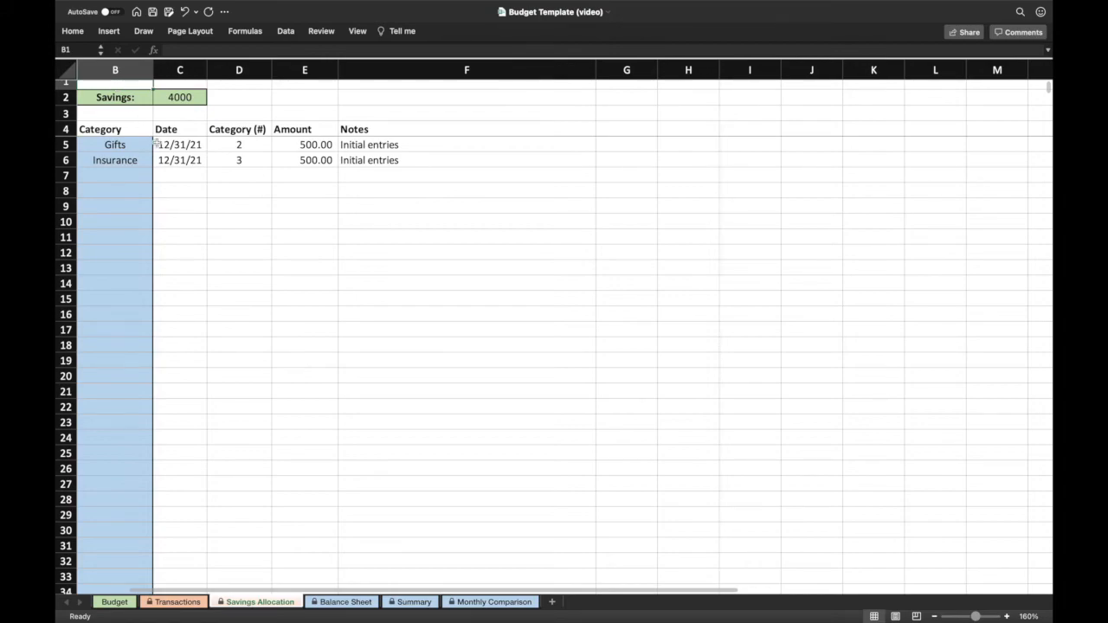
pyautogui.moveTo(184, 149); pyautogui.dragTo(345, 160)
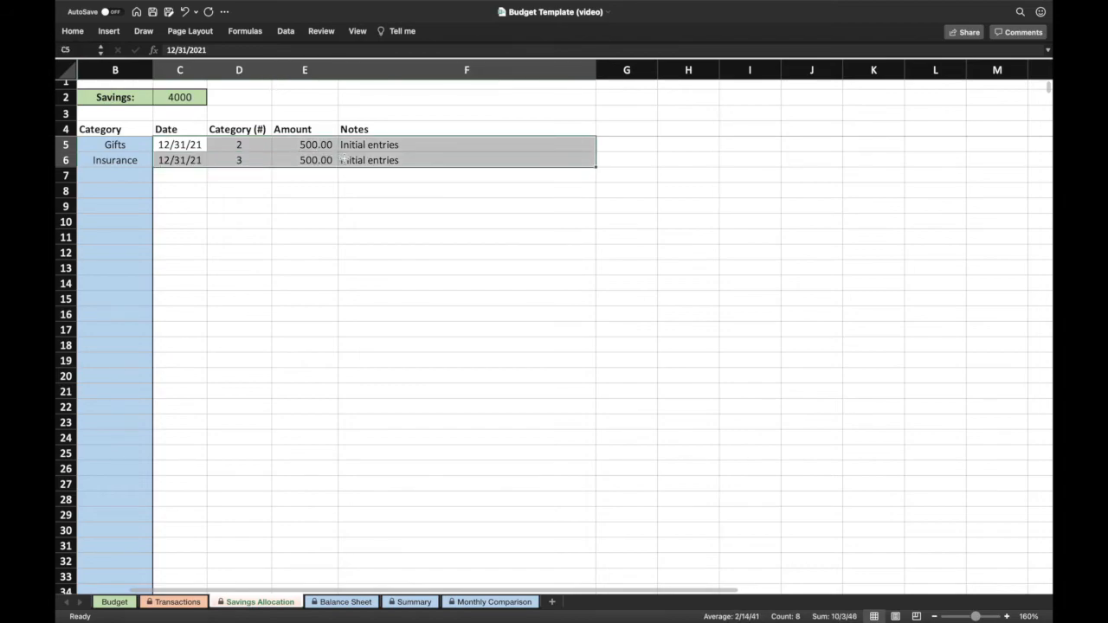
pyautogui.click(112, 85)
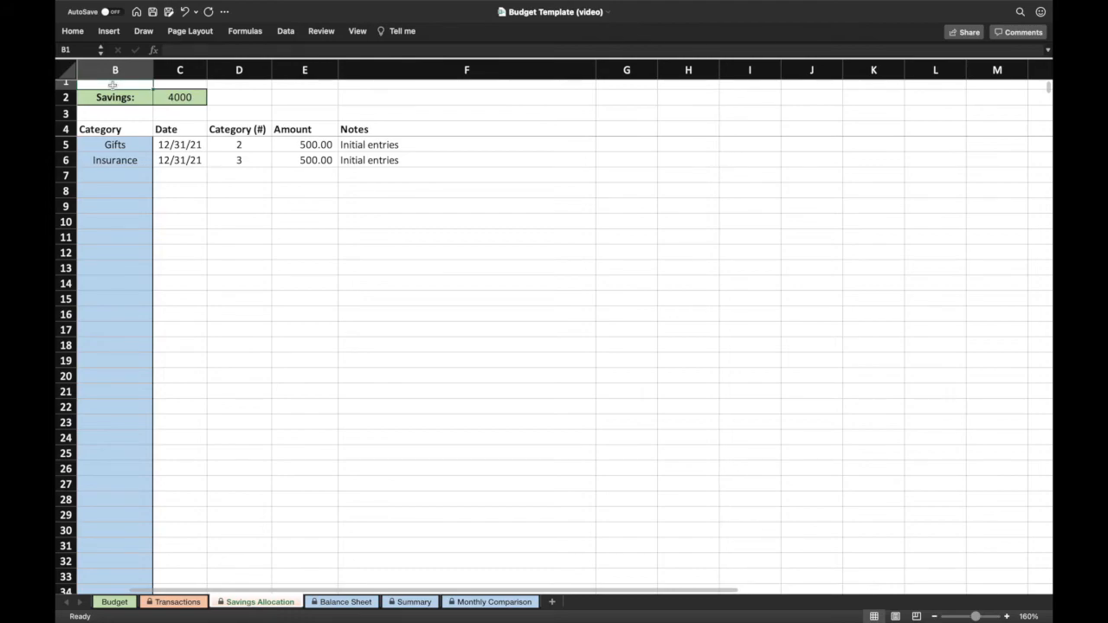
pyautogui.click(360, 605)
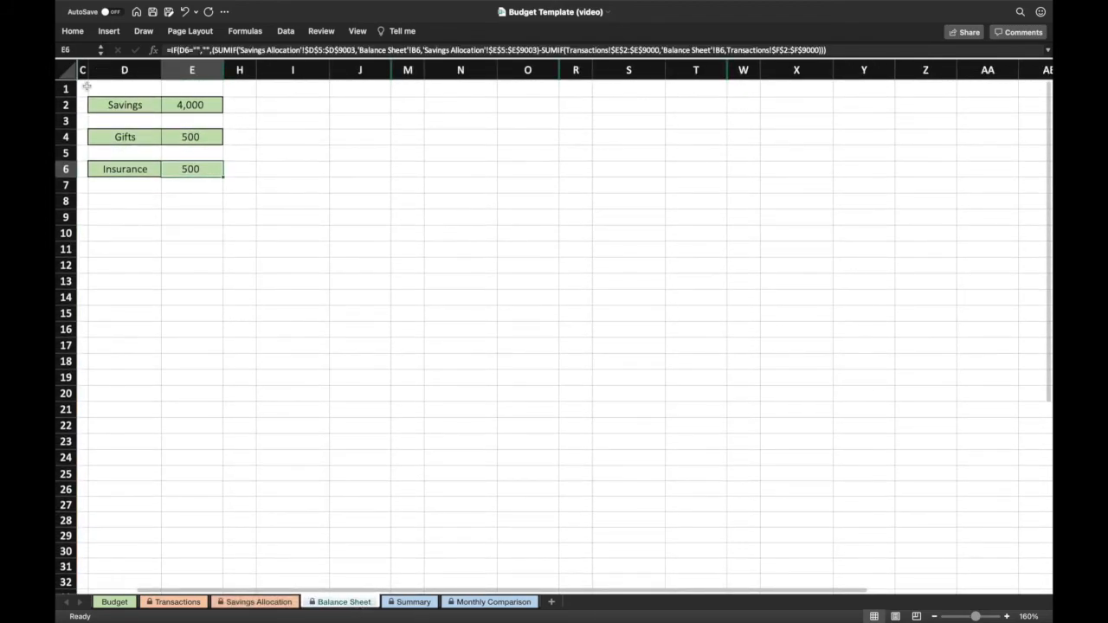
pyautogui.click(86, 88)
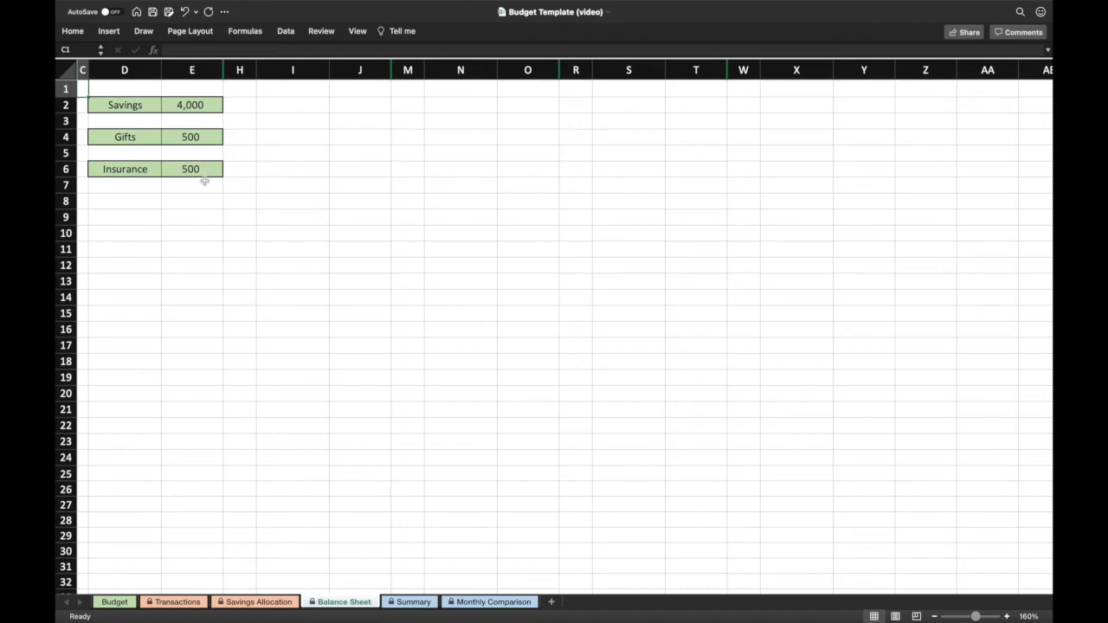
# Compare the initial entry's date on the Transactions sheet with the year on the Budget sheet.
pyautogui.click(164, 601)
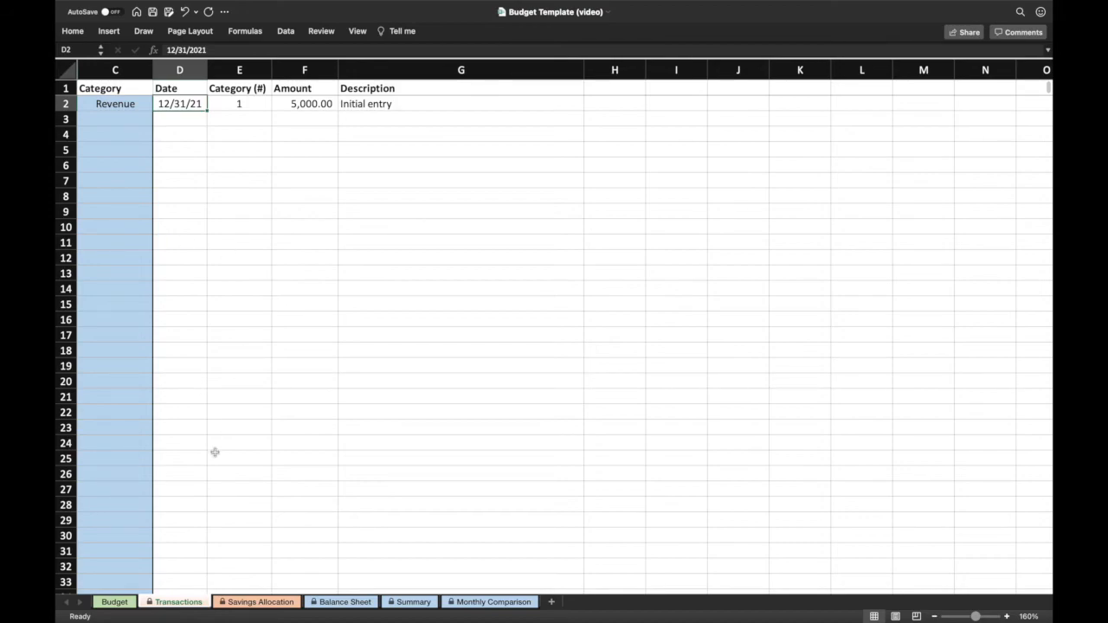
pyautogui.click(121, 606)
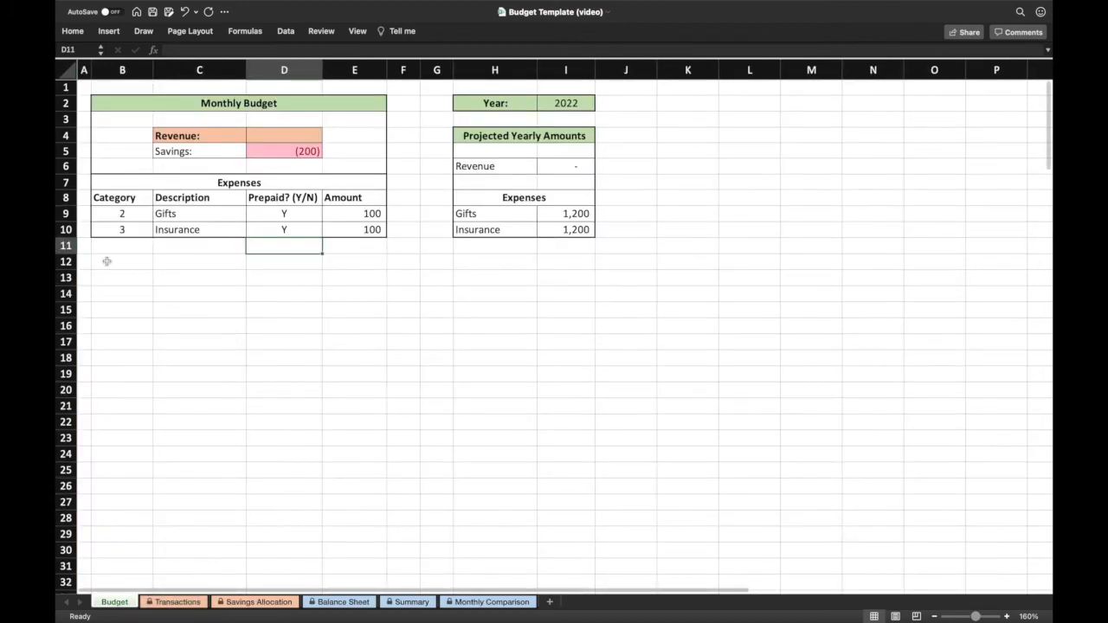
pyautogui.click(86, 88)
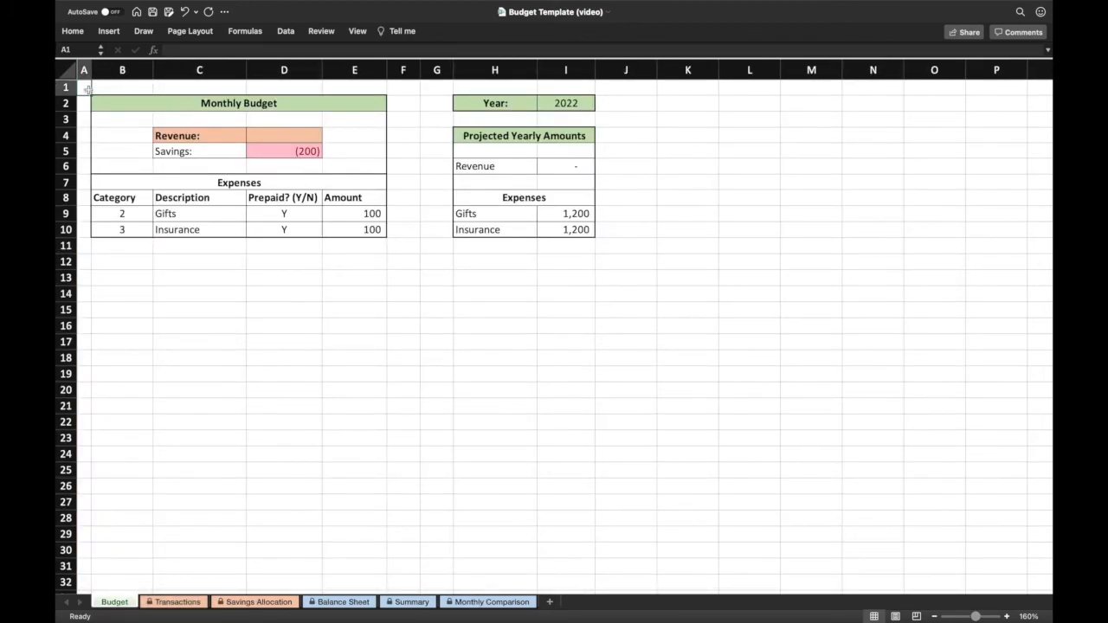
pyautogui.moveTo(522, 107); pyautogui.dragTo(545, 106)
pyautogui.click(544, 107)
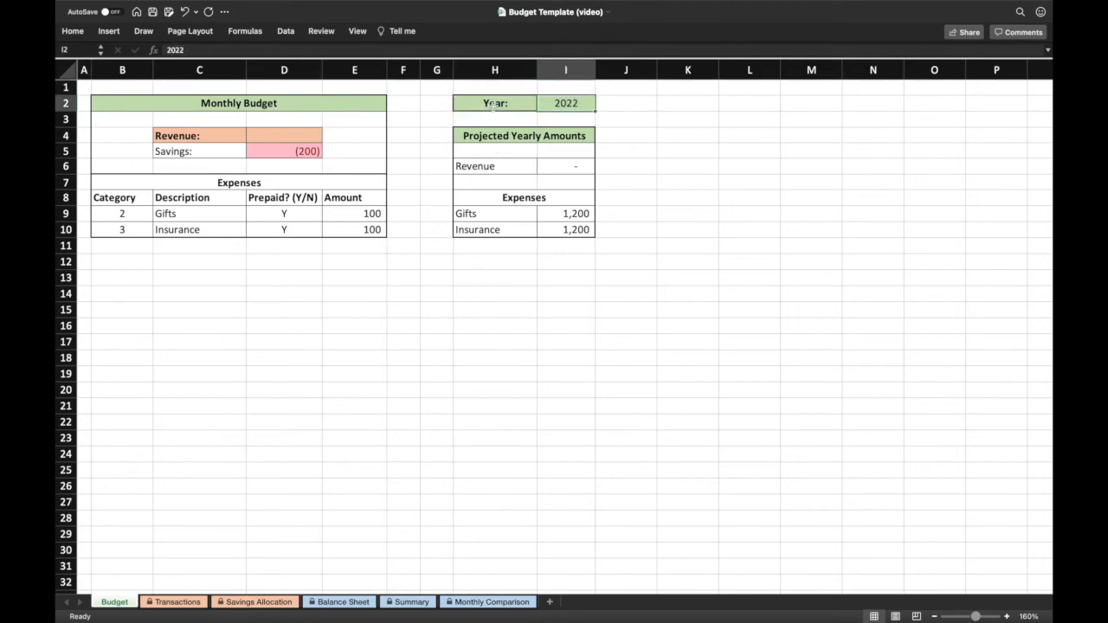
pyautogui.click(87, 88)
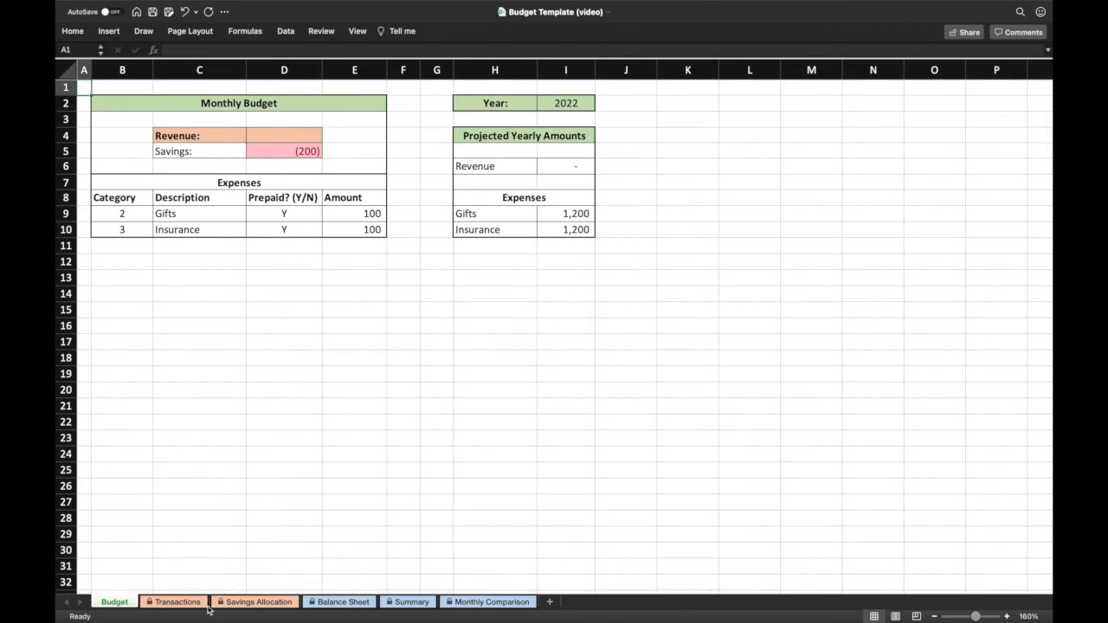
# Check the actual amounts on the Summary and Monthly Comparison sheets, and return to the Budget sheet.
pyautogui.click(423, 605)
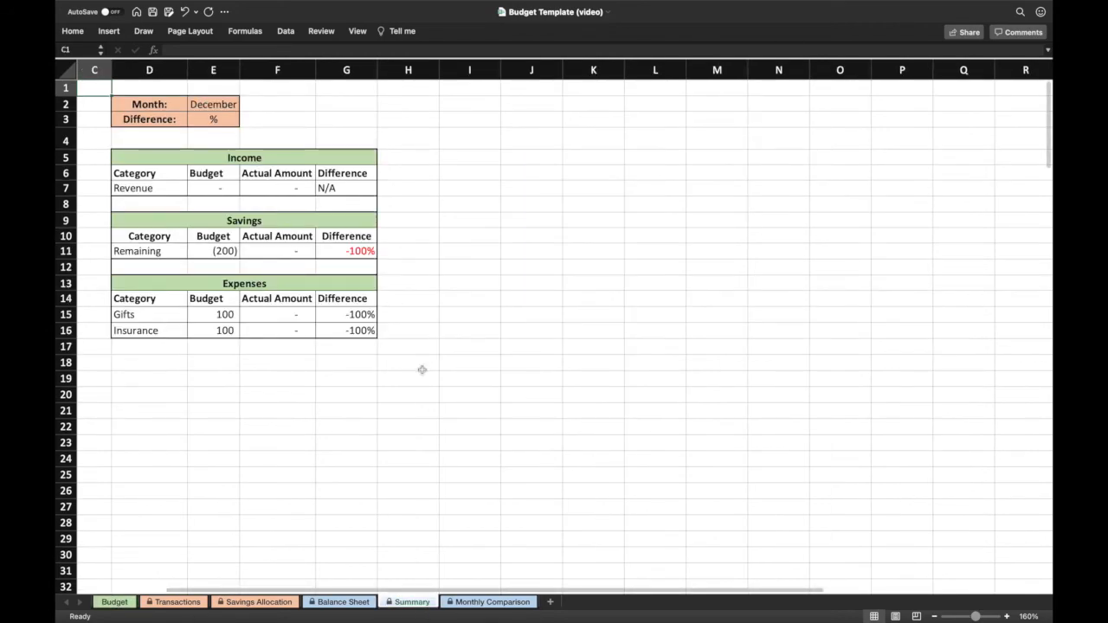
pyautogui.click(456, 601)
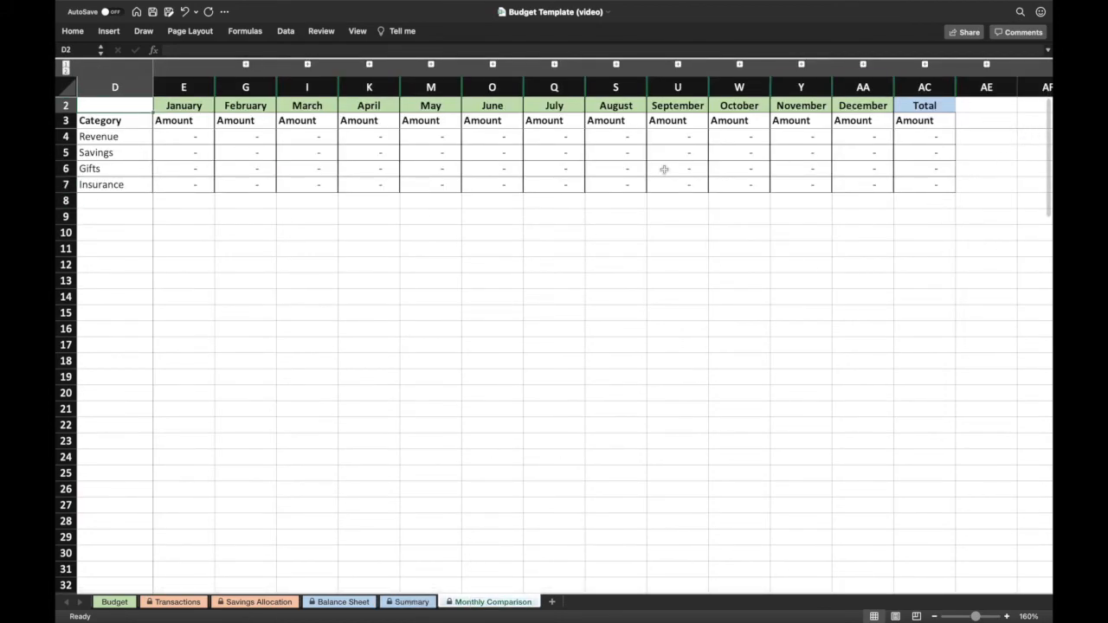
pyautogui.click(407, 601)
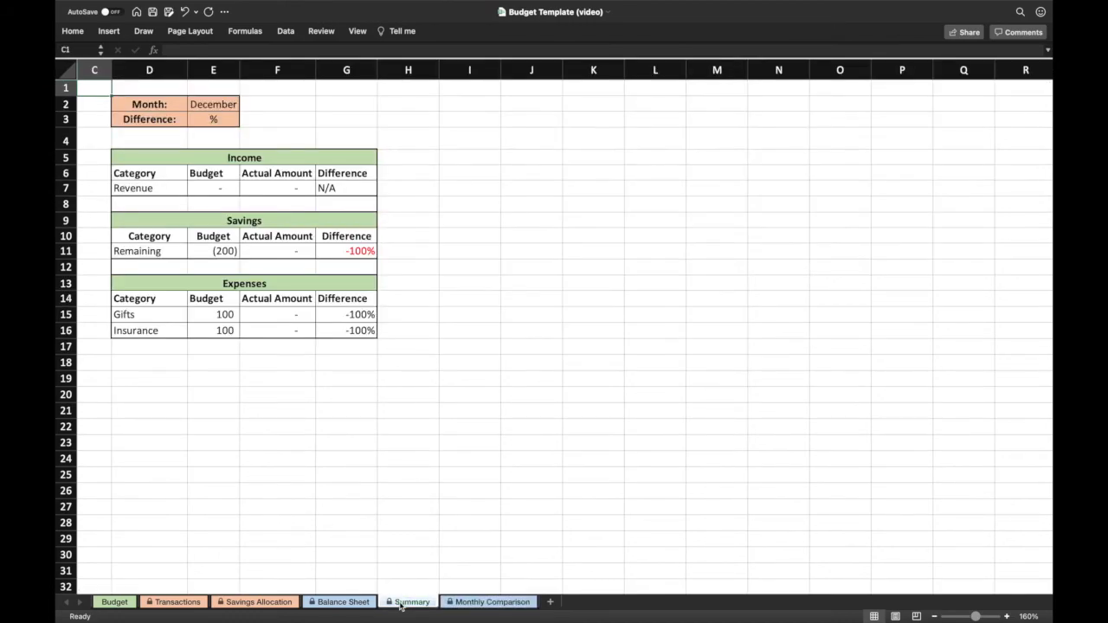
pyautogui.click(115, 601)
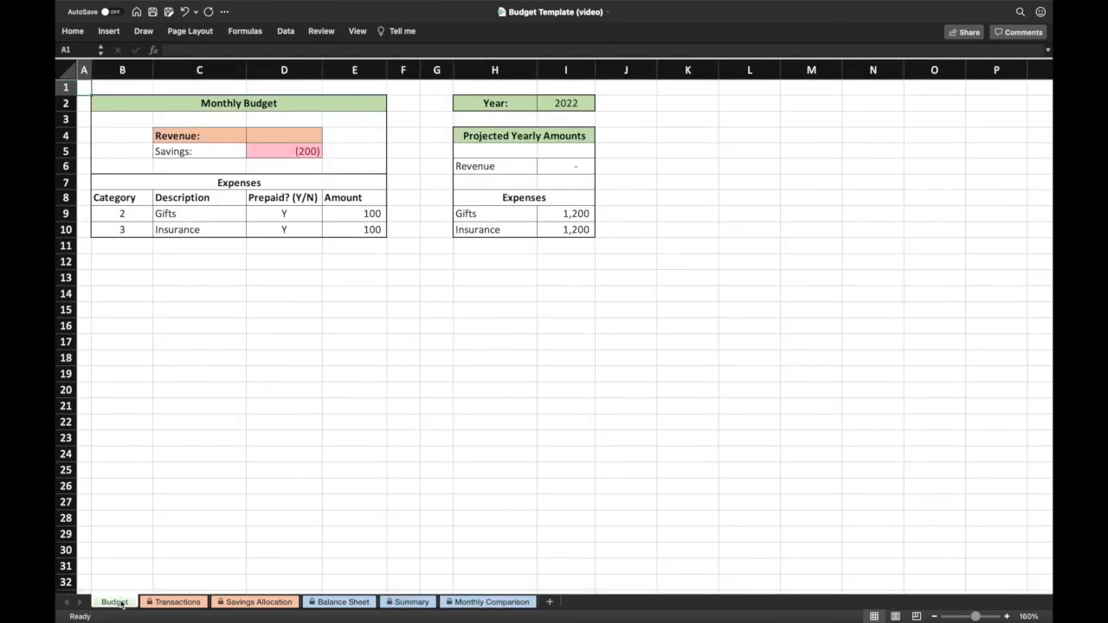